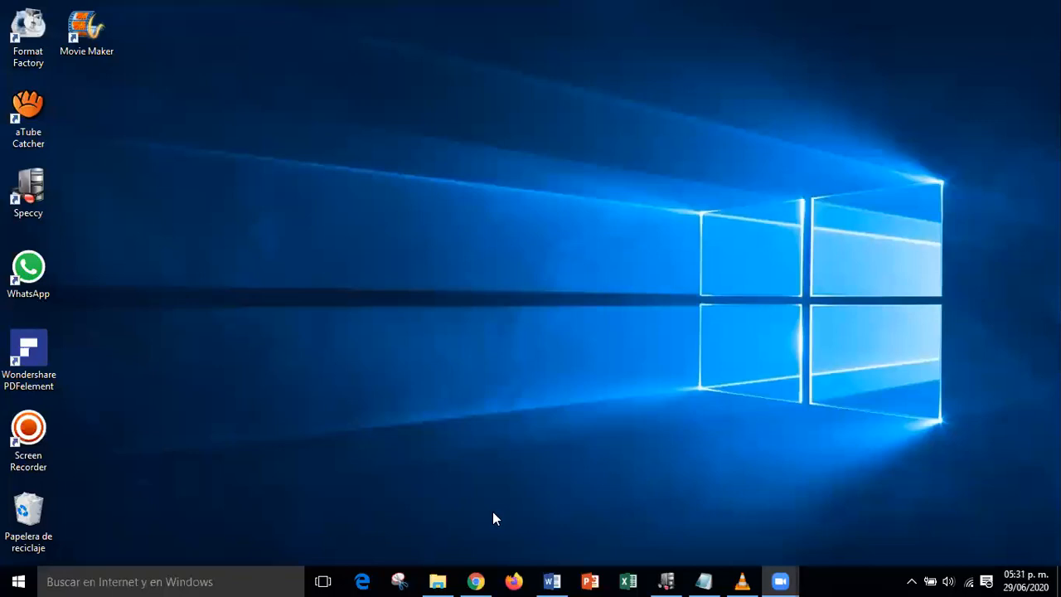
- Launch Microsoft Excel from its taskbar icon
left_click(629, 579)
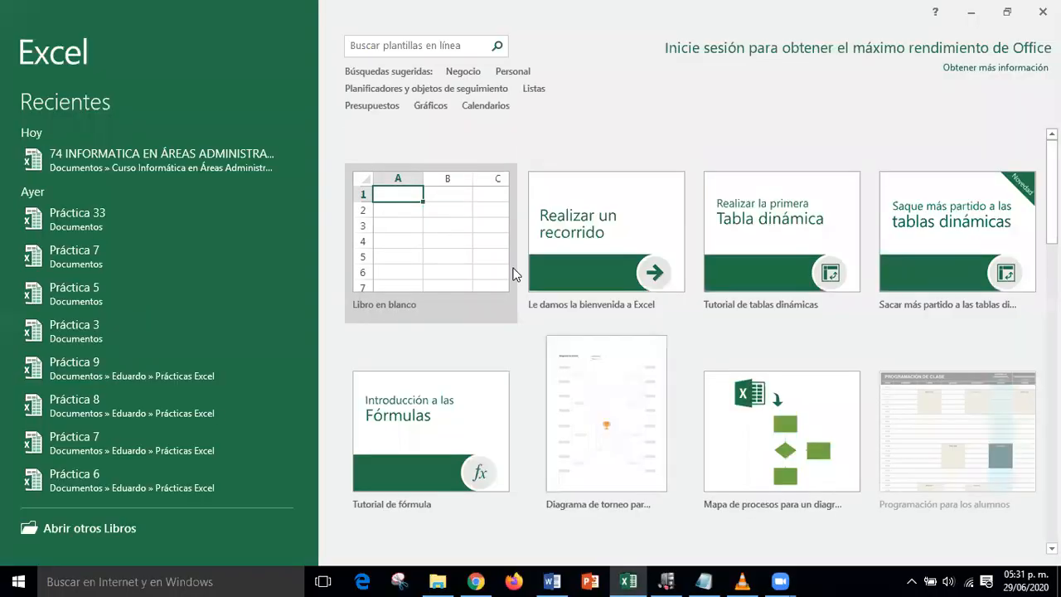
- Create a blank workbook (Libro en blanco) and bring the Descargas folder to the front
left_click(468, 243)
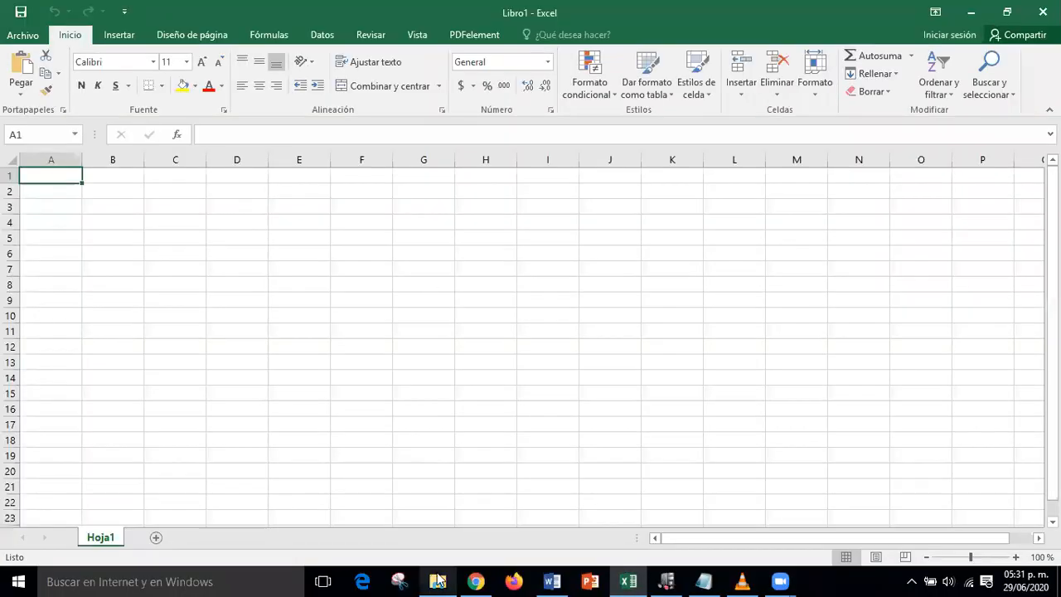
mouse_move(438, 581)
left_click(398, 524)
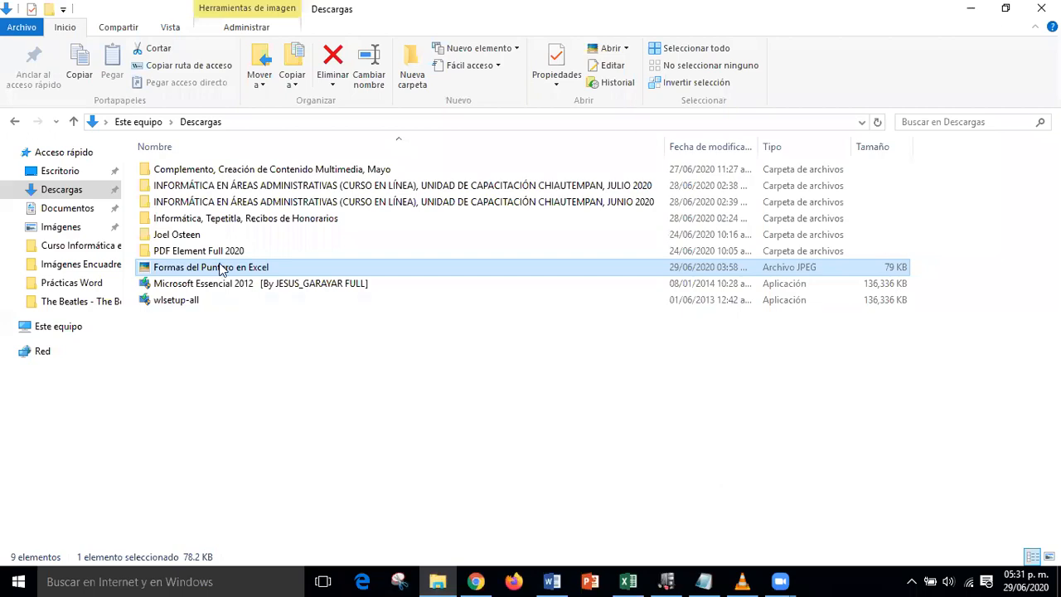
- Open 'Formas del puntero en Excel' in Picasa, mark the cell-selection pointer, then return to Excel
double_click(222, 268)
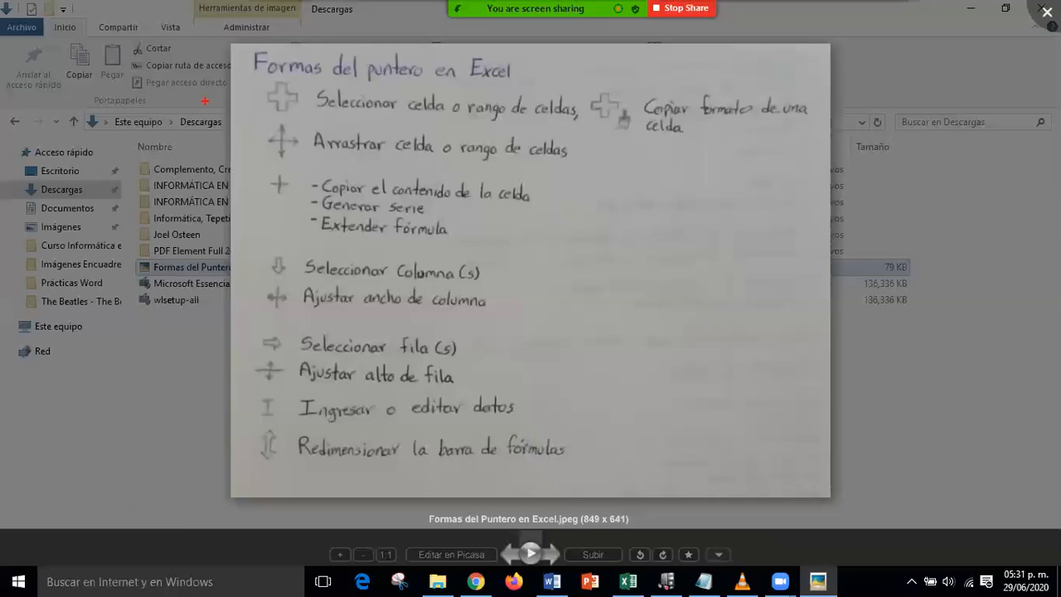
mouse_move(256, 80)
left_mouse_down()
mouse_move(291, 114)
mouse_move(587, 128)
left_mouse_up()
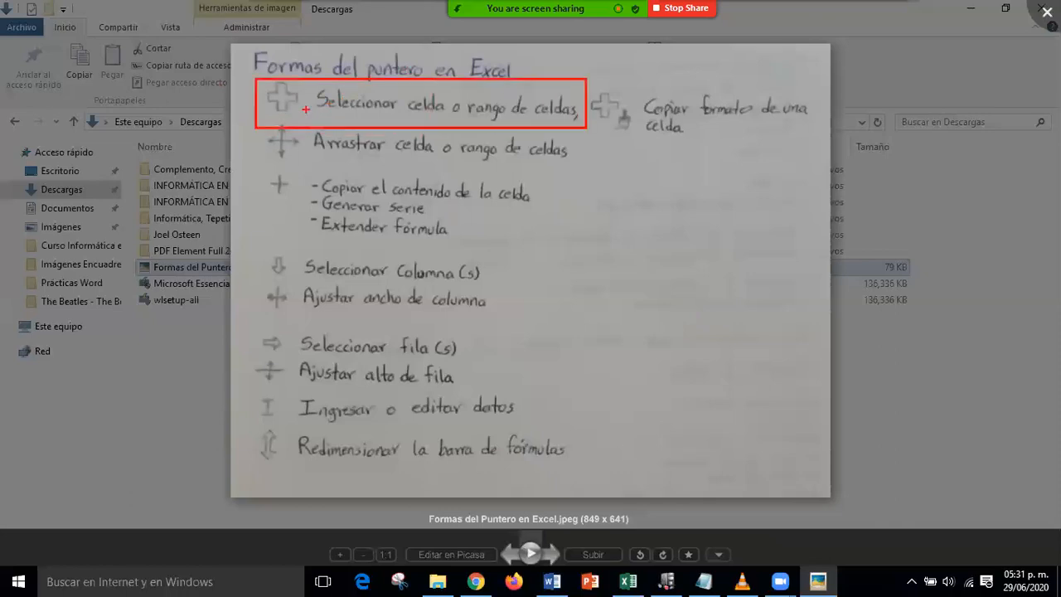
left_click_drag(315, 127, 296, 111)
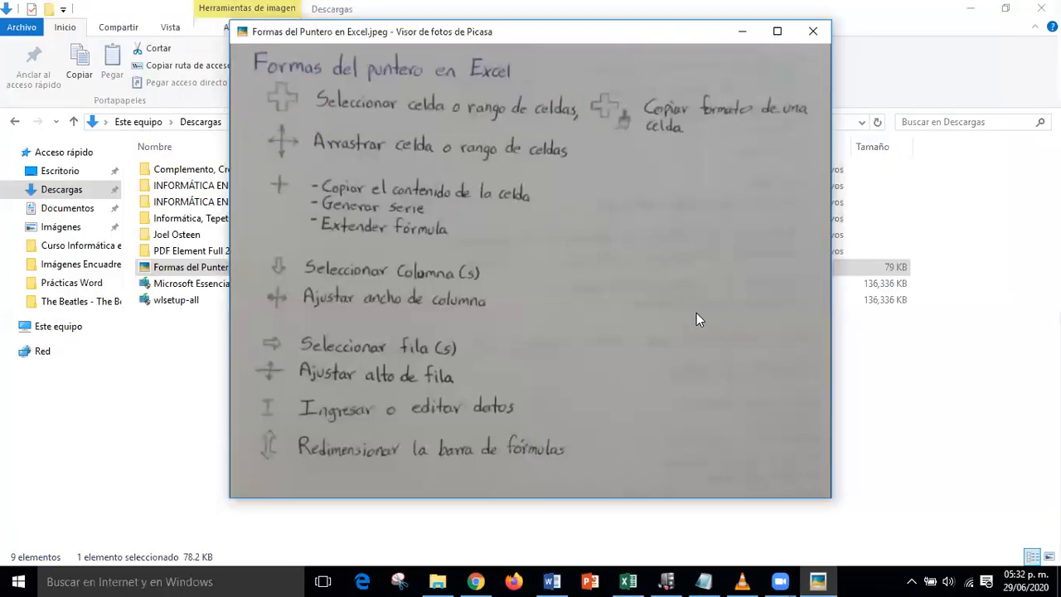
left_click(750, 31)
left_click(637, 580)
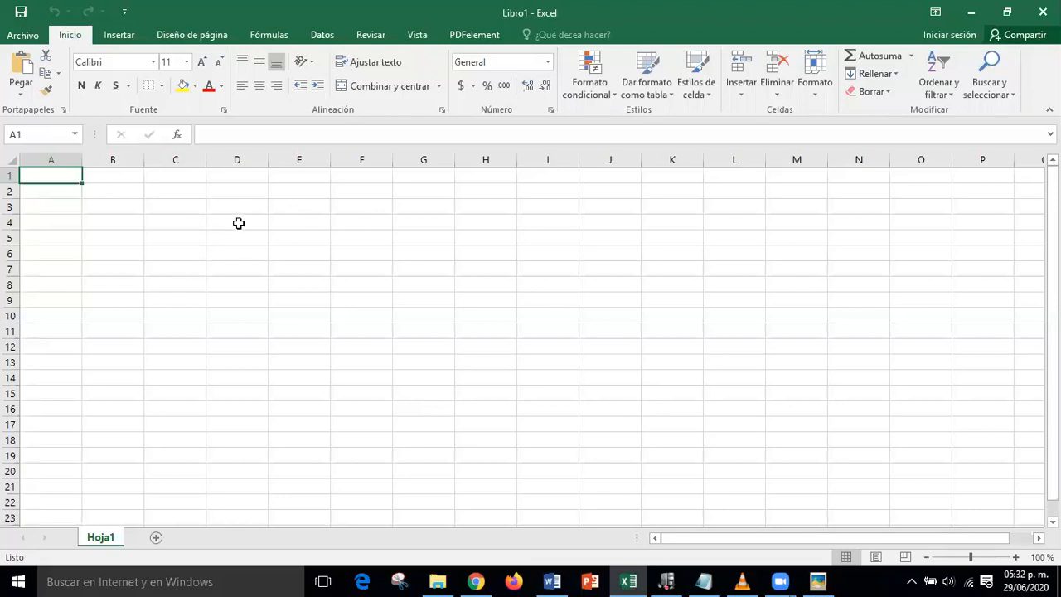
left_click(816, 580)
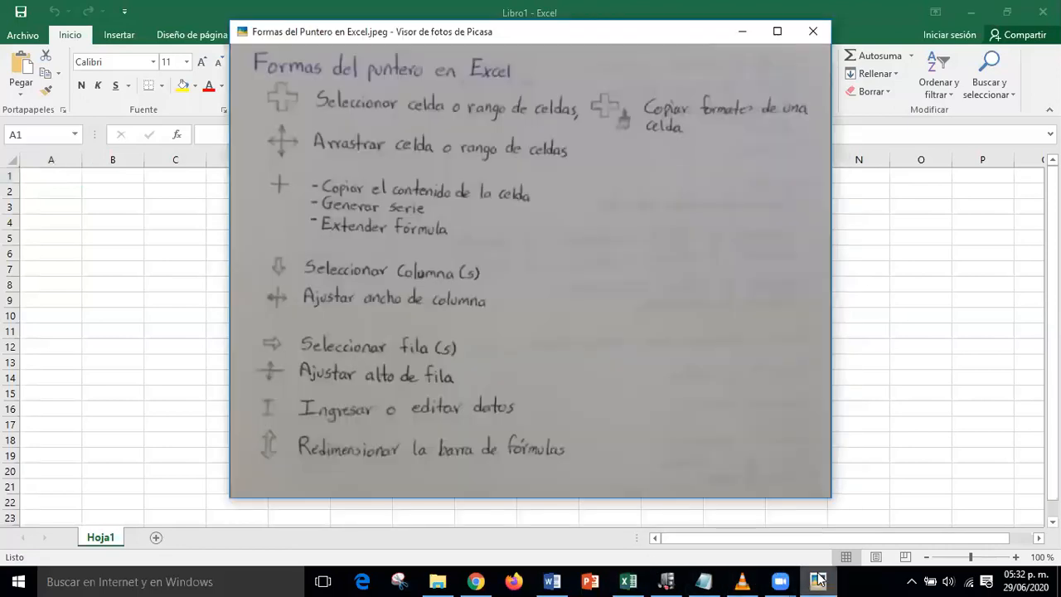
left_click(817, 580)
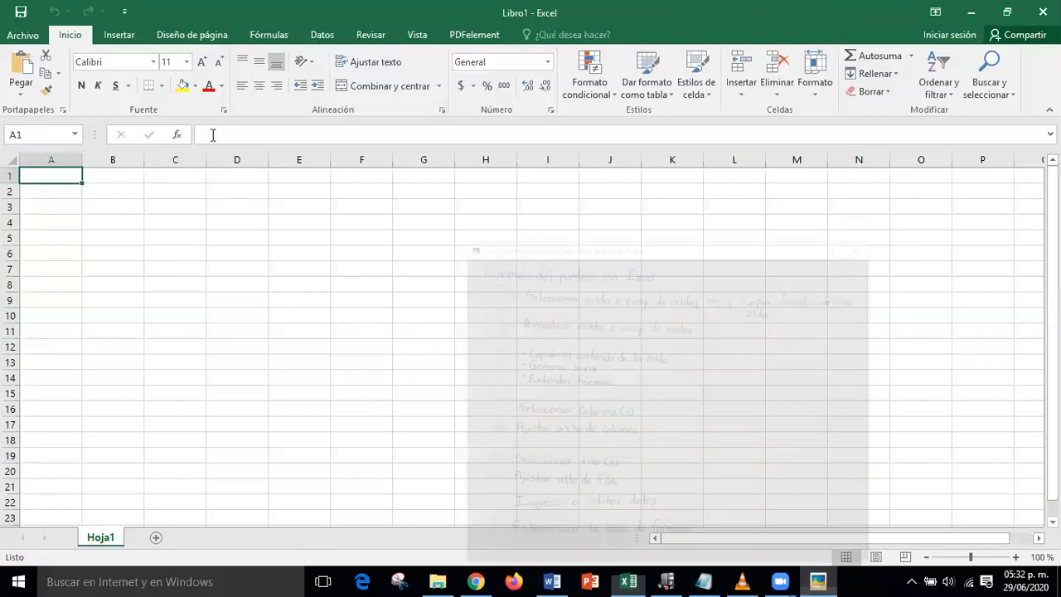
left_click(678, 300)
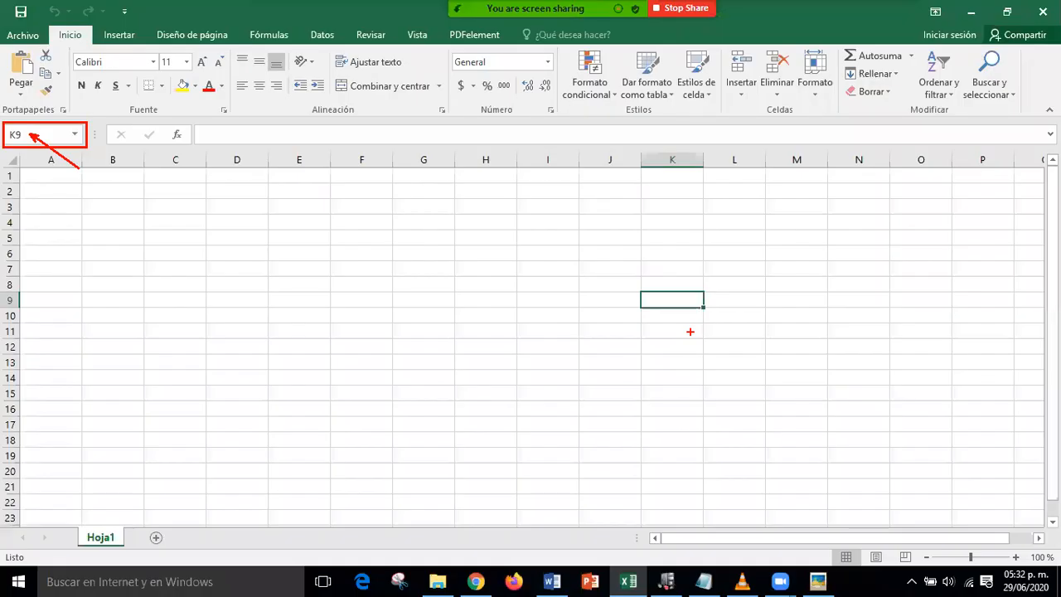
left_click_drag(640, 292, 656, 308)
left_click_drag(655, 309, 705, 307)
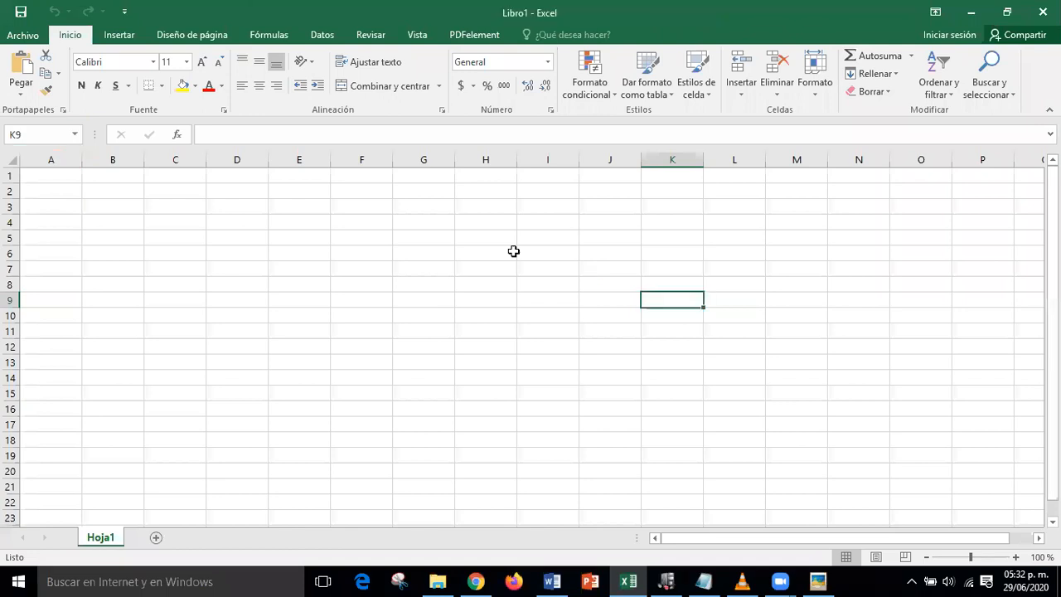
left_click(547, 373)
left_click(456, 349)
left_click(383, 282)
left_click(375, 302)
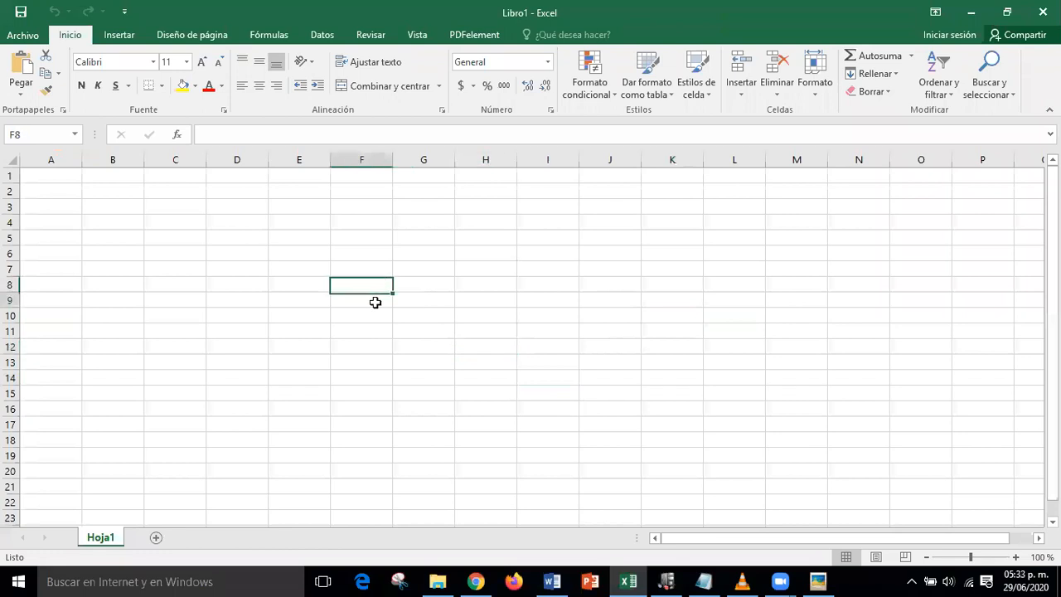
left_click(585, 373)
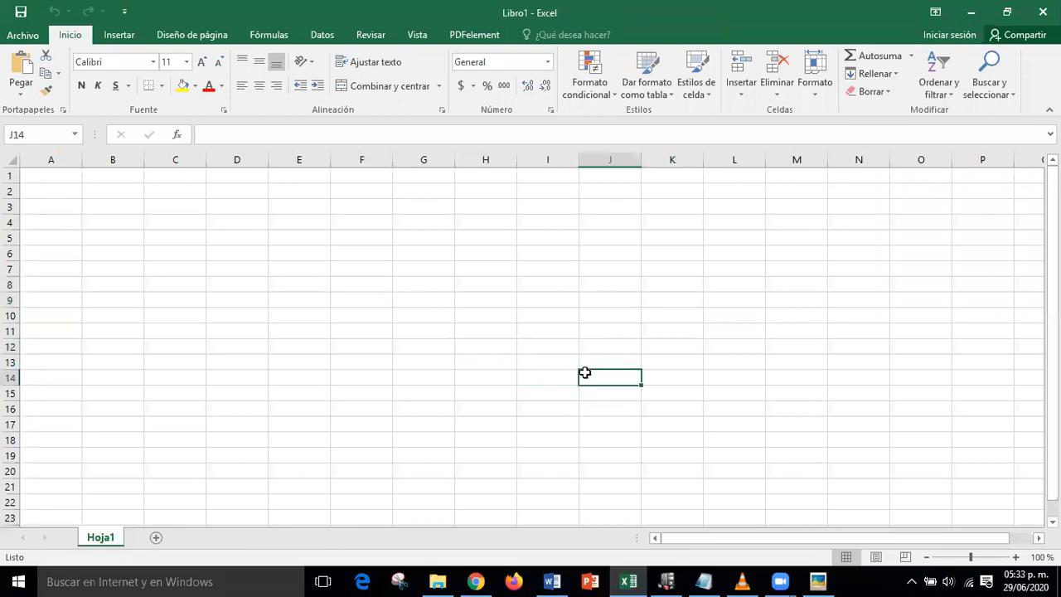
left_click(58, 173)
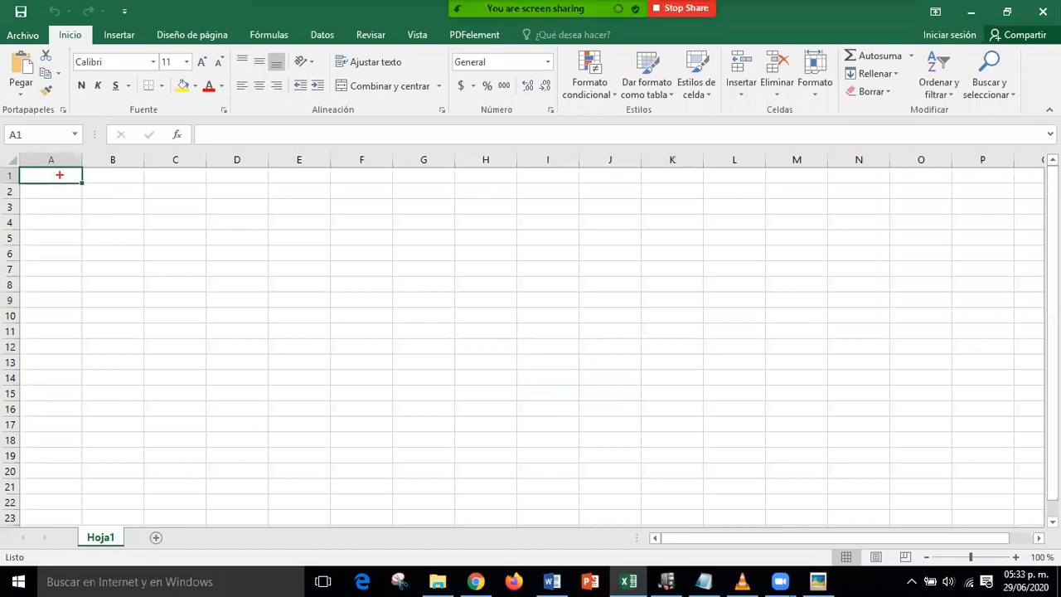
- Annotate the grid with '1.- Capturar' and '2.- Aplicar un formato a la Tabla'
left_click(150, 242)
type("1.- ")
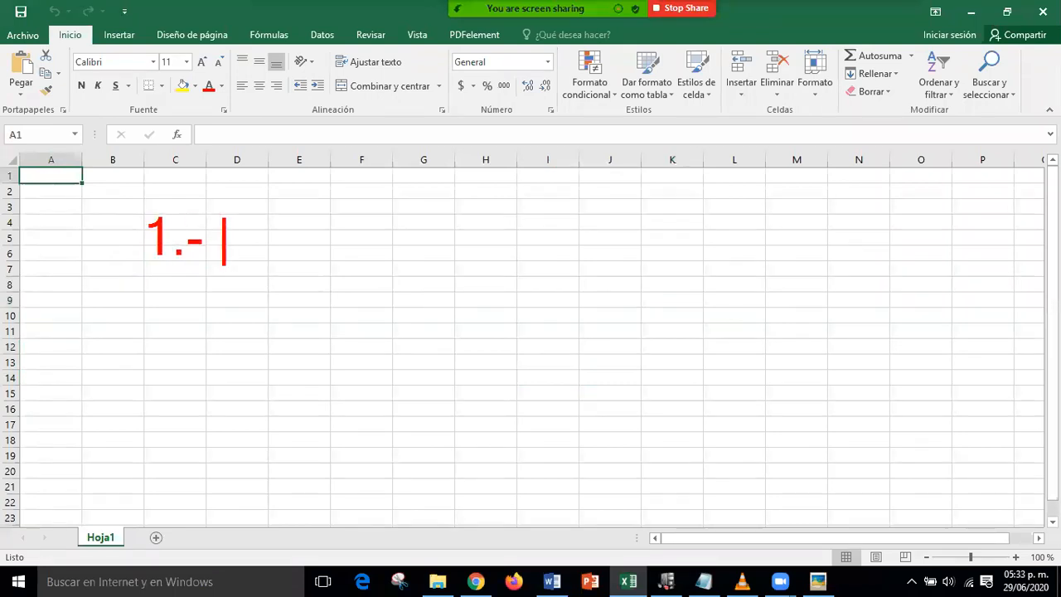
type("Cap")
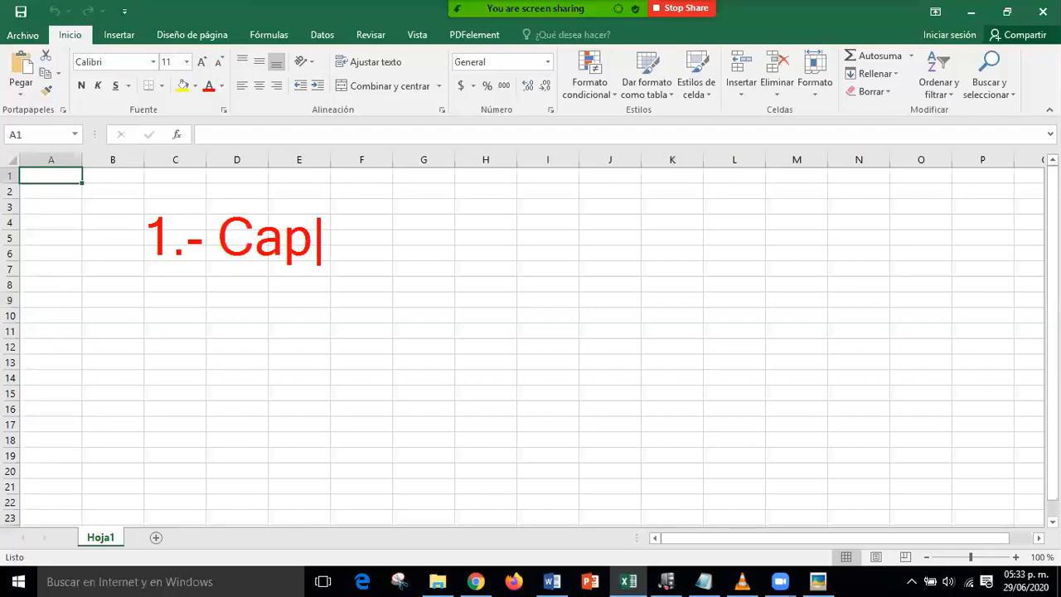
type("turar")
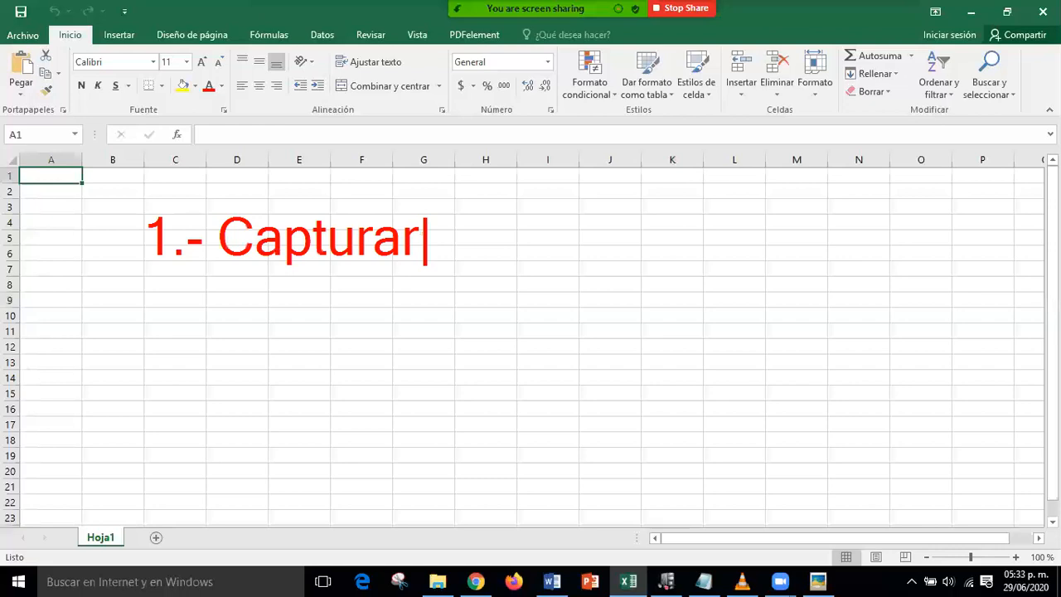
key("Return")
type("2.- ")
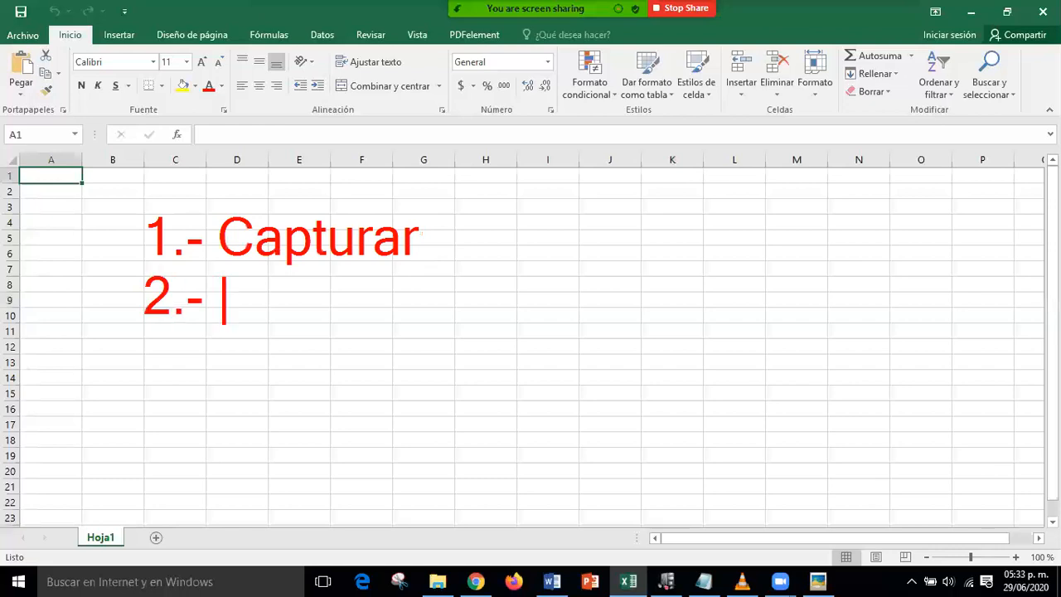
type("Apli")
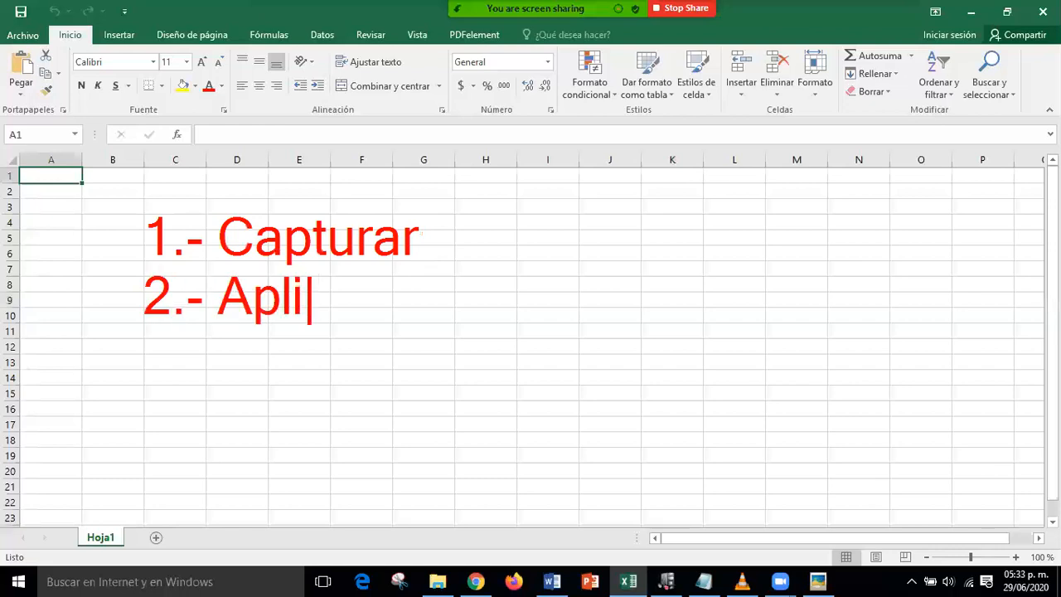
type("car un f")
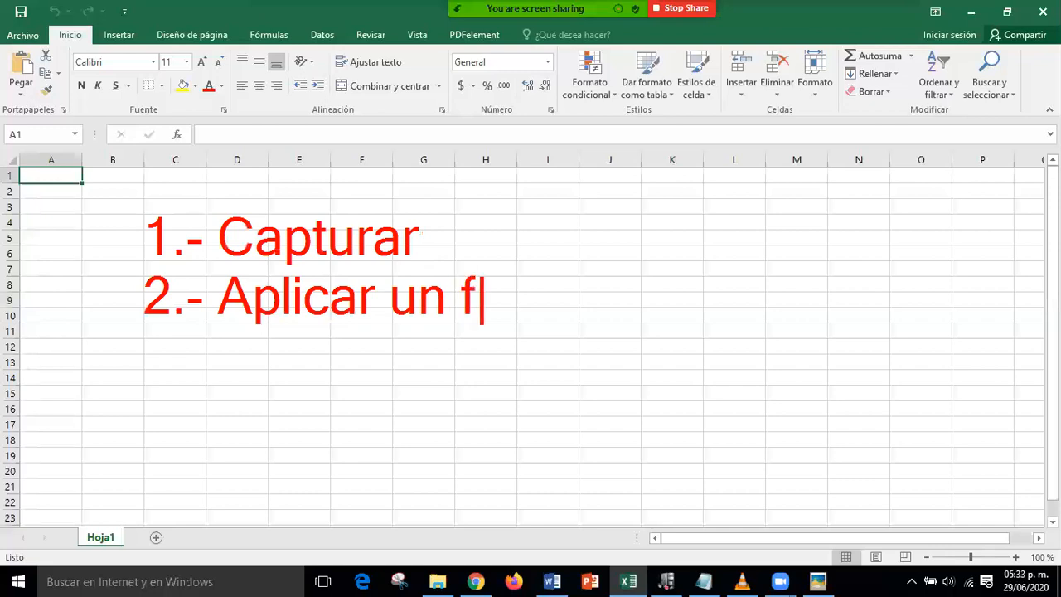
type("ormato a ")
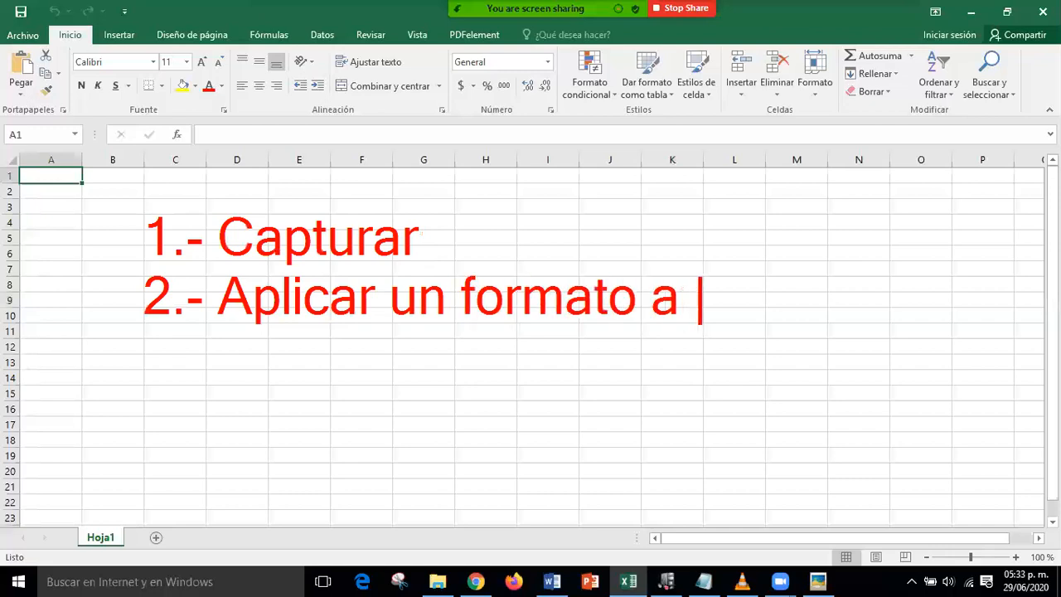
type("la Ta")
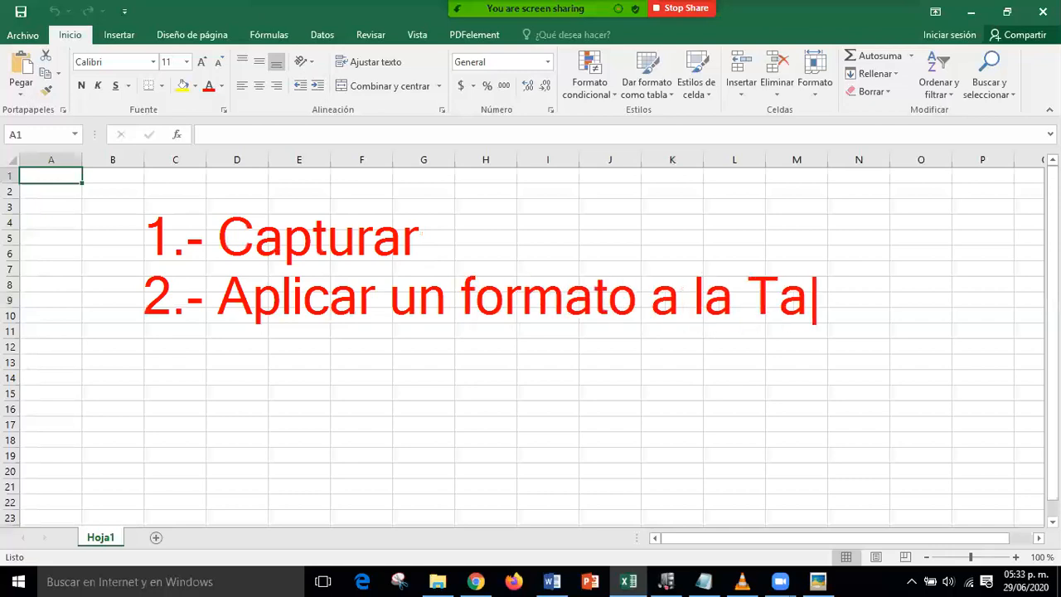
type("bla")
- Add point '3.- Realizar operaciones con las respectivas formulas', correcting the typos
key("Return")
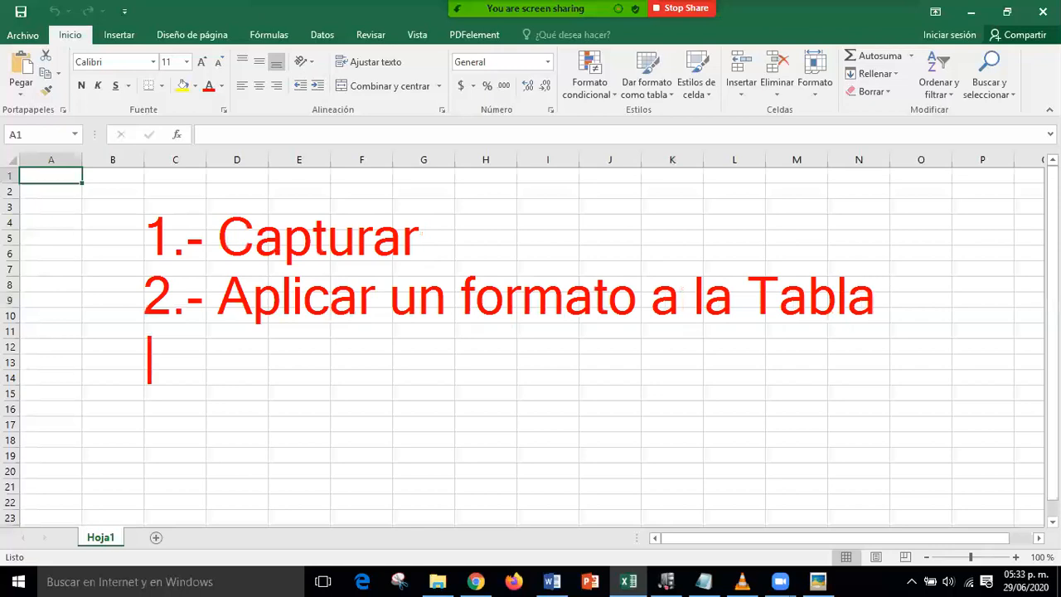
type("3.- ")
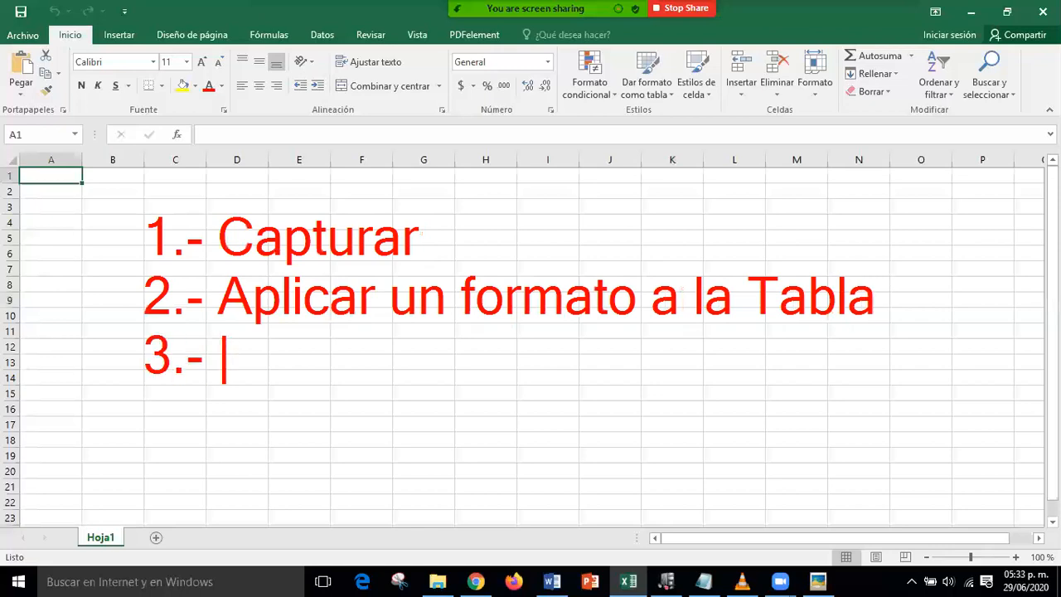
type("Realizar ")
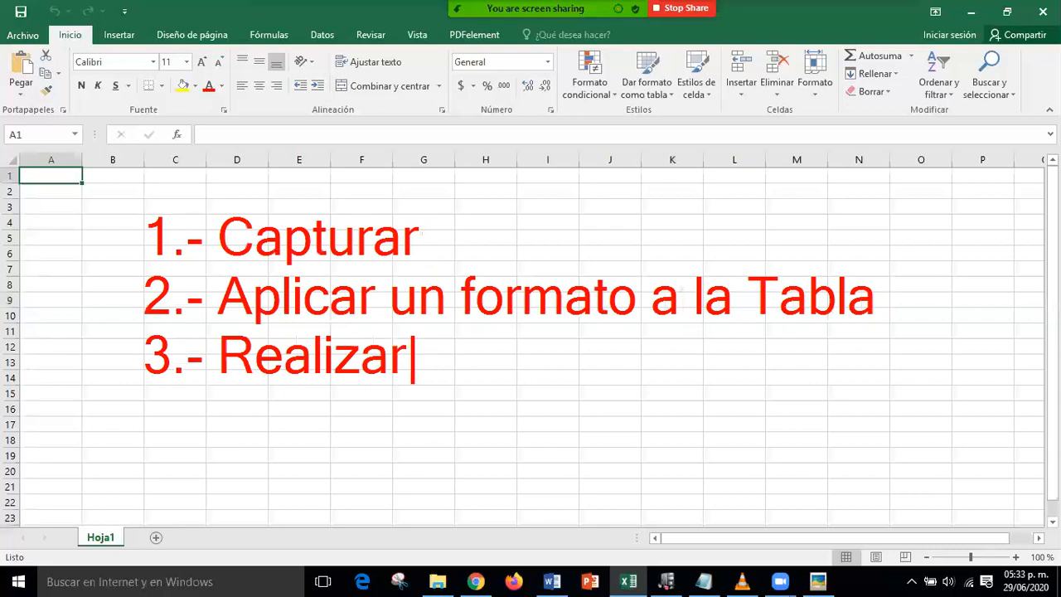
type("opre")
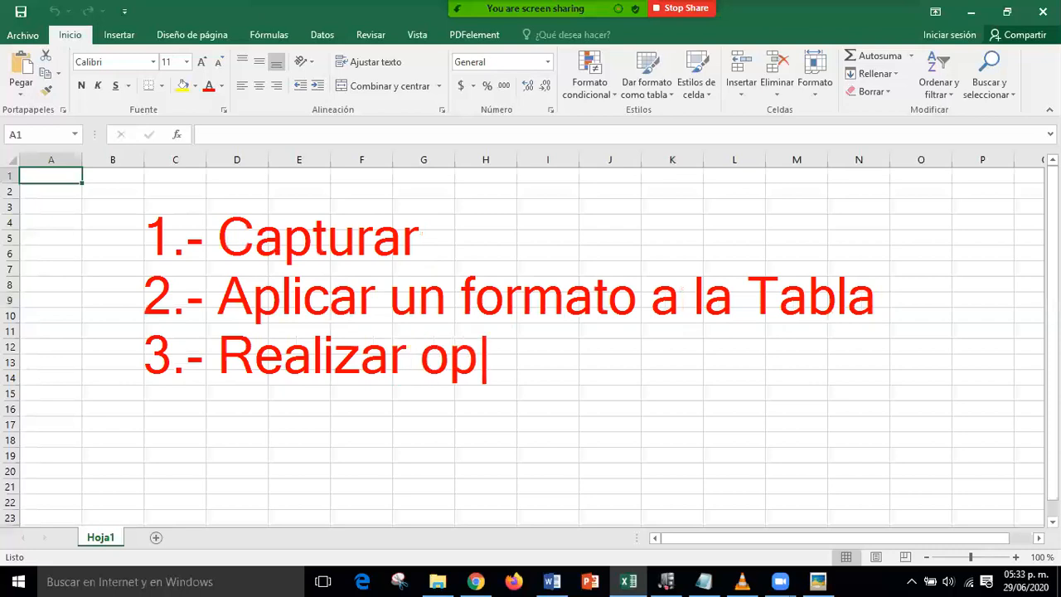
key("BackSpace")
key("BackSpace")
type("e")
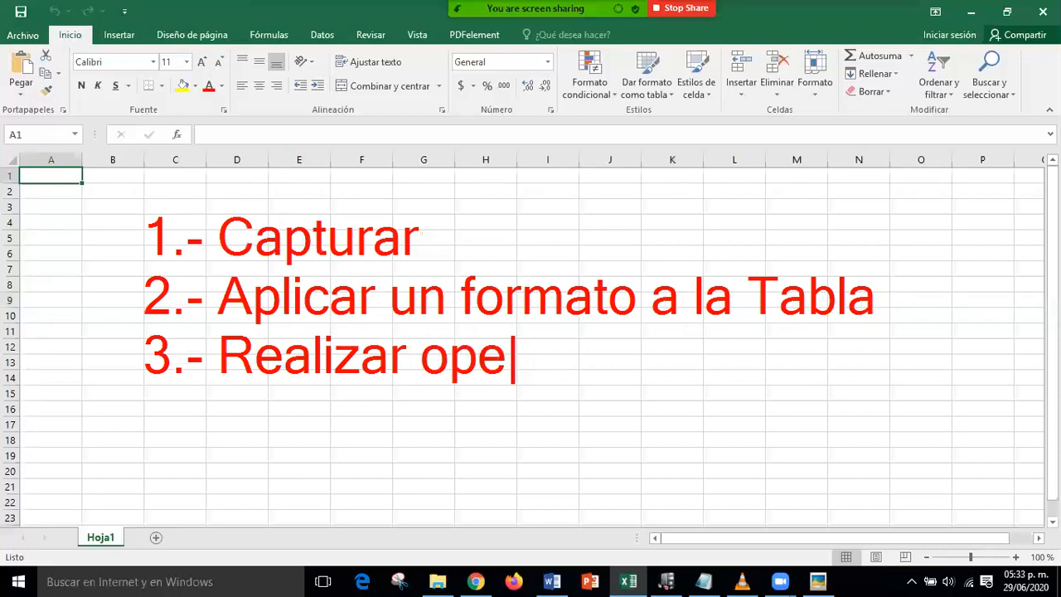
type("raciones ")
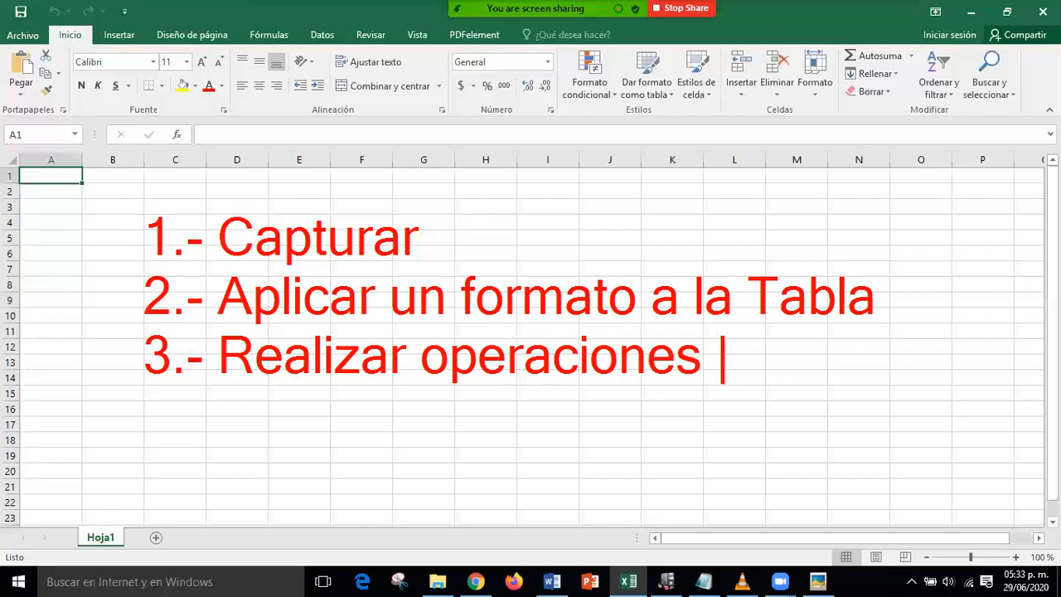
type("con lsd")
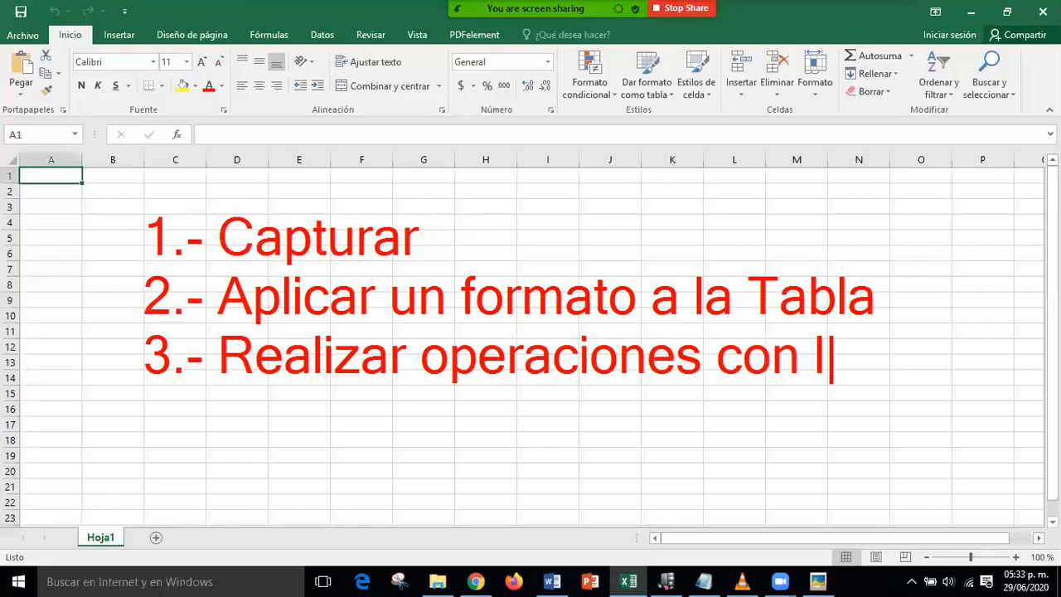
key("BackSpace")
key("BackSpace")
type("as")
key("Return")
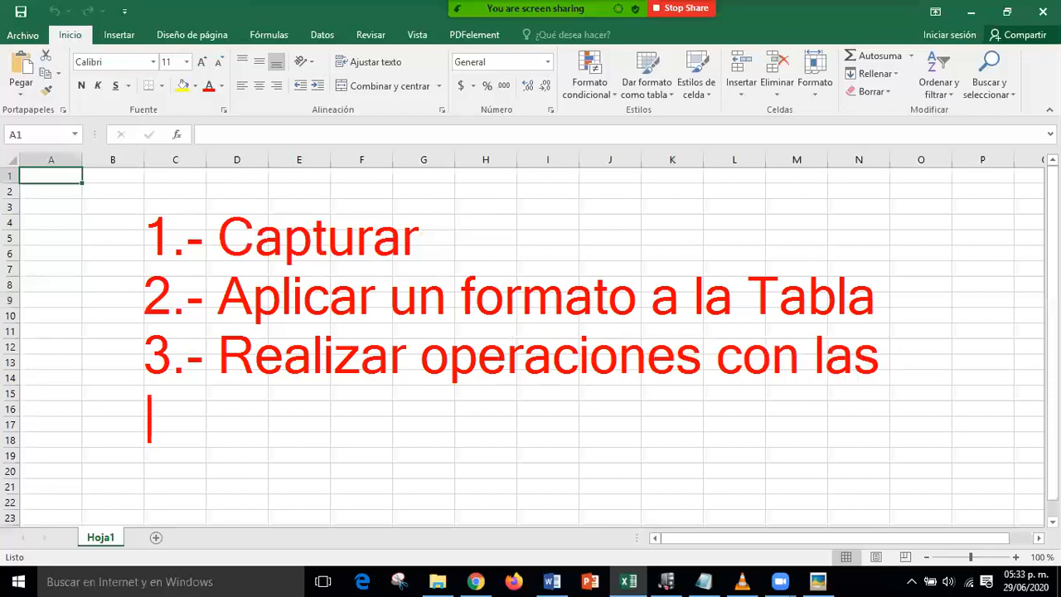
type("re")
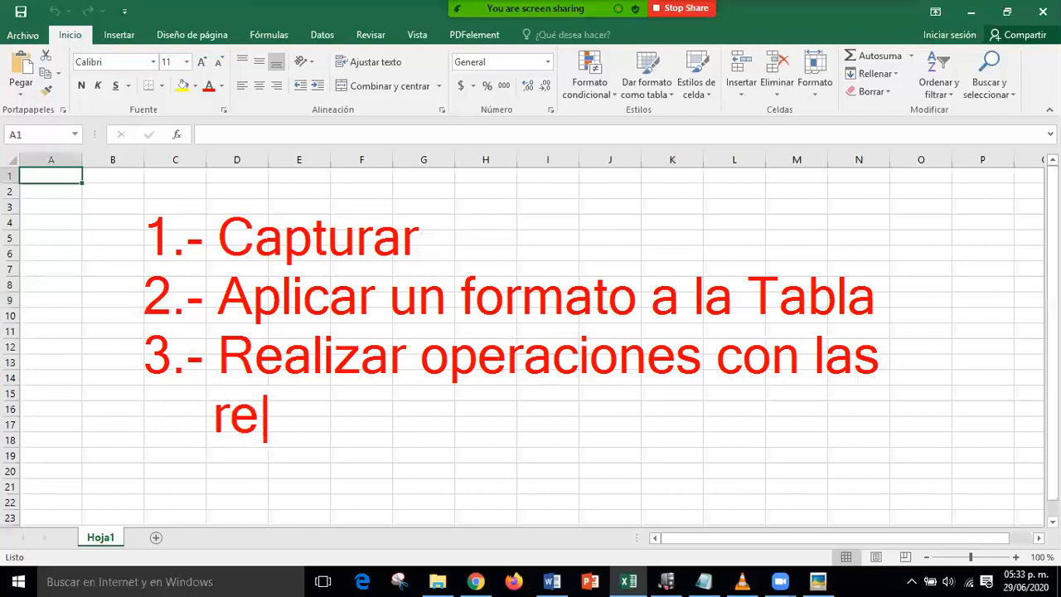
type("spectivas f")
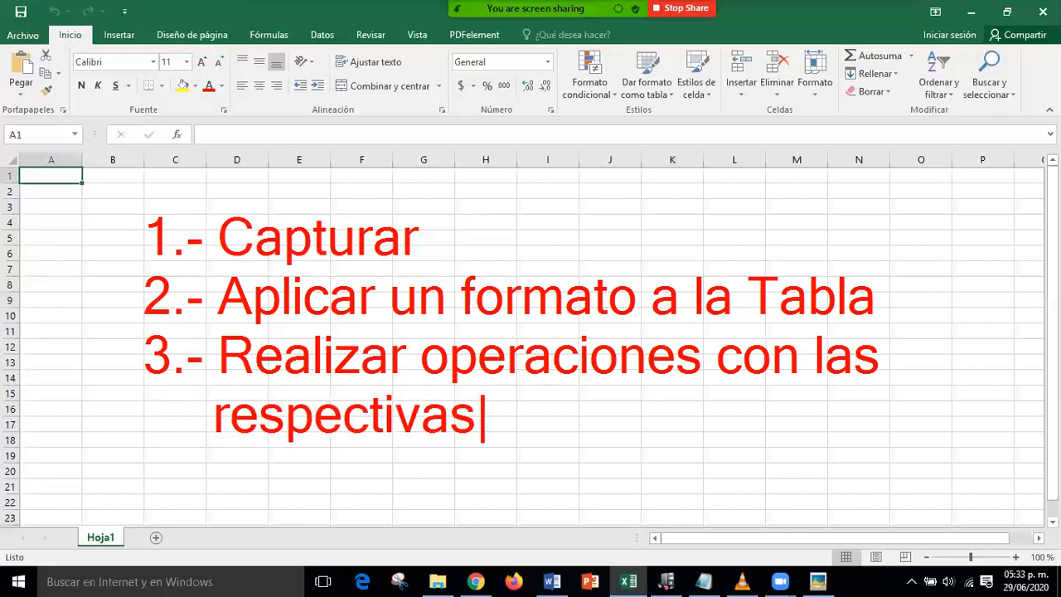
type("ormulas")
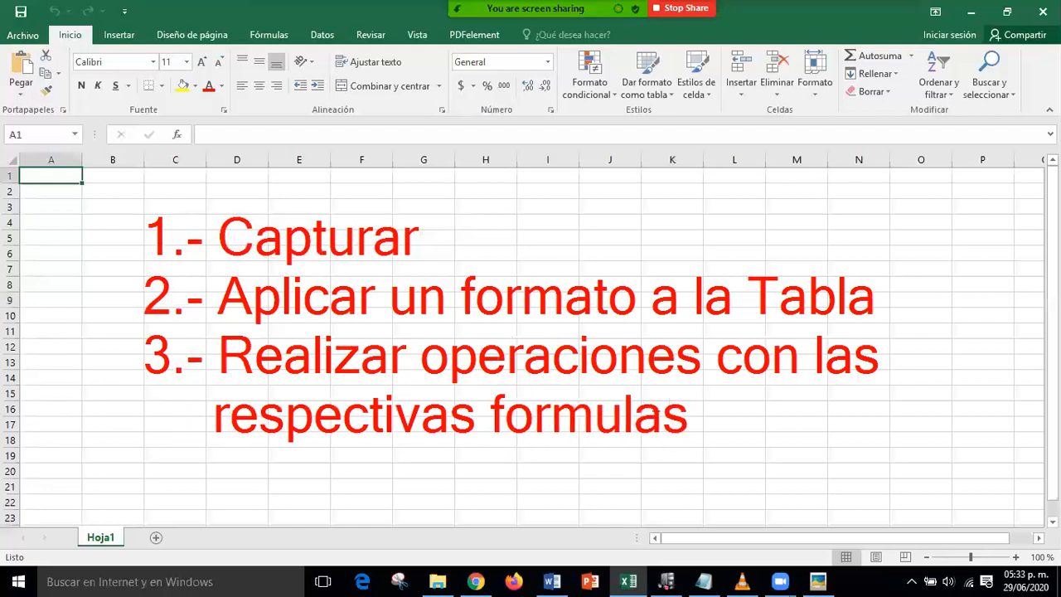
- Draw an accent mark over the o of 'formulas' in the note
left_click_drag(524, 396, 528, 391)
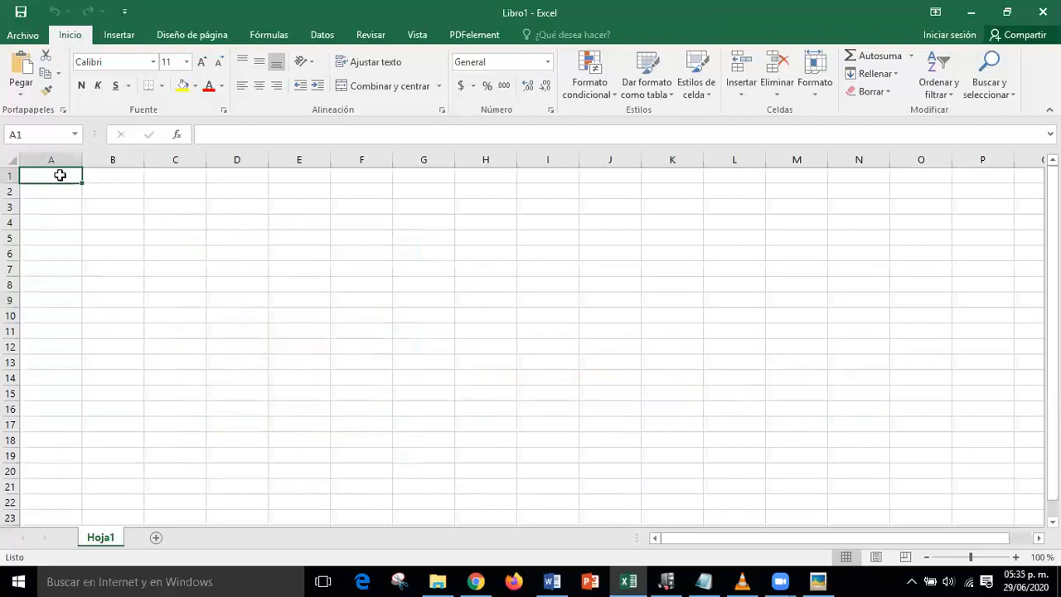
left_click(111, 202)
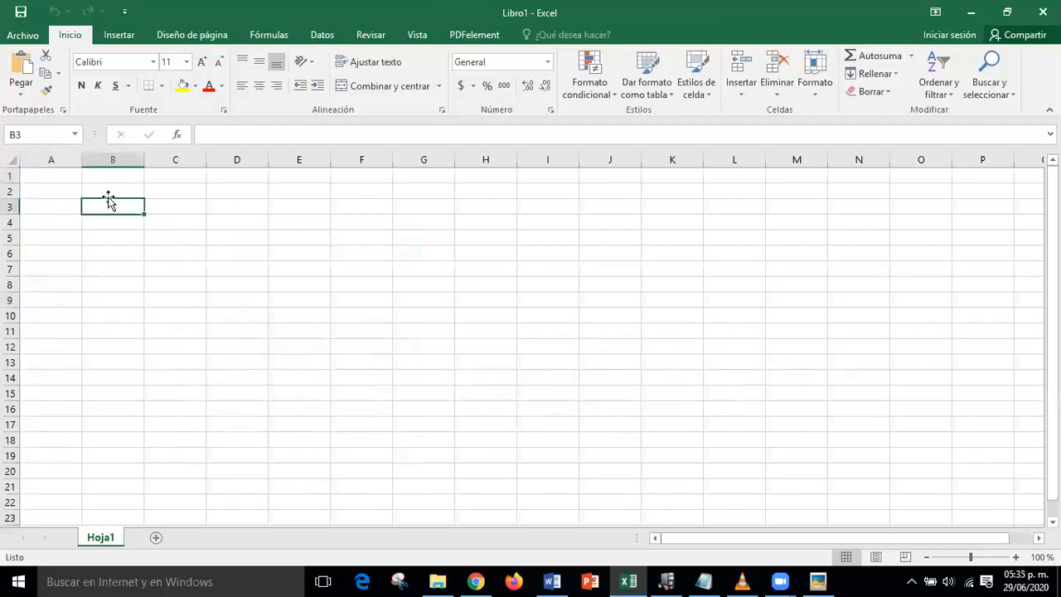
left_click(55, 175)
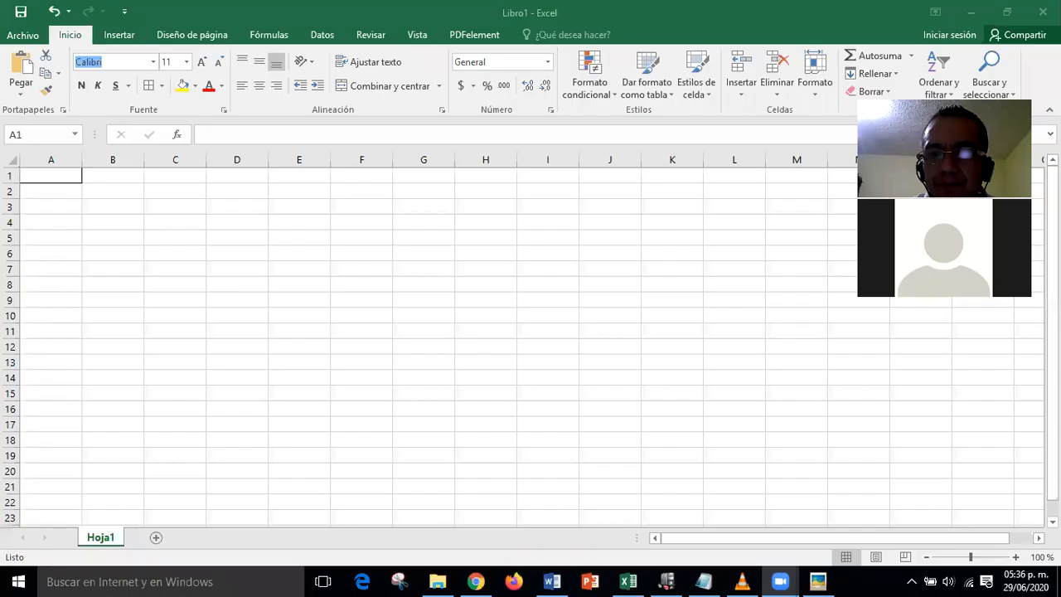
left_click(488, 266)
left_click(59, 182)
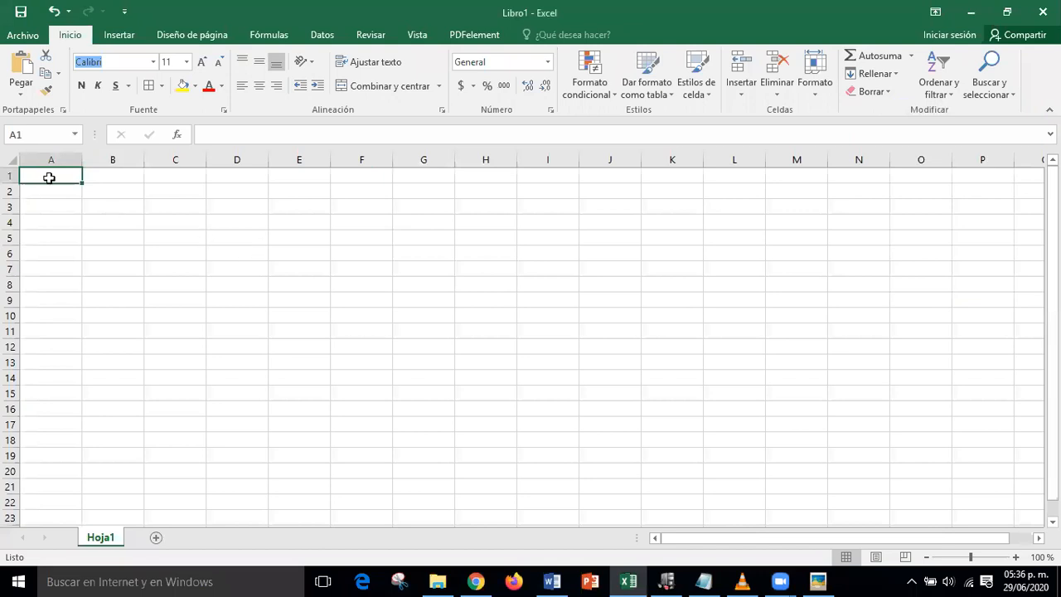
- Format A1 as Arial 12, bold, centred, with a yellow fill
left_click(153, 63)
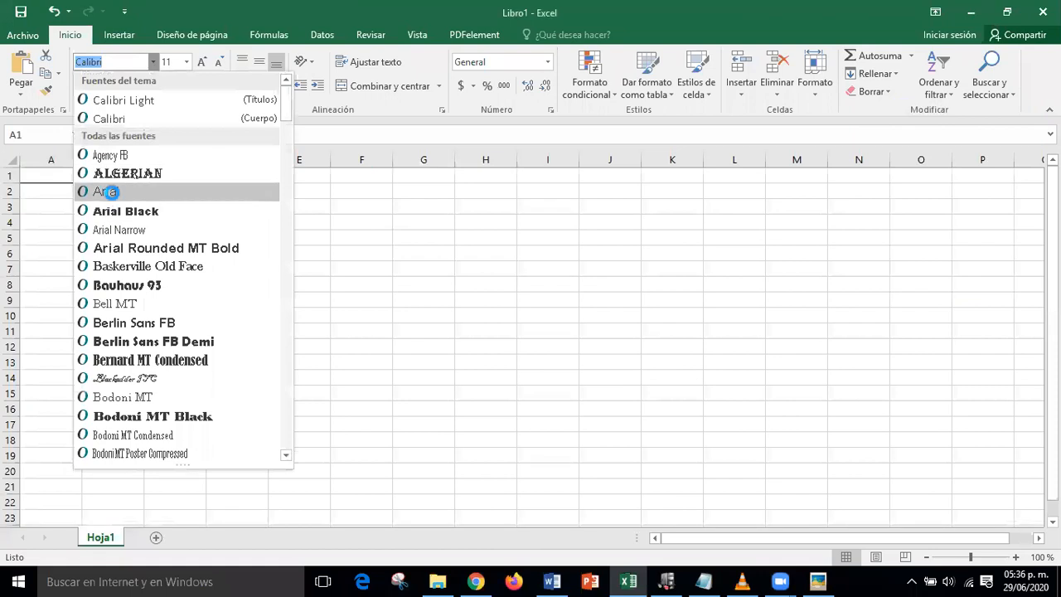
left_click(108, 192)
left_click(187, 62)
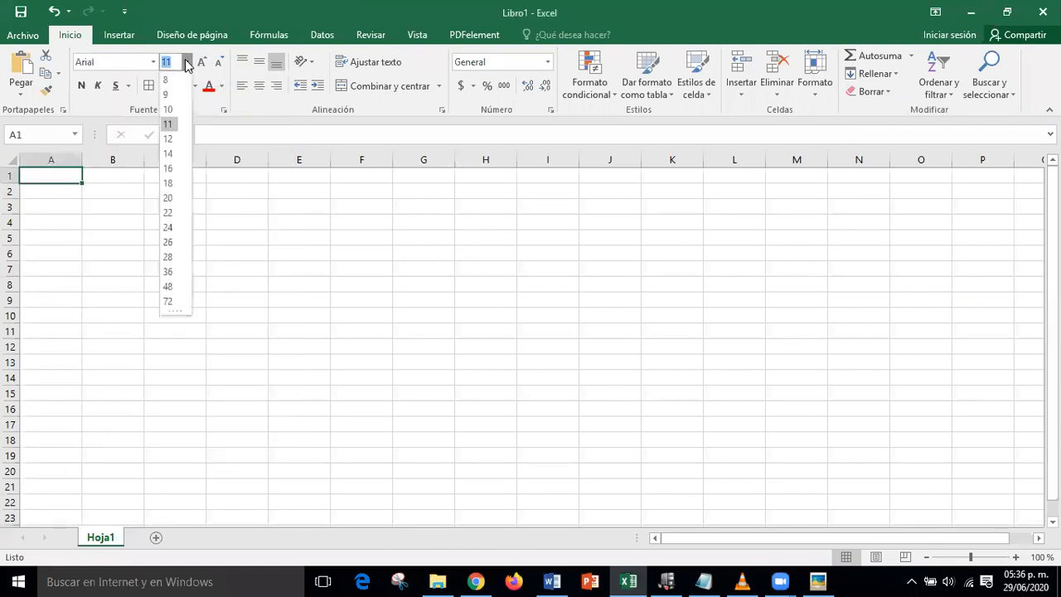
left_click(174, 139)
left_click(81, 86)
left_click(259, 87)
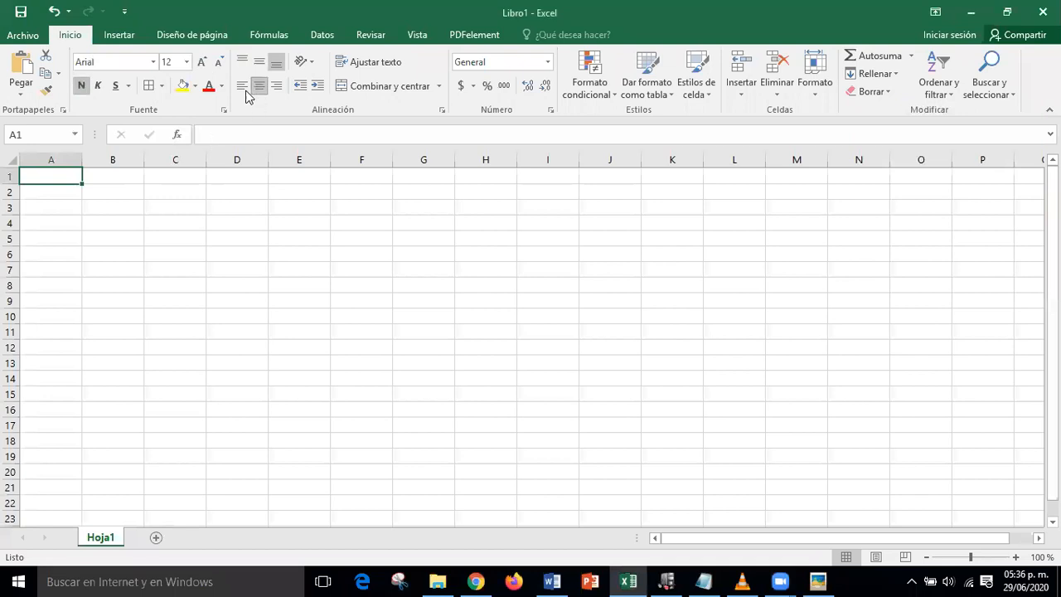
left_click(183, 86)
- Reselect cell A1 and toggle its bold formatting again
left_click(362, 292)
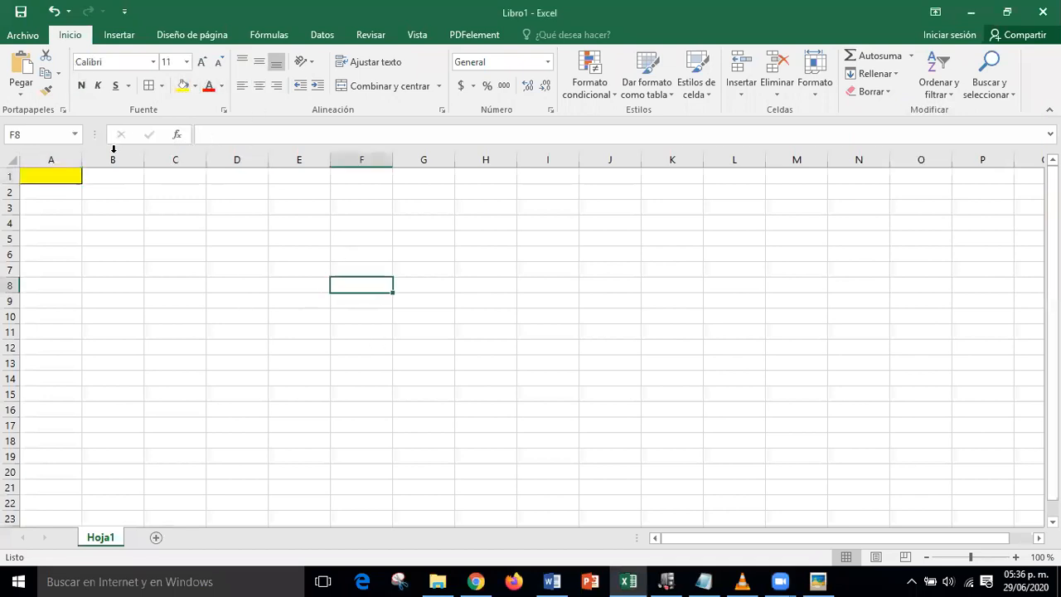
left_click(61, 174)
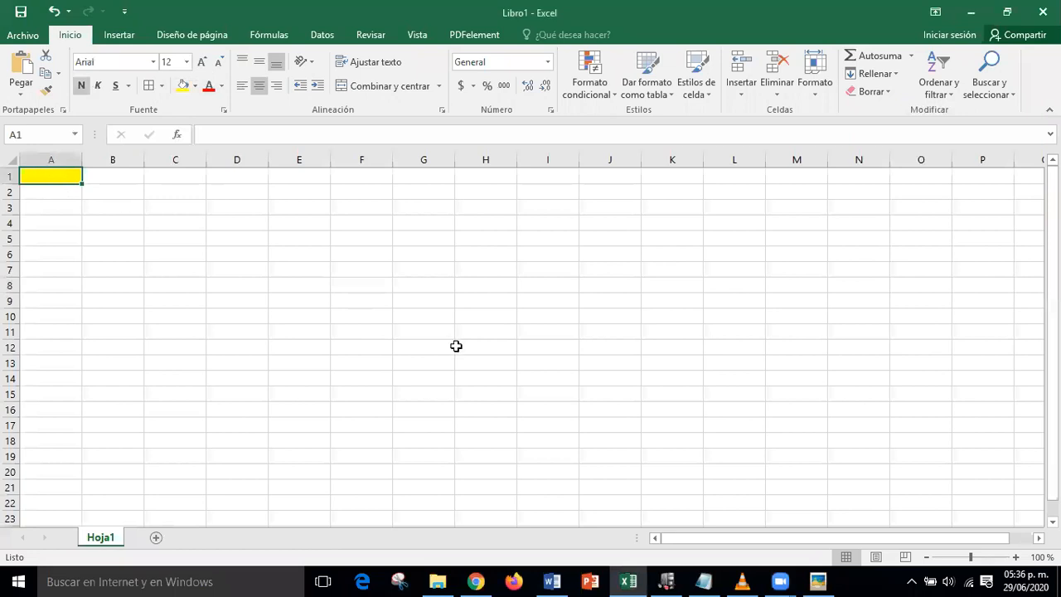
left_click(88, 228)
left_click(48, 179)
left_click(83, 86)
- Select the range C1:G11 for the table
left_click(47, 191)
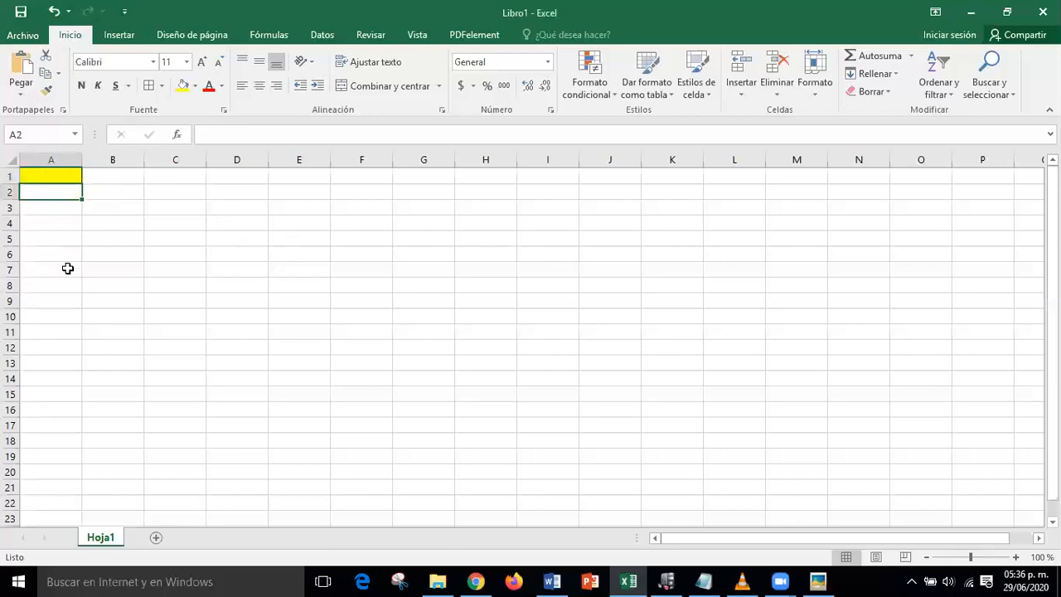
left_click(261, 253)
left_click(521, 390)
left_click(274, 272)
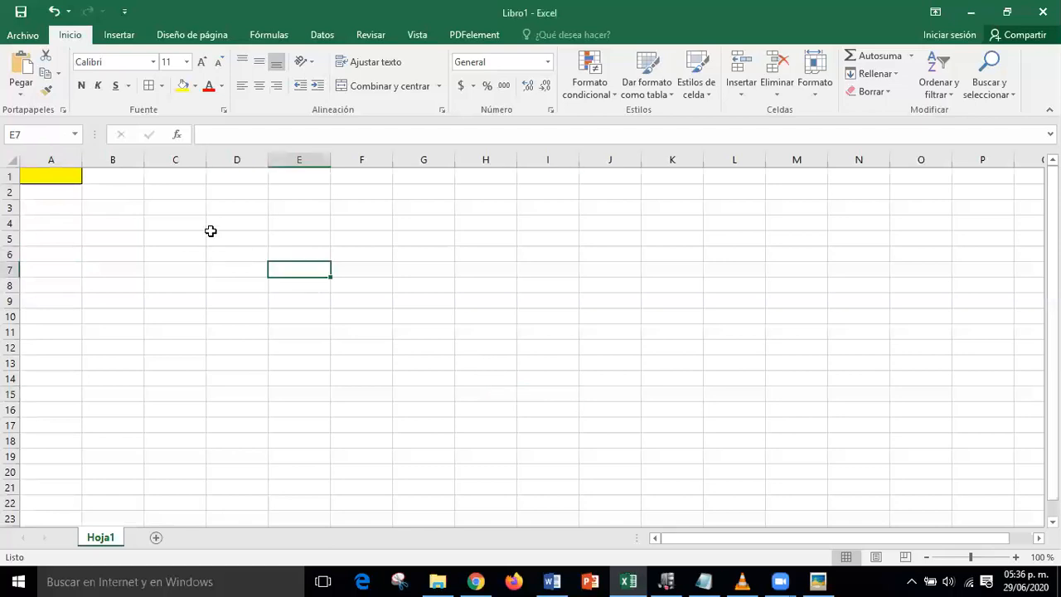
left_click_drag(165, 178, 423, 335)
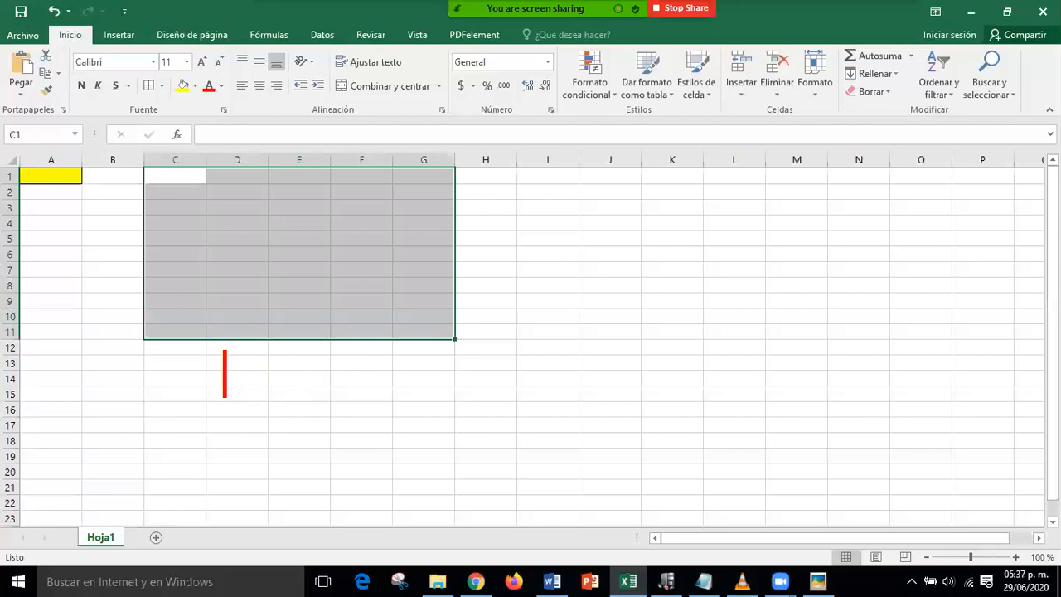
type("C1:")
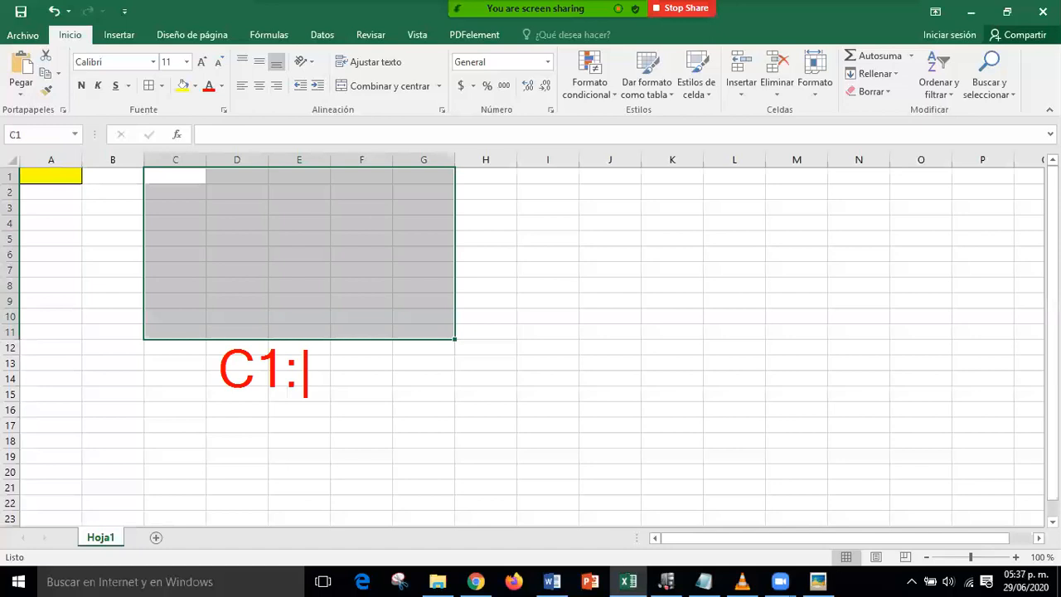
type("G11")
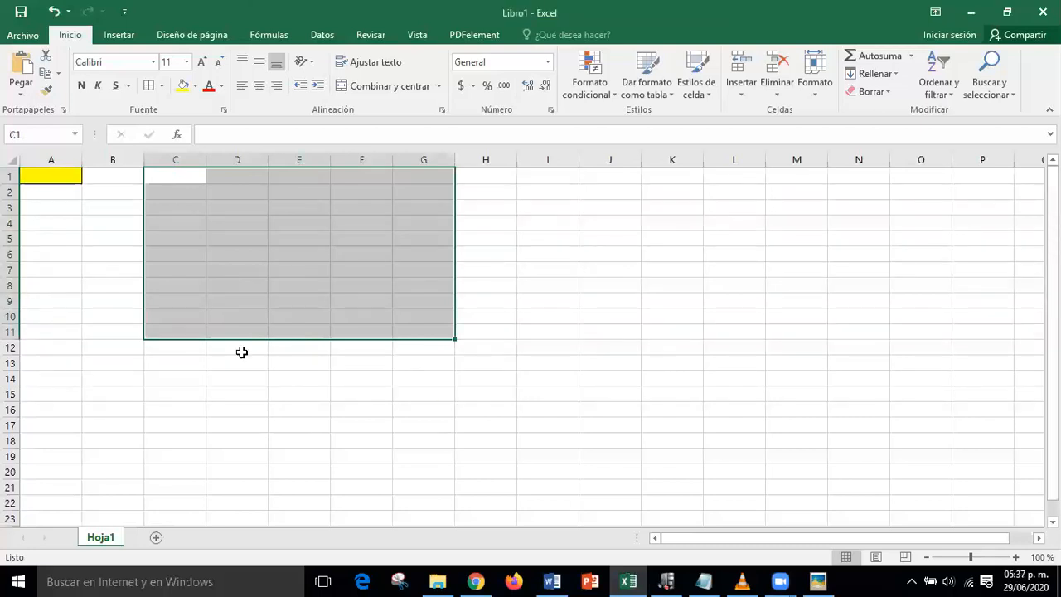
key("ctrl+t")
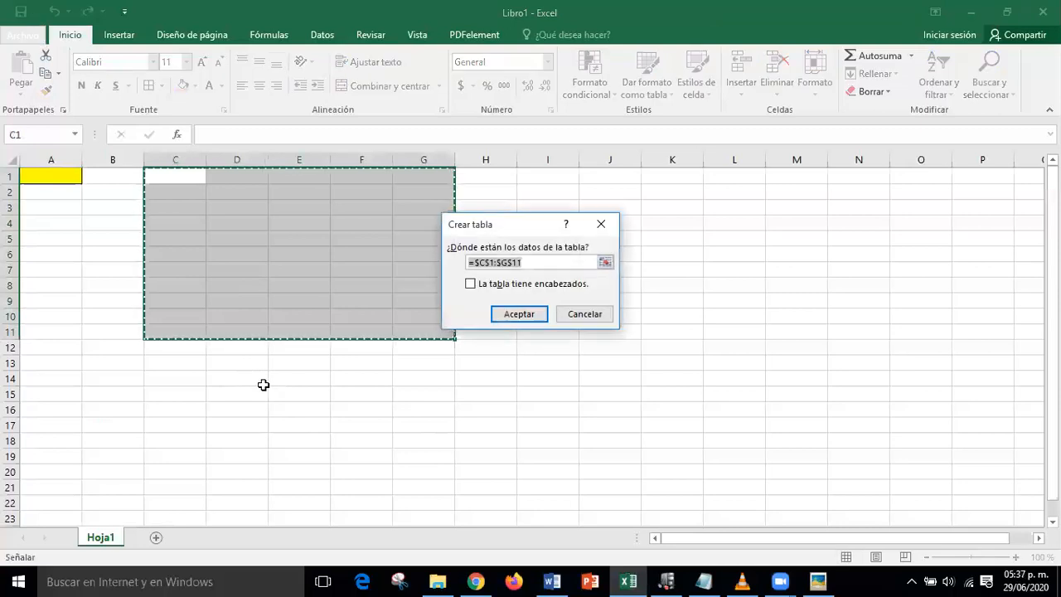
left_click(600, 231)
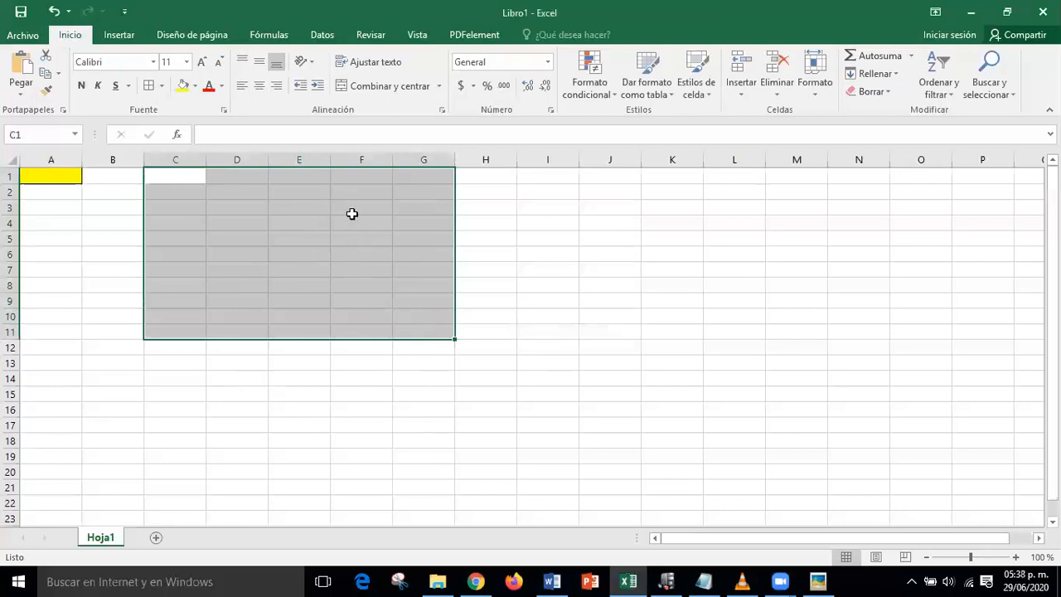
- Give C1:I13 all borders and set its font to Arial 12
left_click(559, 358)
left_click_drag(174, 177, 564, 360)
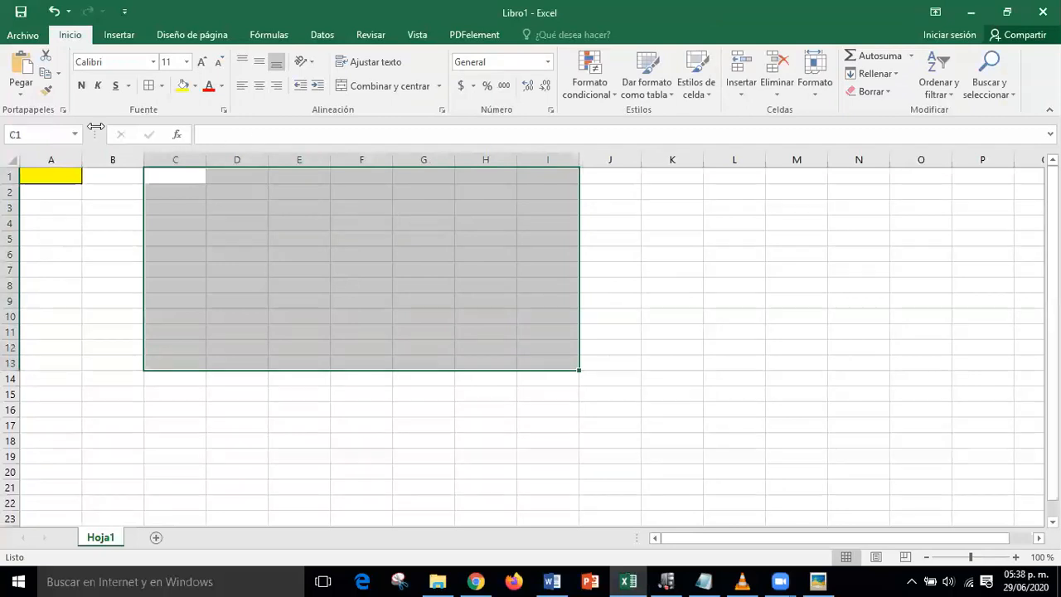
left_click(153, 87)
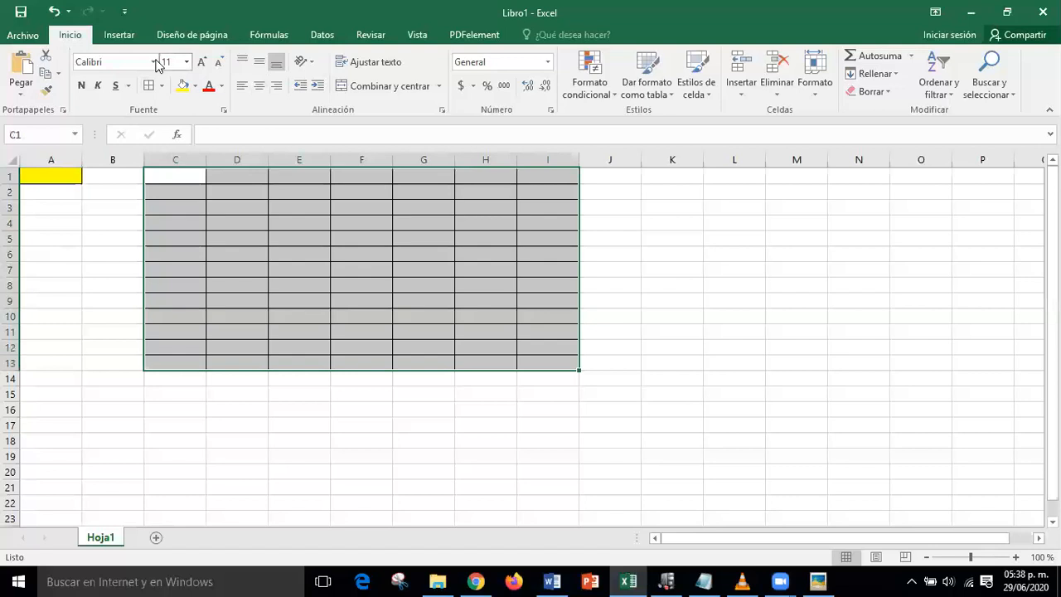
left_click(155, 63)
left_click(95, 147)
left_click(187, 63)
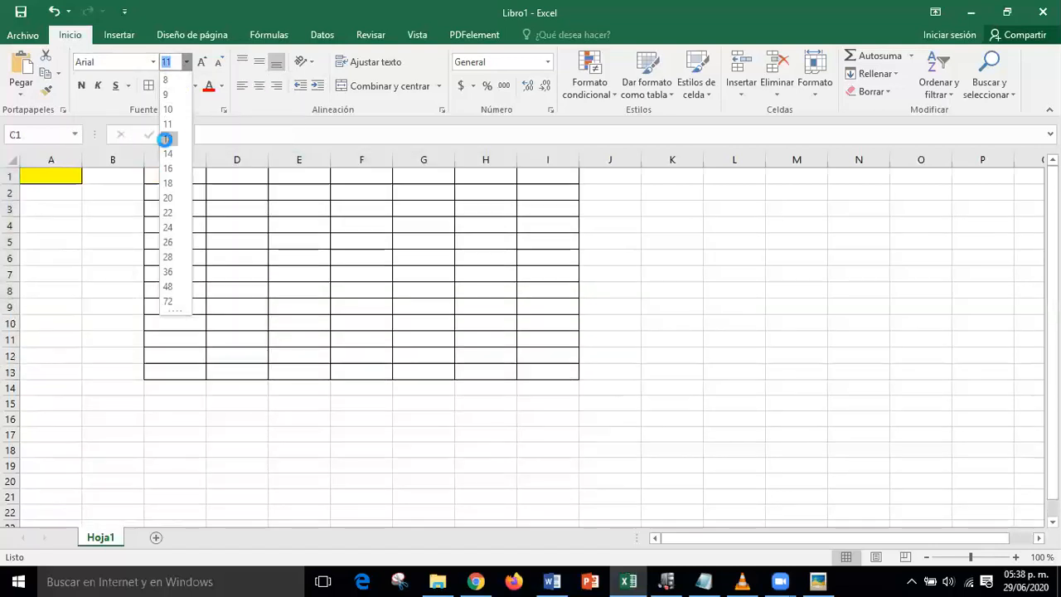
left_click(166, 139)
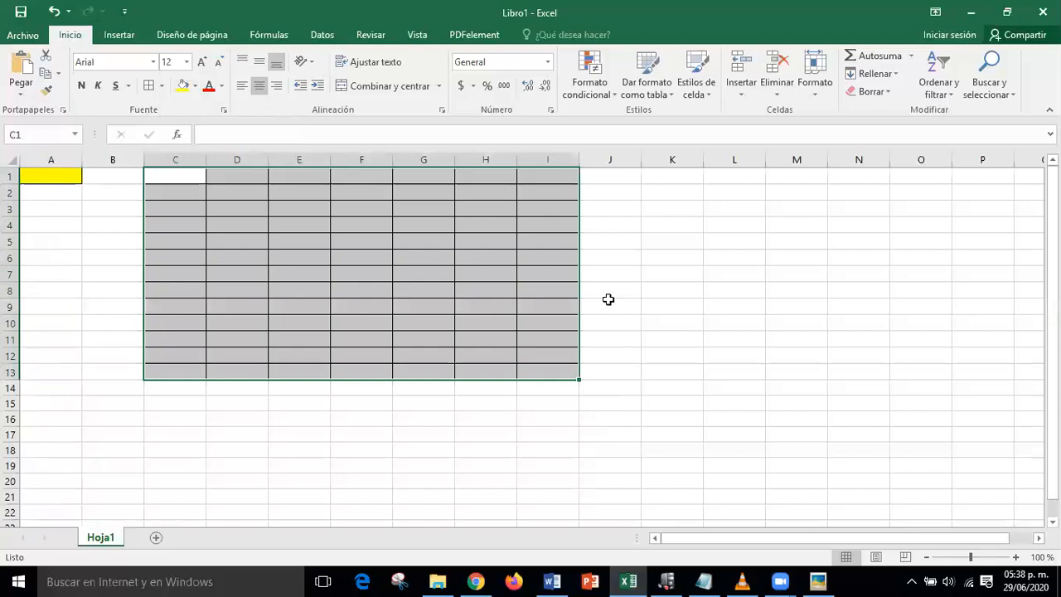
- Make the header row C1:I1 bold with a light-blue fill
left_click(609, 300)
left_click_drag(176, 175, 531, 177)
left_click(80, 86)
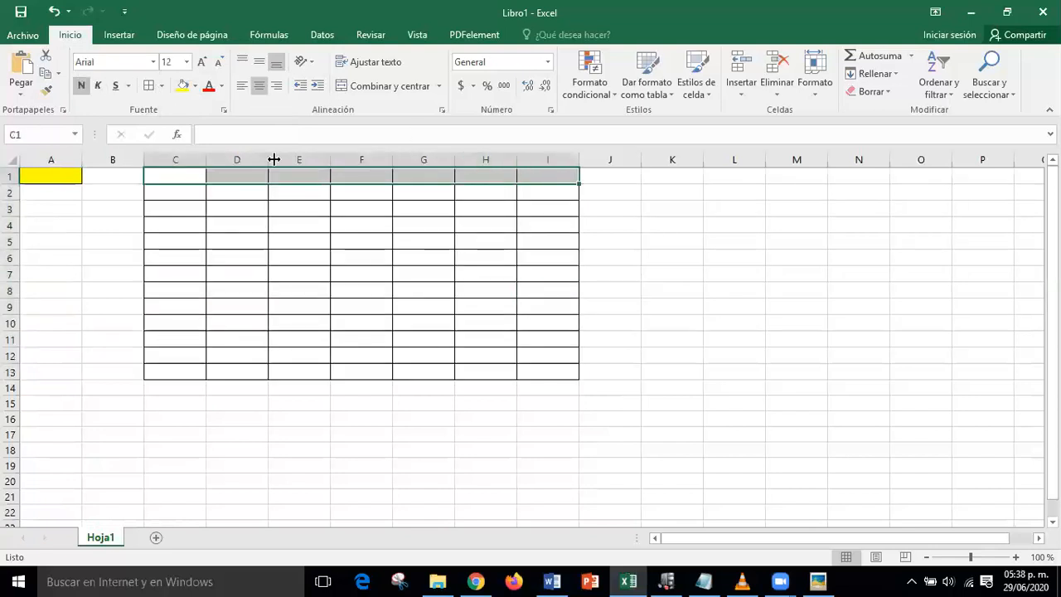
left_click(195, 86)
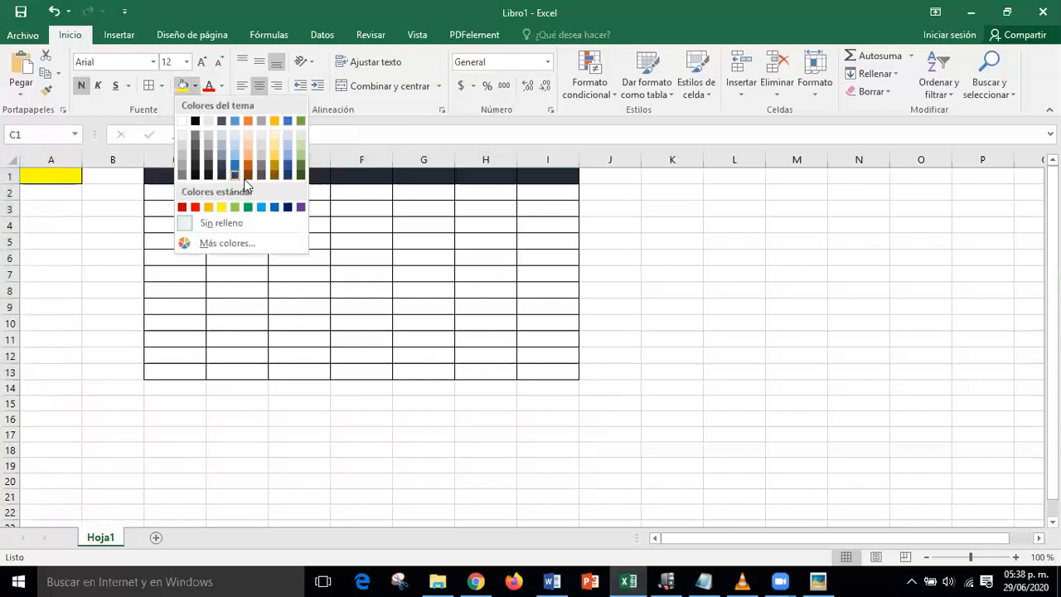
left_click(261, 206)
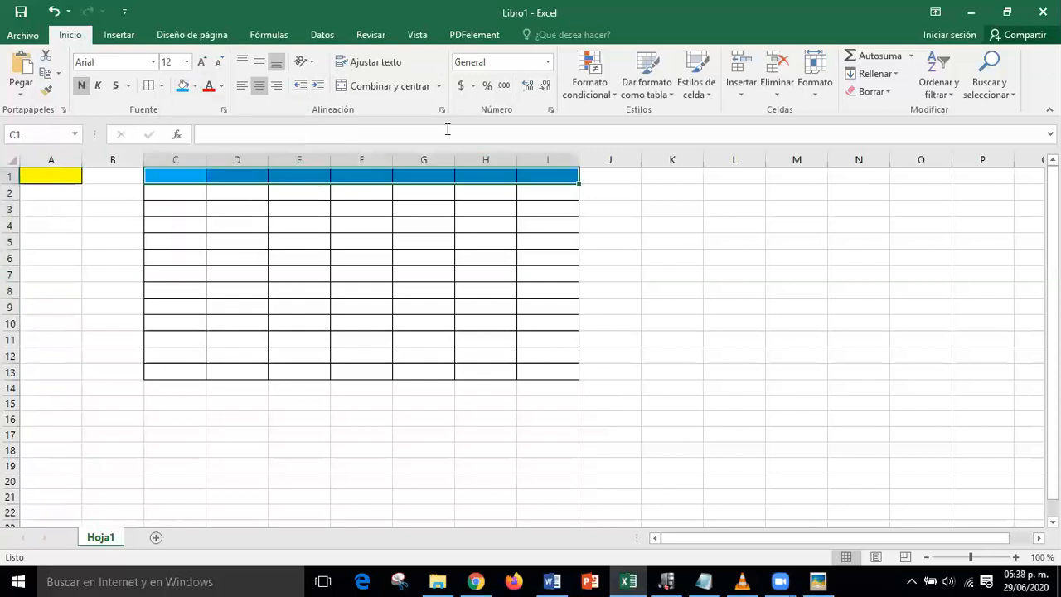
- Apply the accounting ($ Contabilidad) format to C2:I13
left_click_drag(157, 197, 540, 372)
left_click(459, 86)
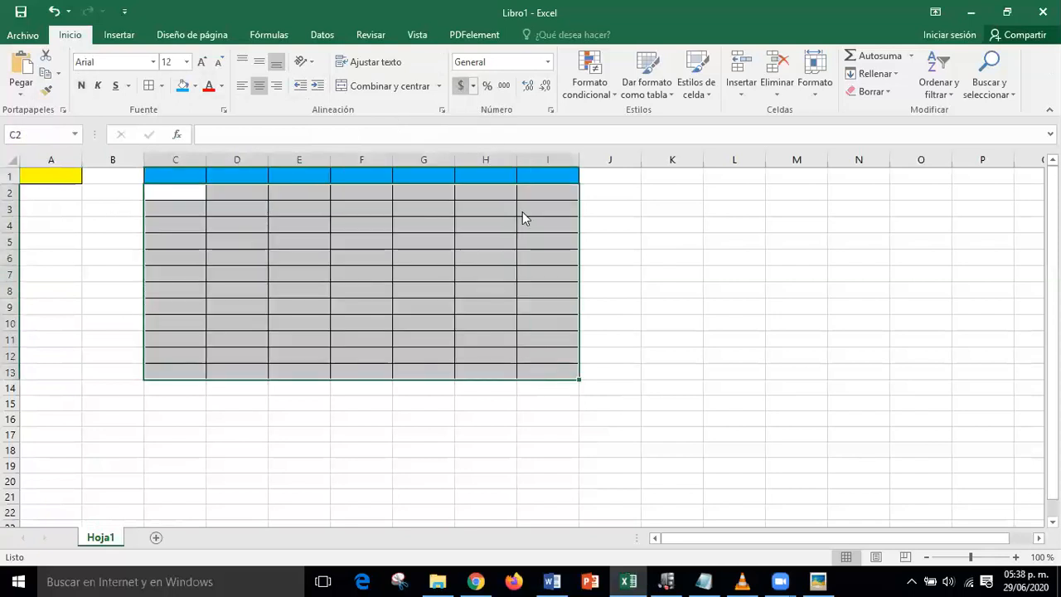
left_click(377, 296)
left_click(279, 259)
- Enter 34 in D3 so it shows $ 34.00, then bring up the pointer-shapes picture
left_click(225, 212)
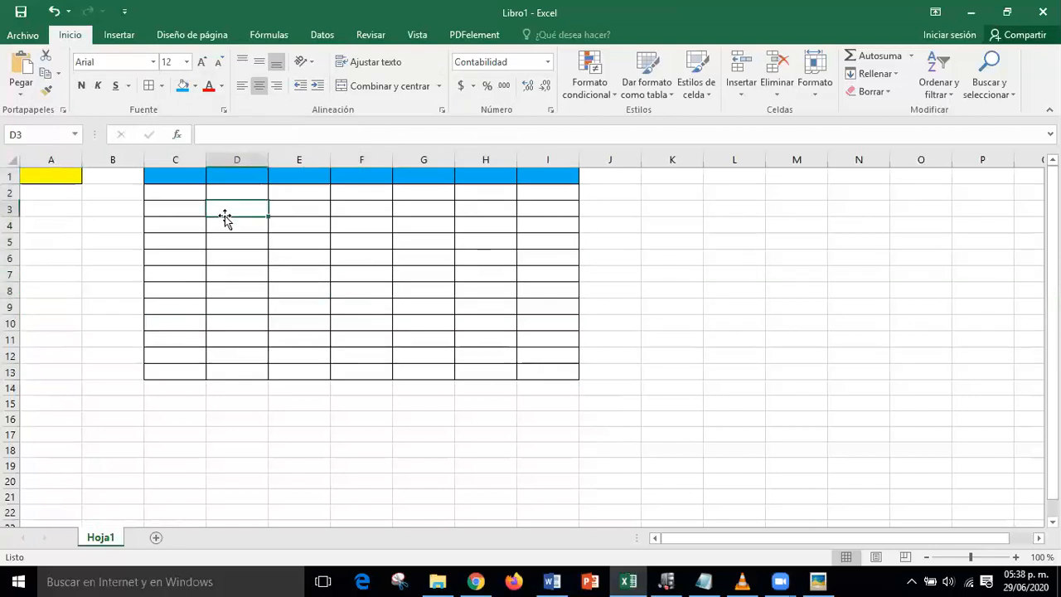
type("34")
key("Return")
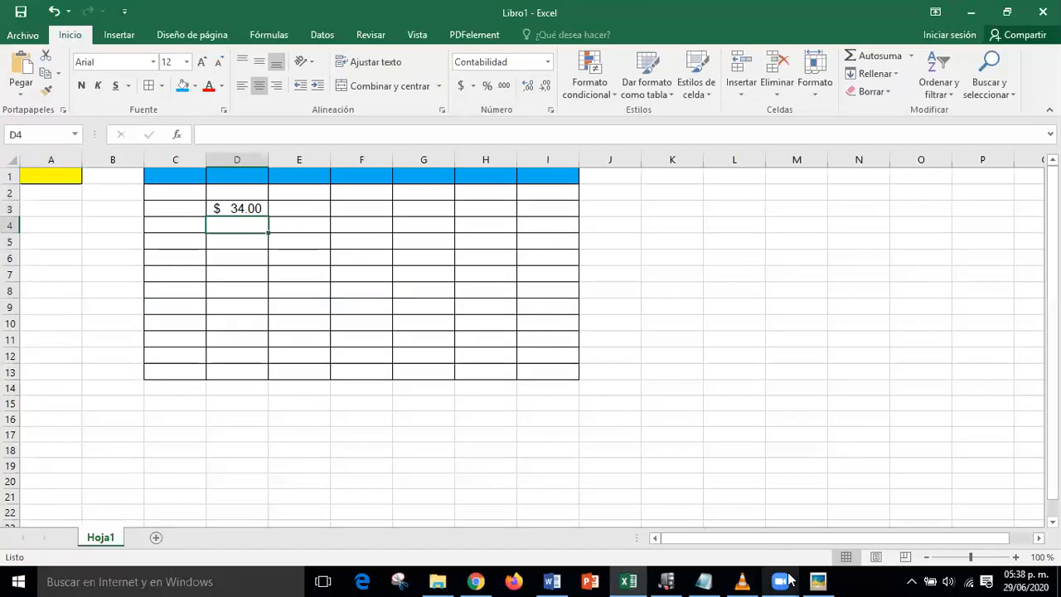
left_click(818, 581)
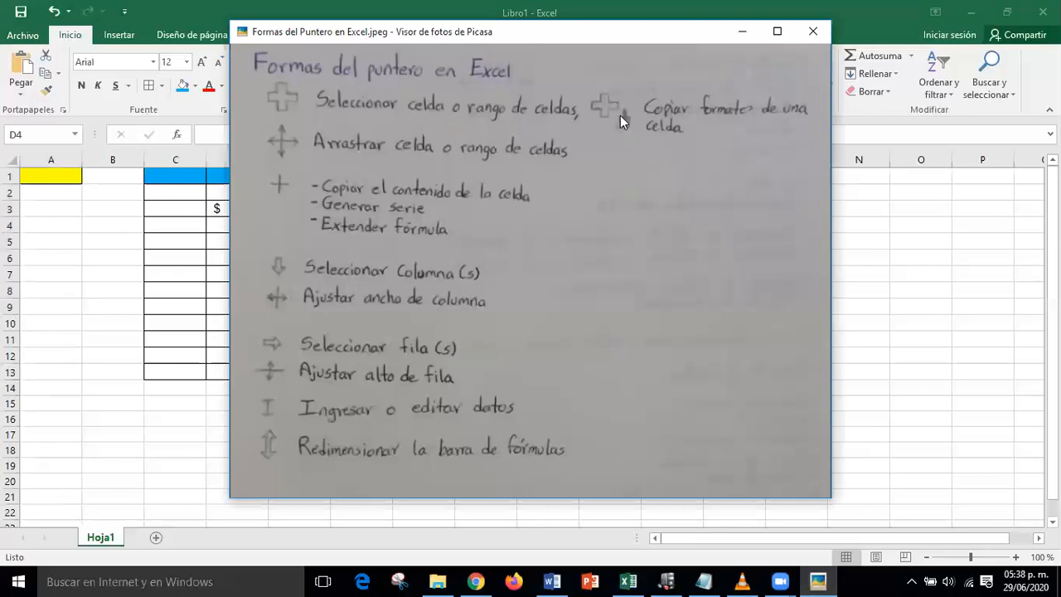
- Box the 'Copiar formato de una celda' entry and draw arrows to it and its pointer icon
left_click(650, 145)
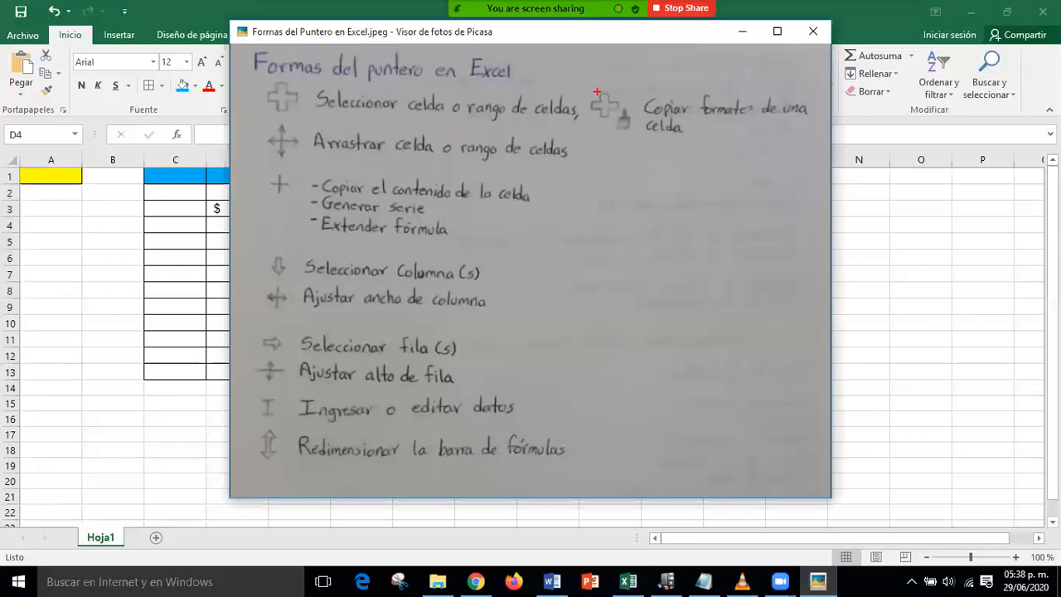
mouse_move(584, 86)
left_mouse_down()
mouse_move(593, 112)
mouse_move(819, 148)
left_mouse_up()
left_click_drag(721, 131, 761, 190)
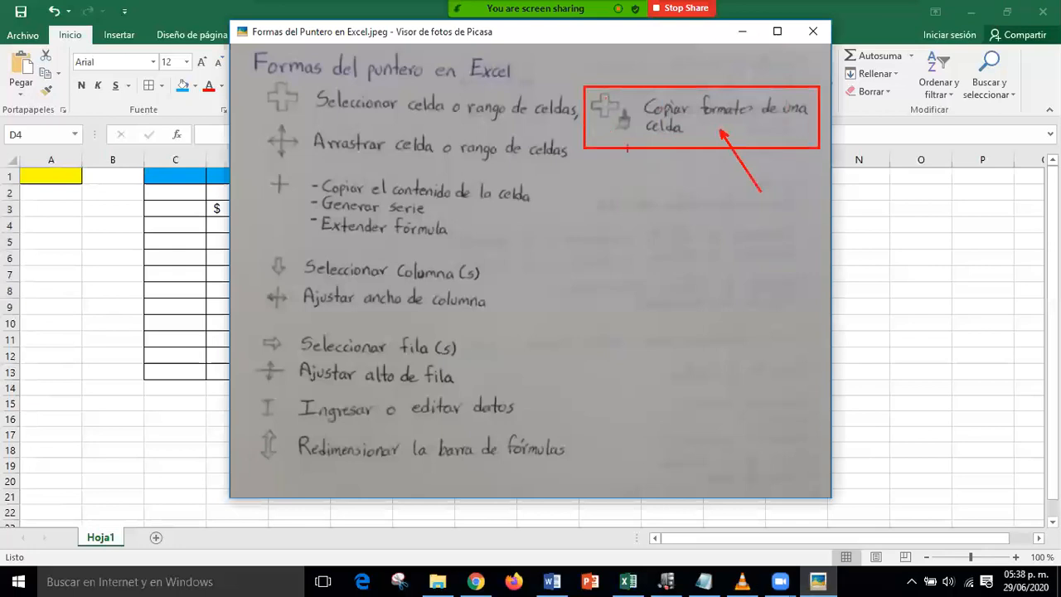
left_click_drag(627, 138, 645, 175)
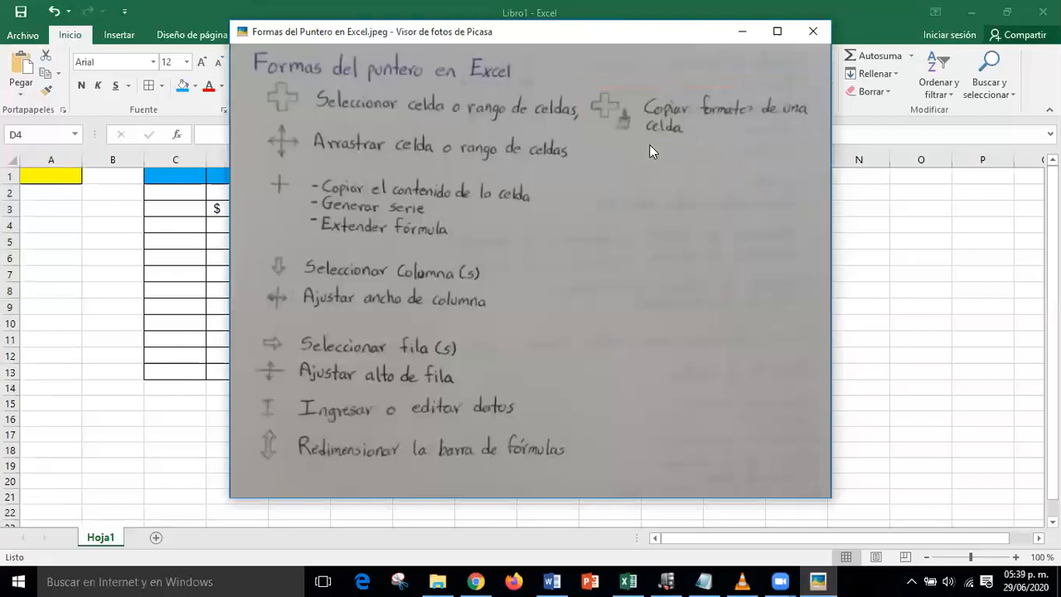
- Close the viewer and undo the bordered table edits in Excel
key("Escape")
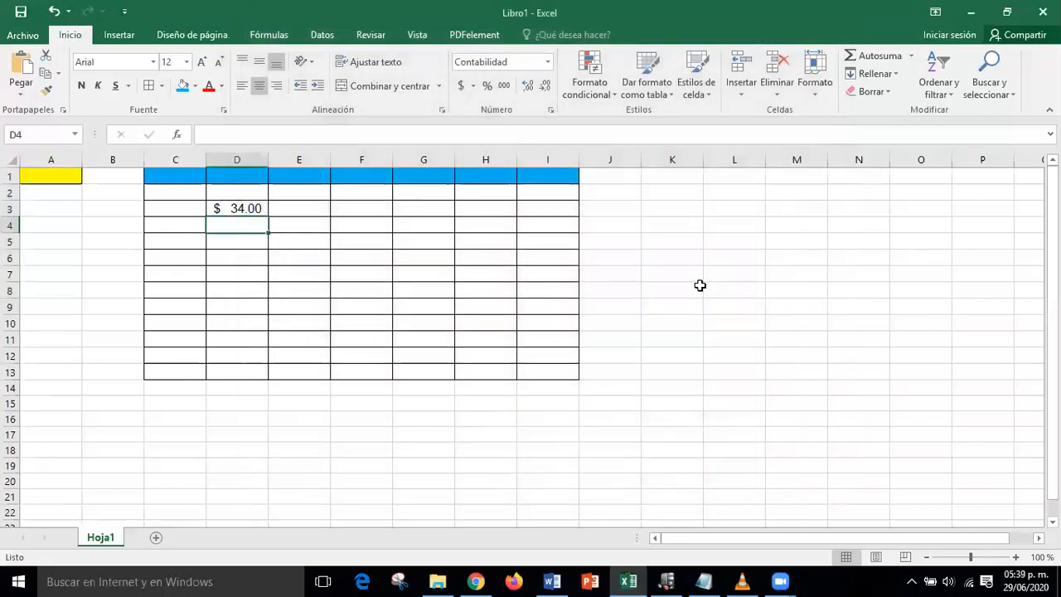
key("ctrl+z")
key("ctrl+z")
key("ctrl+z")
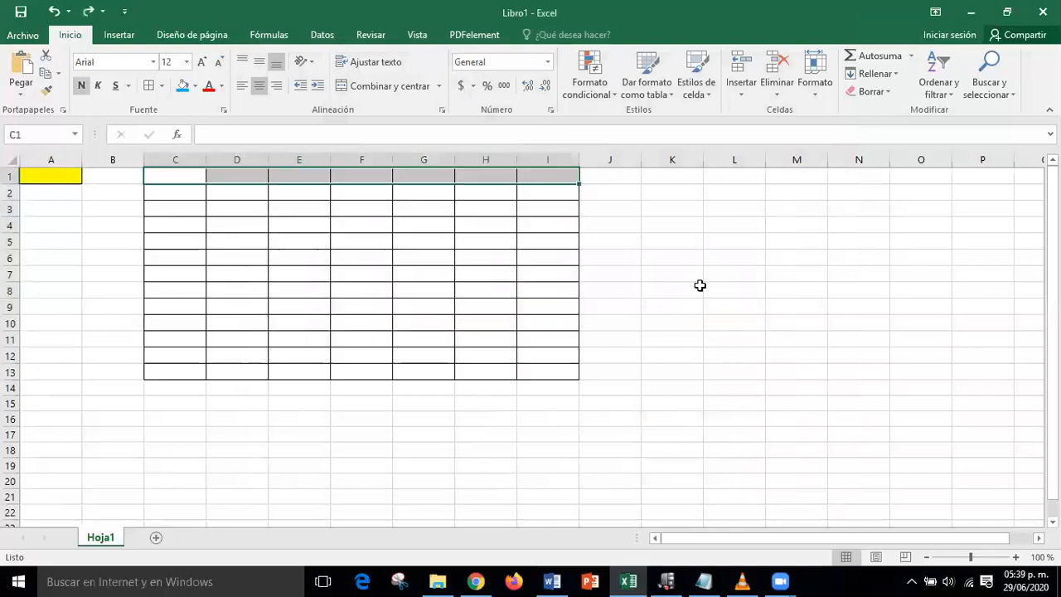
key("ctrl+z")
key("ctrl+z")
key("ctrl+z")
key("ctrl+z")
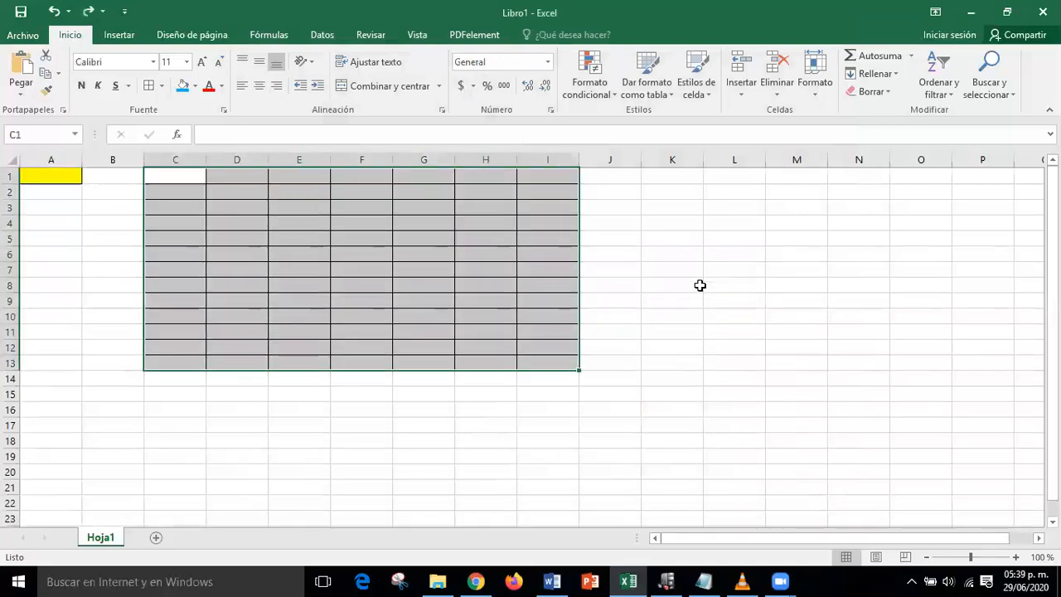
left_click(701, 318)
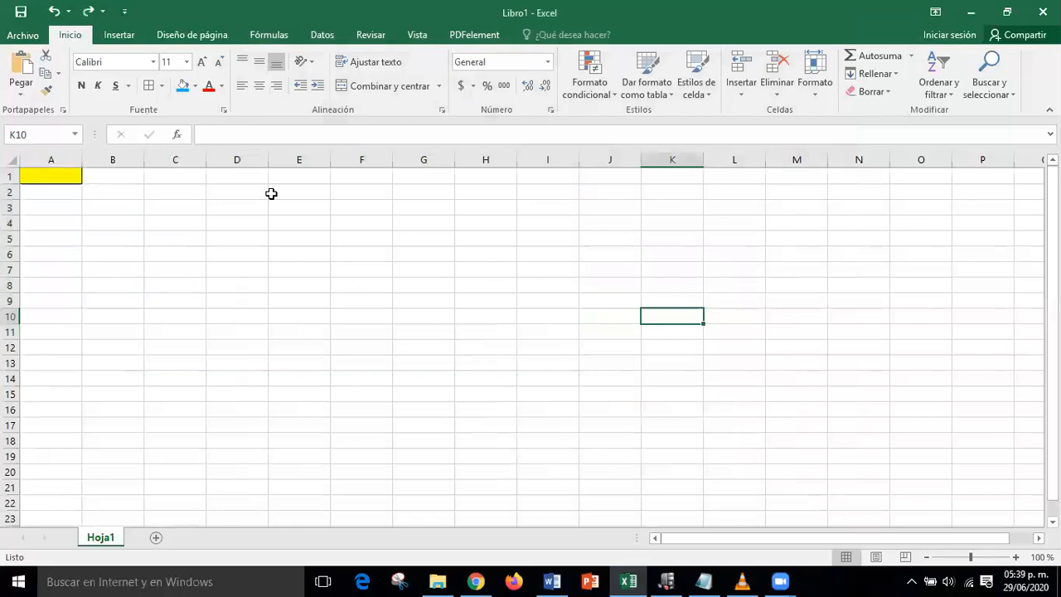
- Copy A1's yellow formatting onto E1:N1 with Copiar formato
left_click(60, 173)
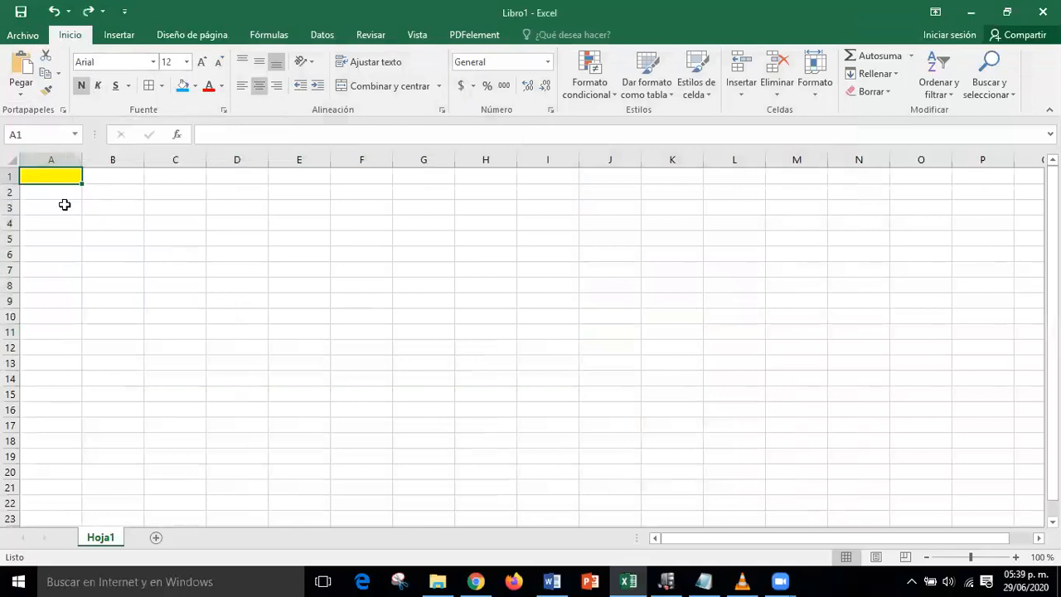
left_click(49, 94)
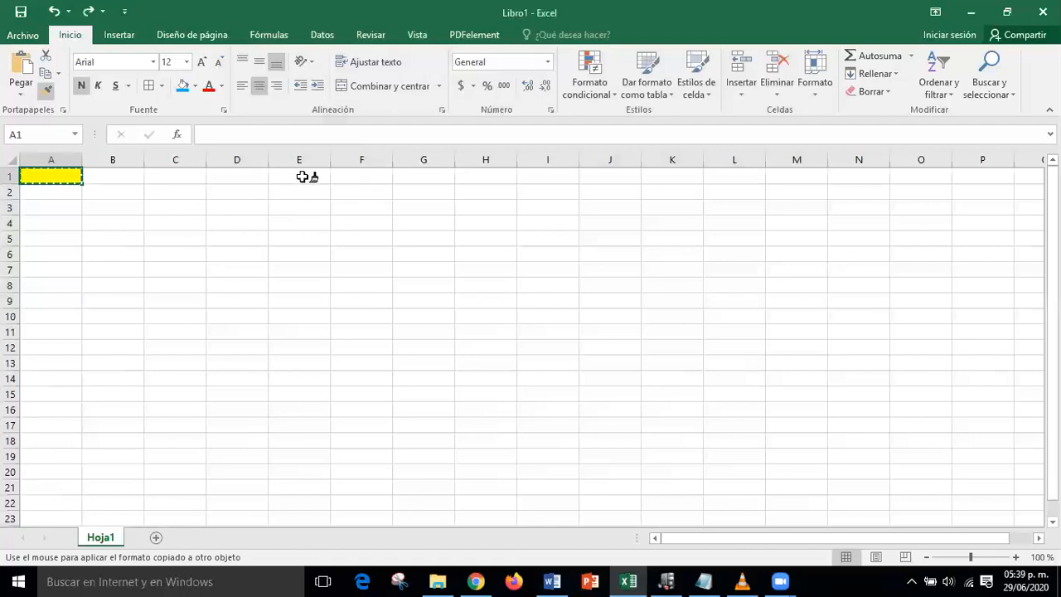
mouse_move(302, 177)
left_mouse_down()
mouse_move(791, 187)
mouse_move(859, 175)
left_mouse_up()
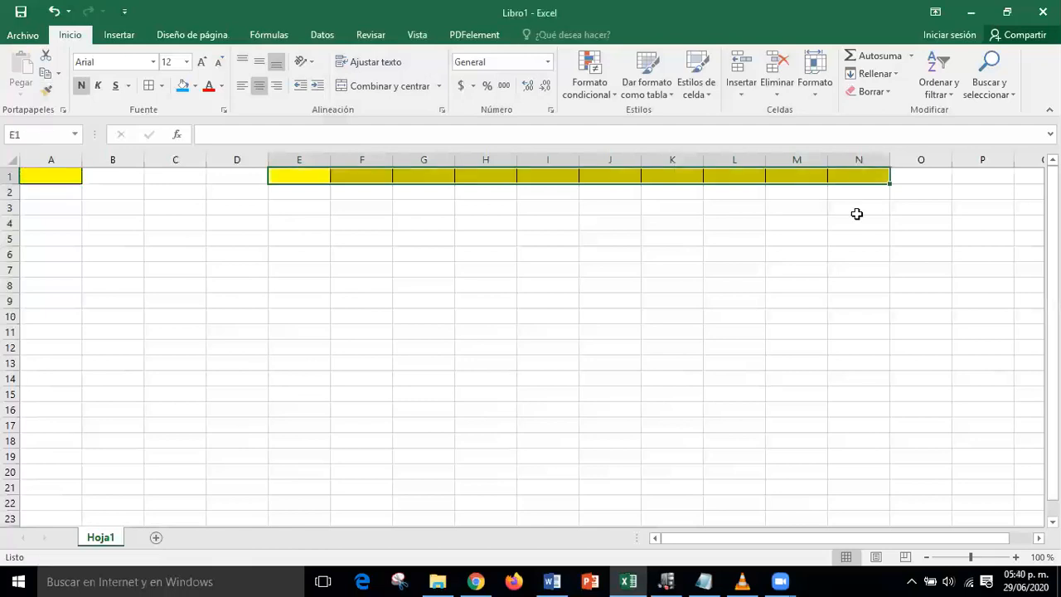
left_click(848, 250)
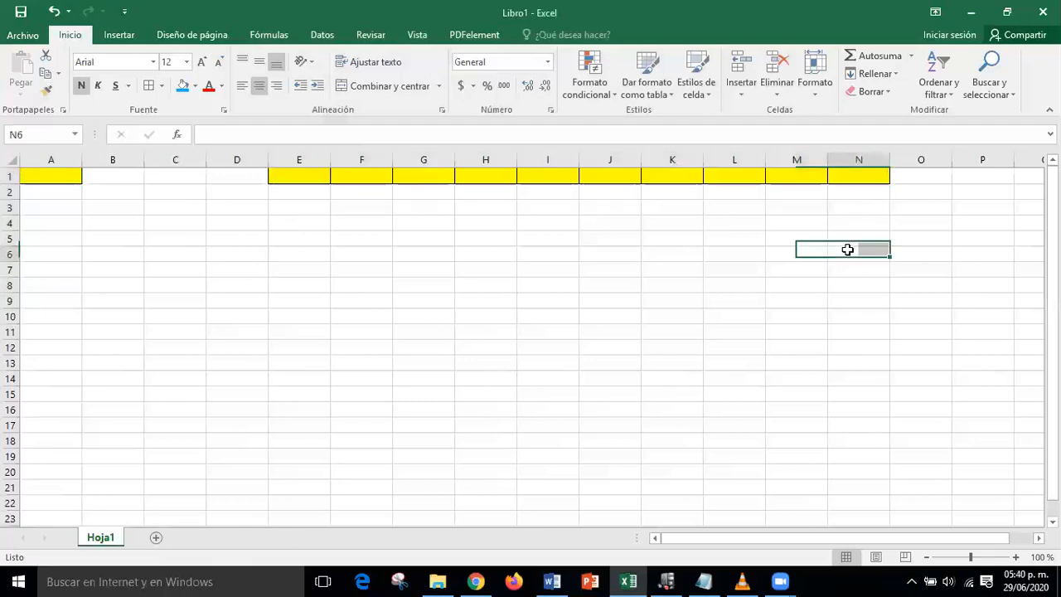
- Enter the month headings Enero in E1 and Febrero in F1
left_click(303, 173)
type("E")
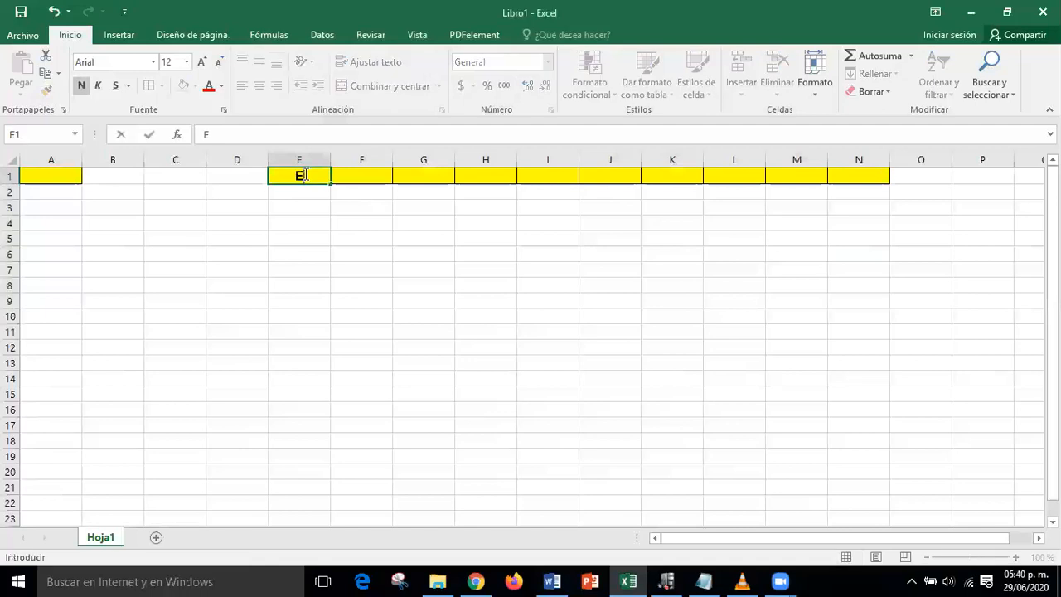
type("nero")
key("Tab")
type("Feb")
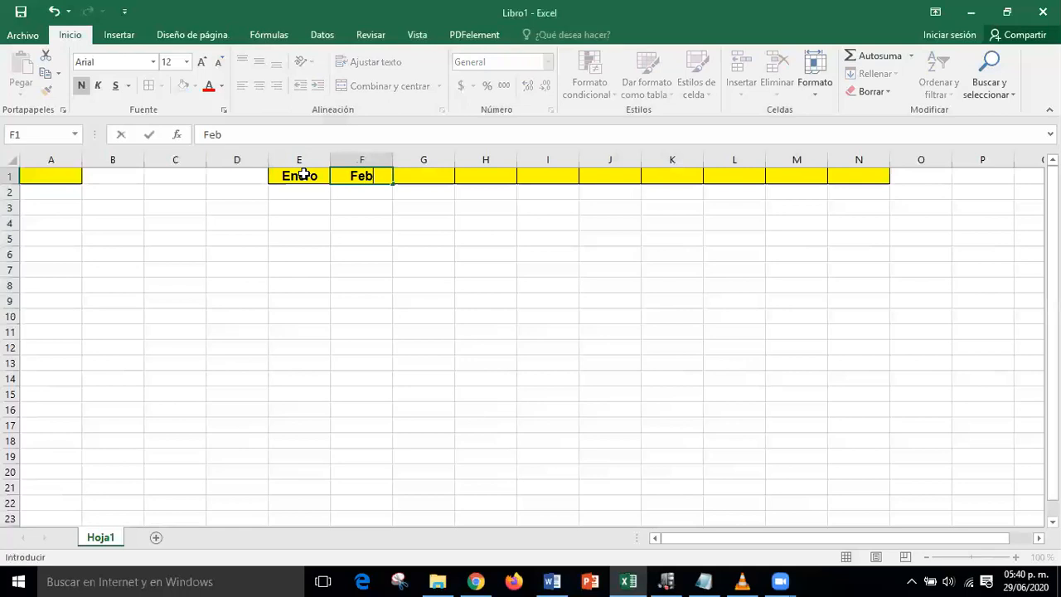
type("rerp")
key("BackSpace")
type("o")
left_click(374, 257)
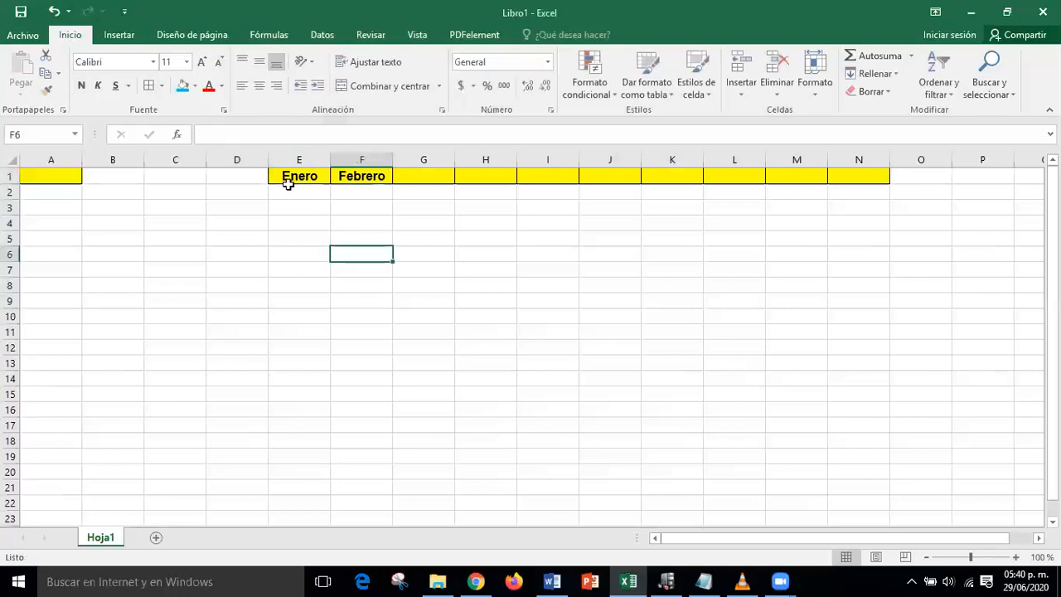
- Apply All Borders and the Arial font to the E2:N15 block
mouse_move(288, 184)
left_mouse_down()
mouse_move(306, 202)
mouse_move(938, 357)
mouse_move(845, 409)
mouse_move(672, 254)
left_mouse_up()
left_click_drag(672, 456, 547, 362)
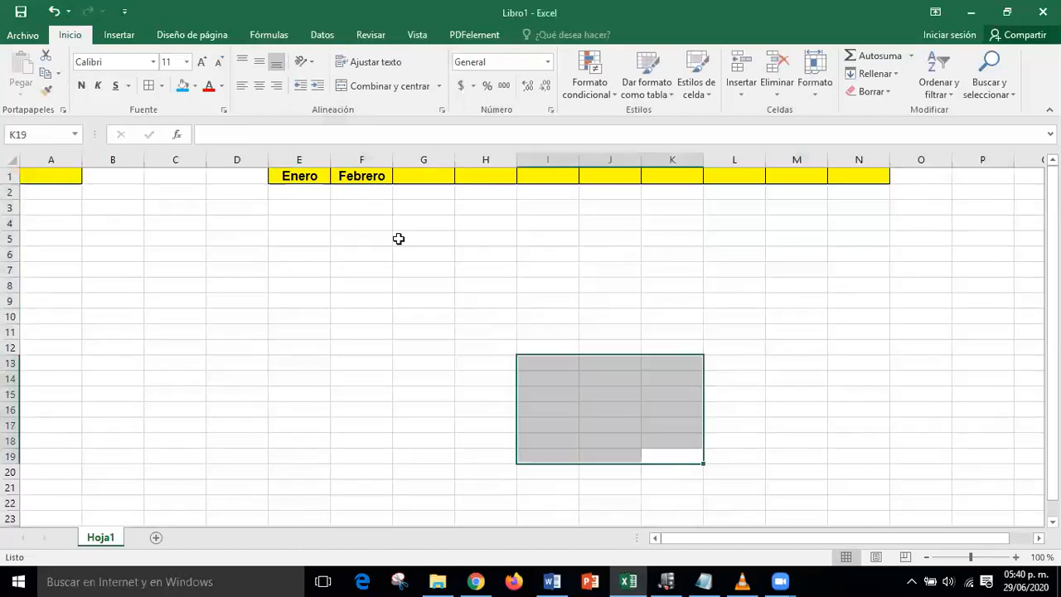
left_click_drag(300, 196, 826, 354)
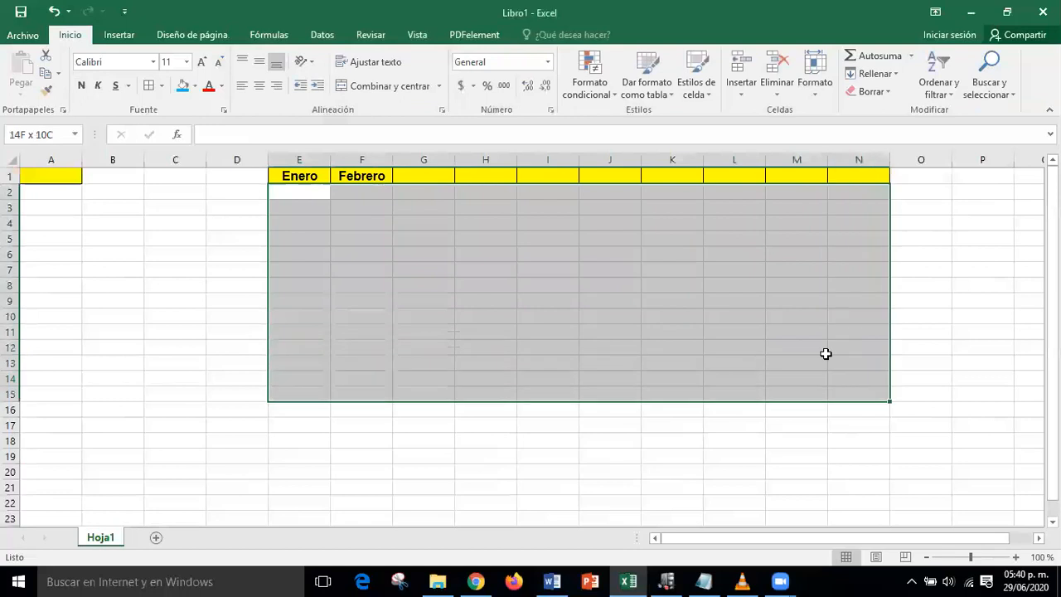
left_click(148, 85)
left_click(153, 61)
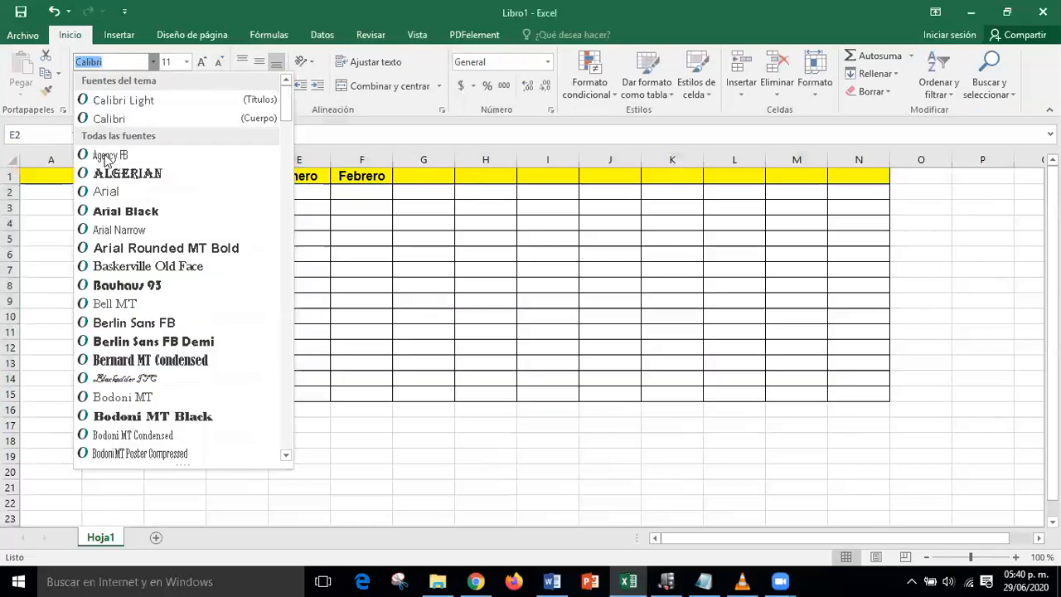
left_click(111, 191)
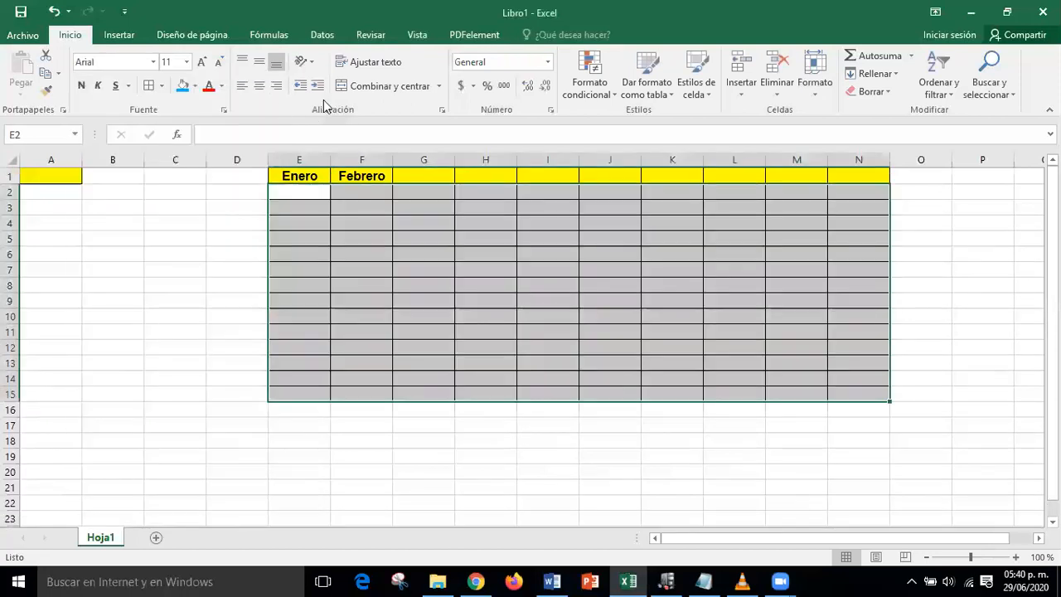
left_click(572, 319)
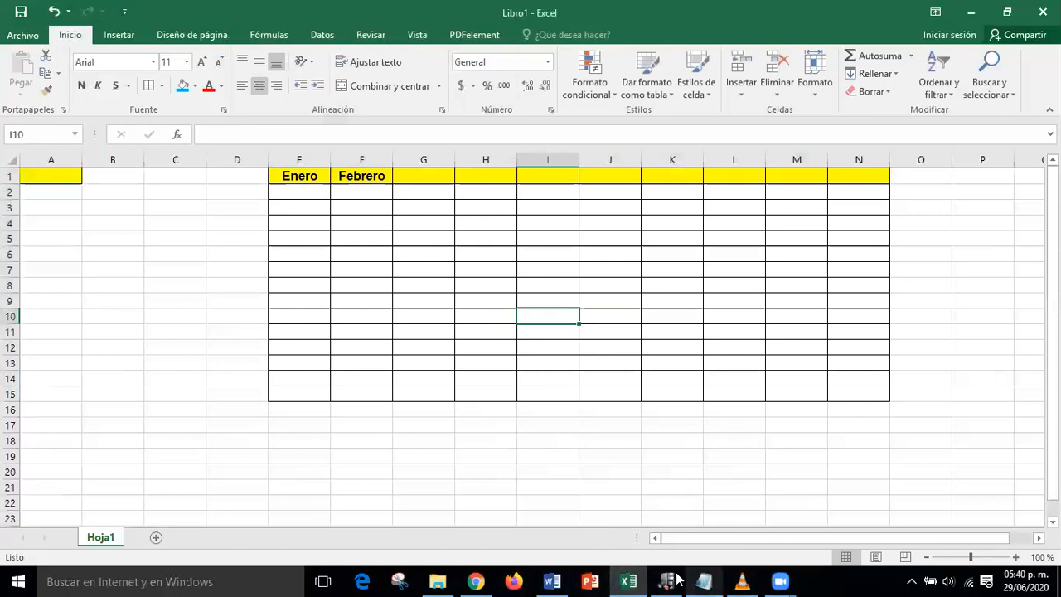
- On the pointer-shapes image, box and arrow the 'Arrastrar celda o rango de celdas' pointer
left_click(437, 581)
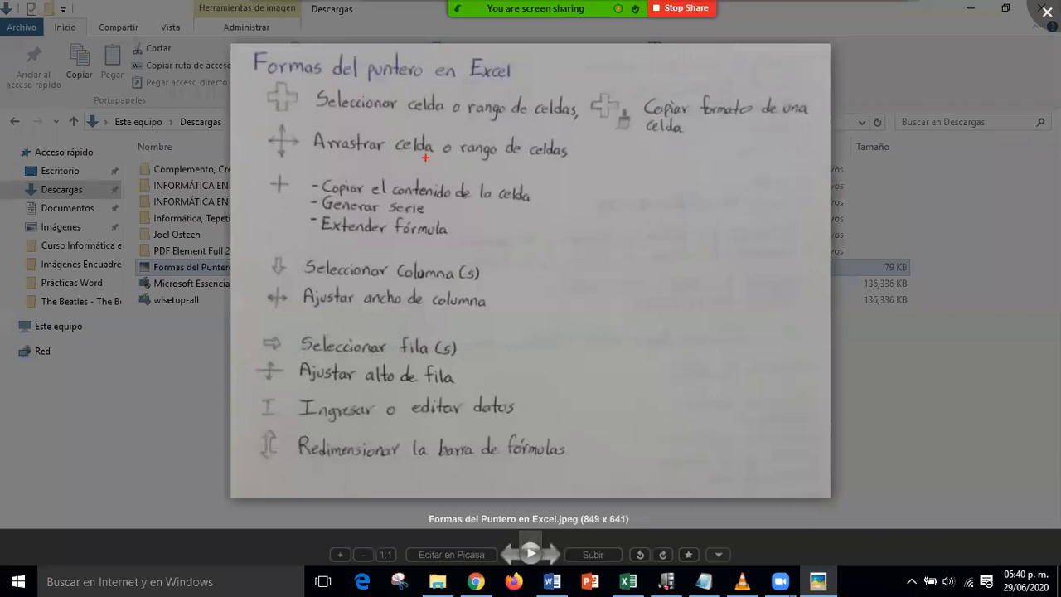
mouse_move(257, 119)
left_mouse_down()
mouse_move(303, 171)
mouse_move(588, 178)
left_mouse_up()
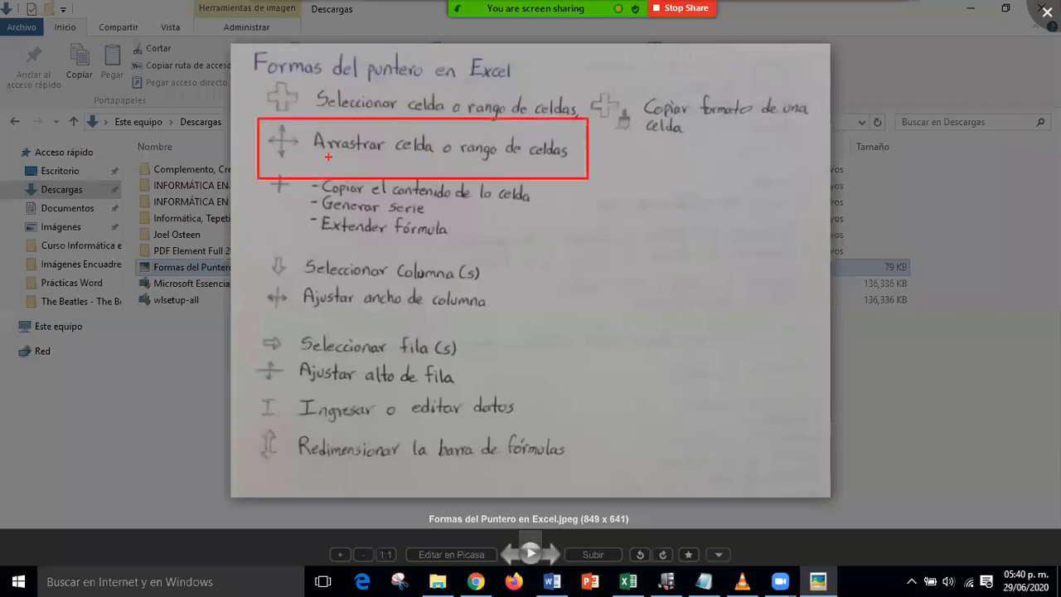
left_click_drag(321, 207, 294, 154)
- Exit full screen, minimize the photo viewer and return to the Excel workbook
key("Escape")
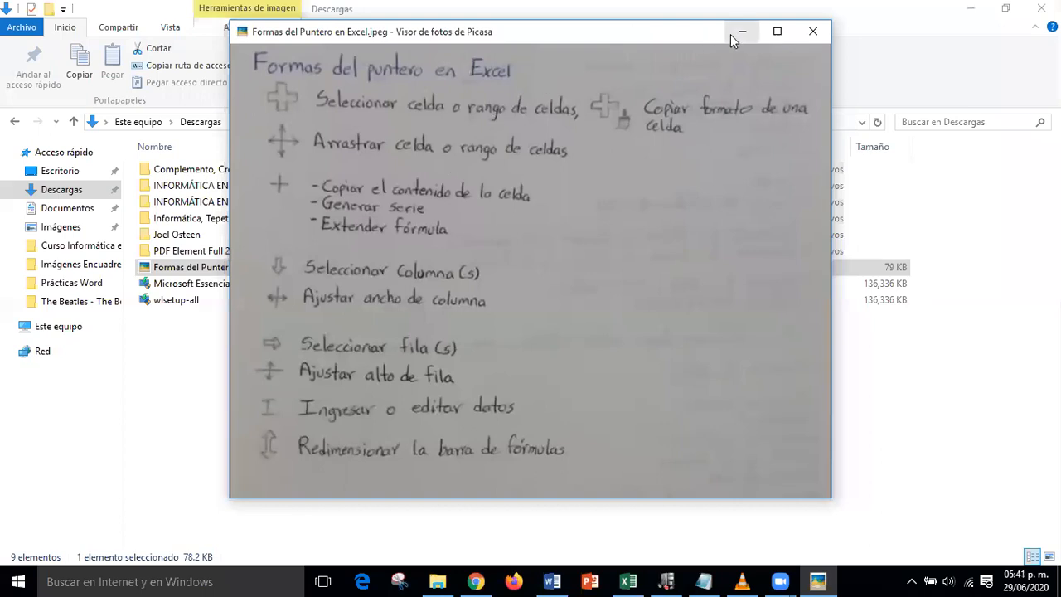
left_click(732, 34)
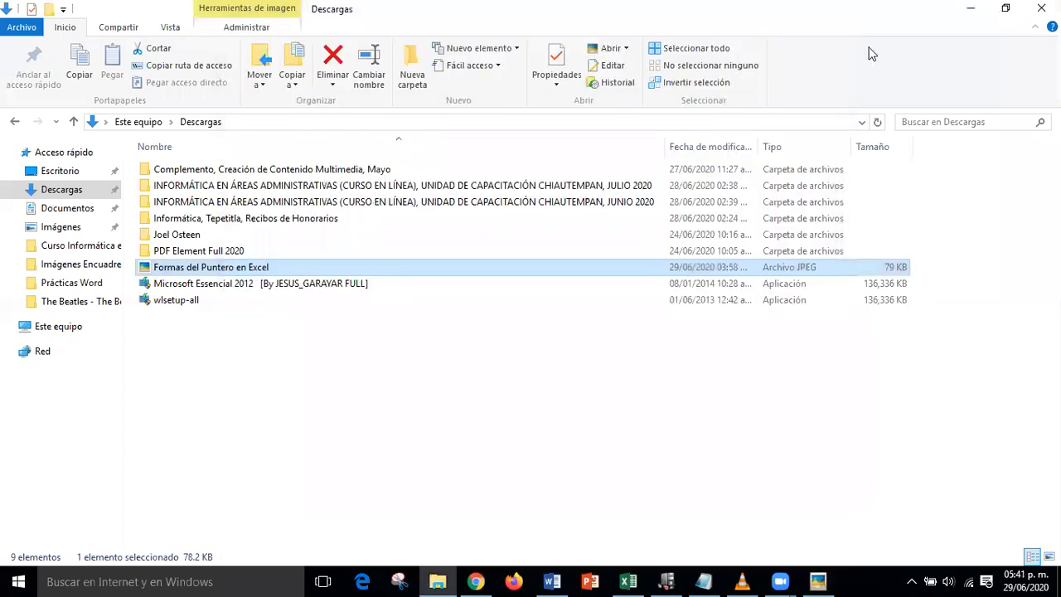
left_click(628, 581)
- Undo the grid's font, borders, month entries and the yellow formatting on E1:N1
key("ctrl+z")
key("ctrl+z")
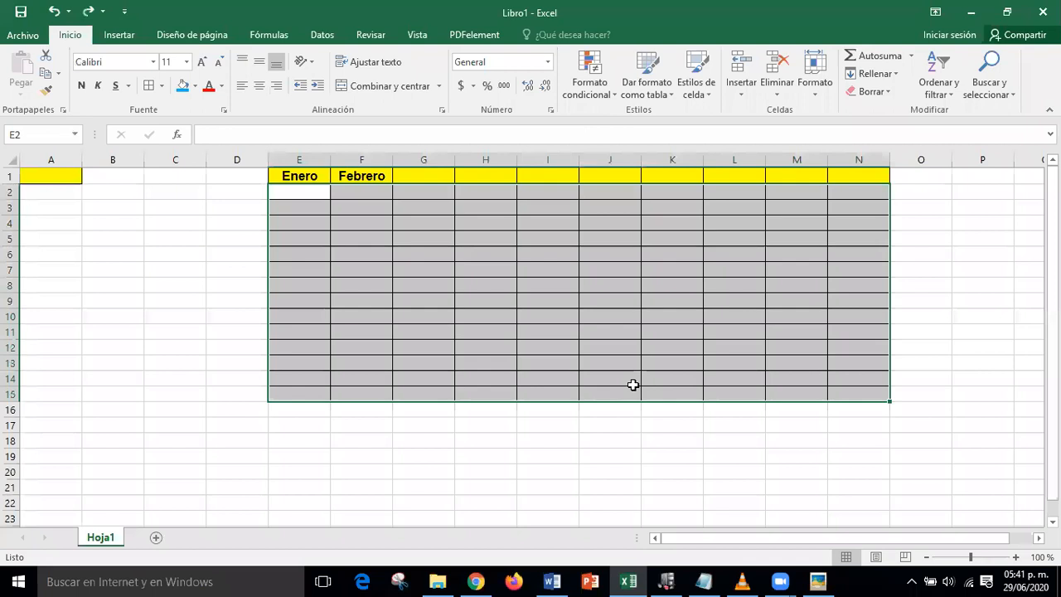
key("ctrl+z")
key("ctrl+z")
key("ctrl+z")
key("ctrl+z")
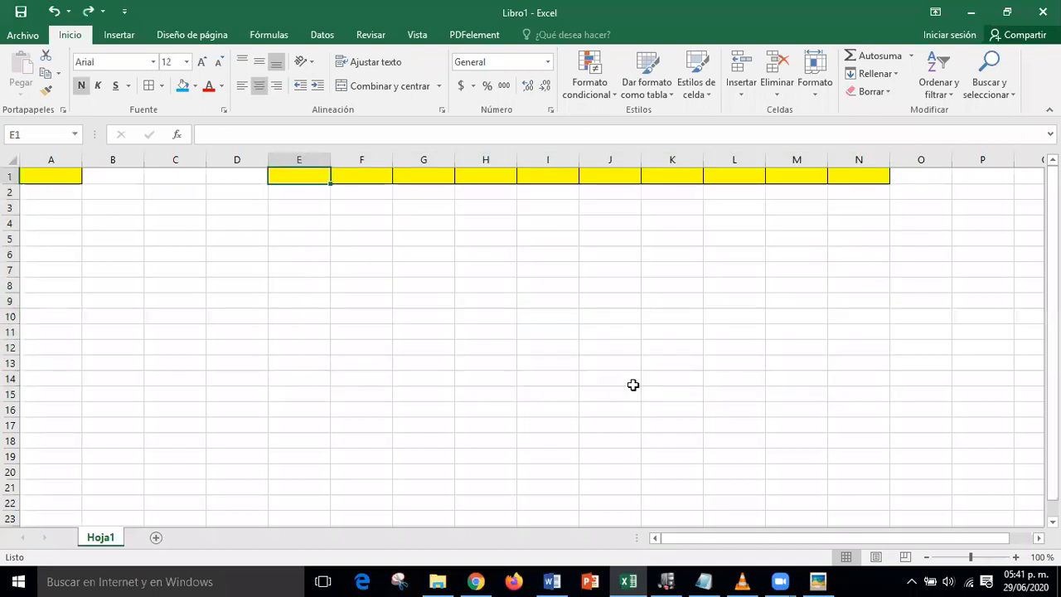
key("ctrl+z")
key("Escape")
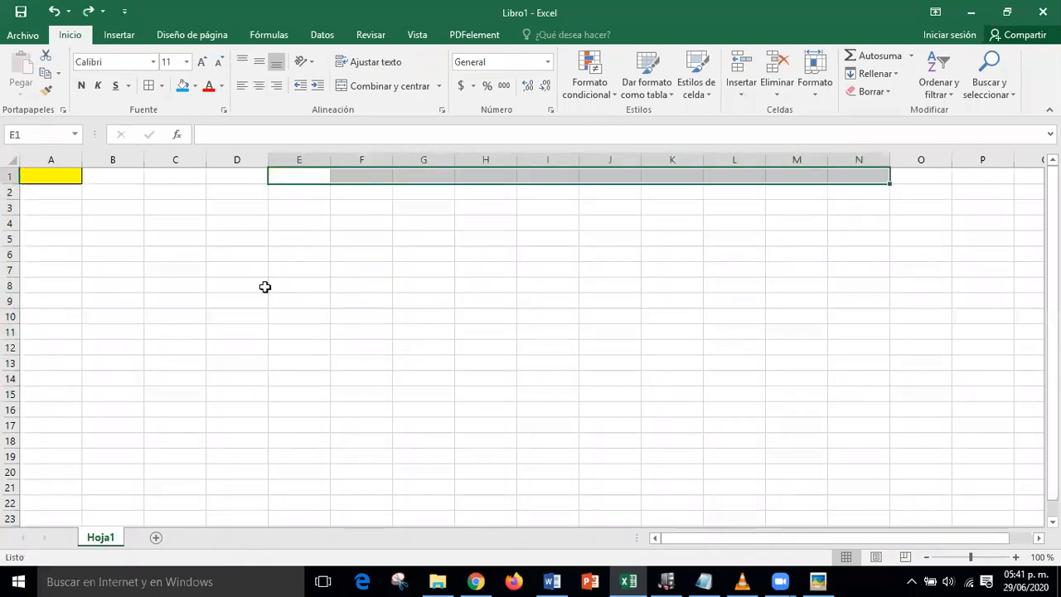
left_click(230, 275)
- Enter a person's first name in the yellow cell A1
left_click(58, 173)
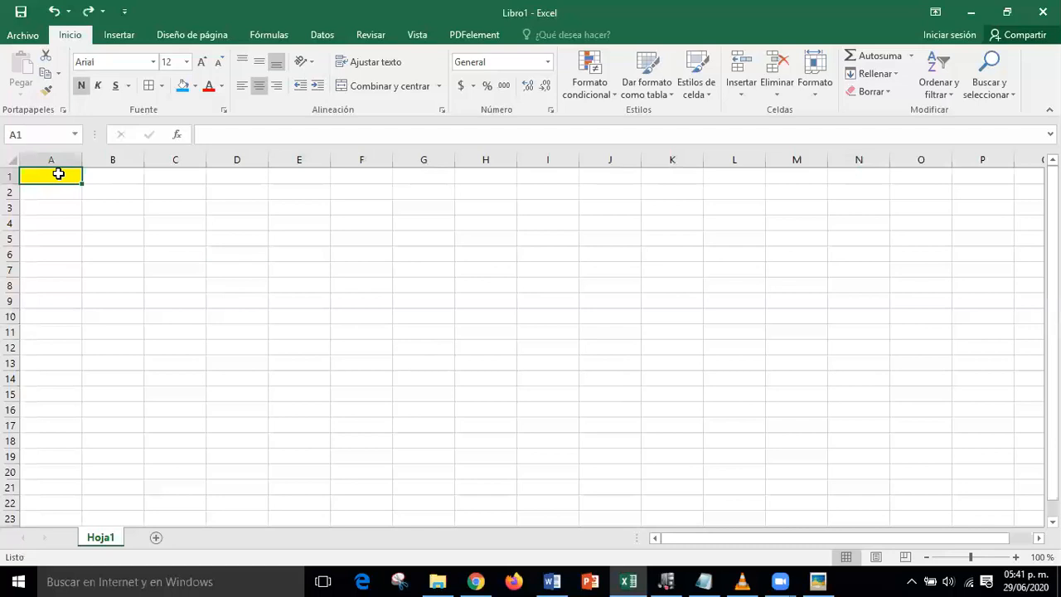
type("ED")
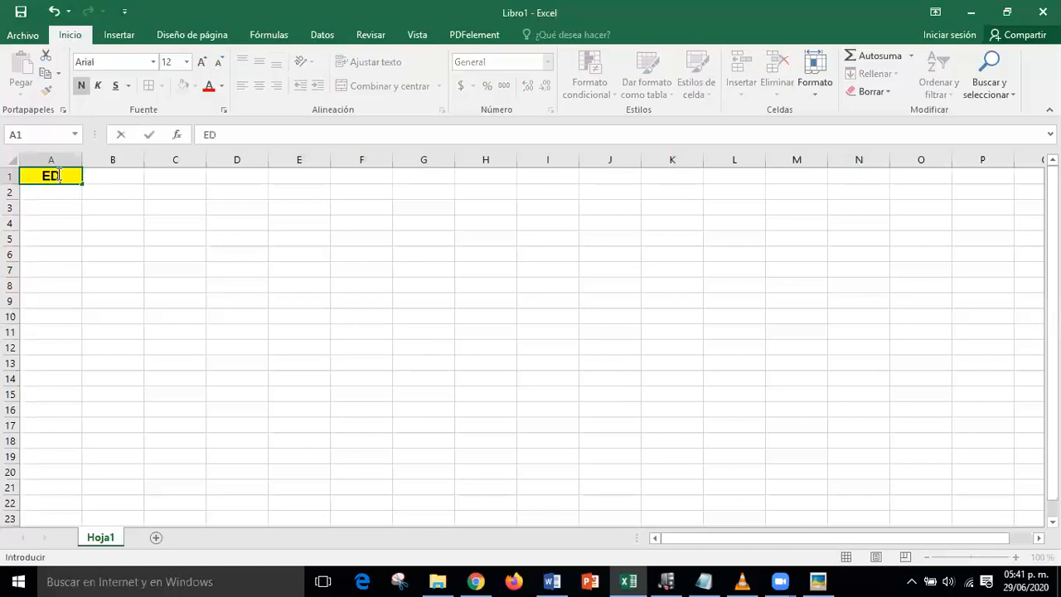
type("UARDO")
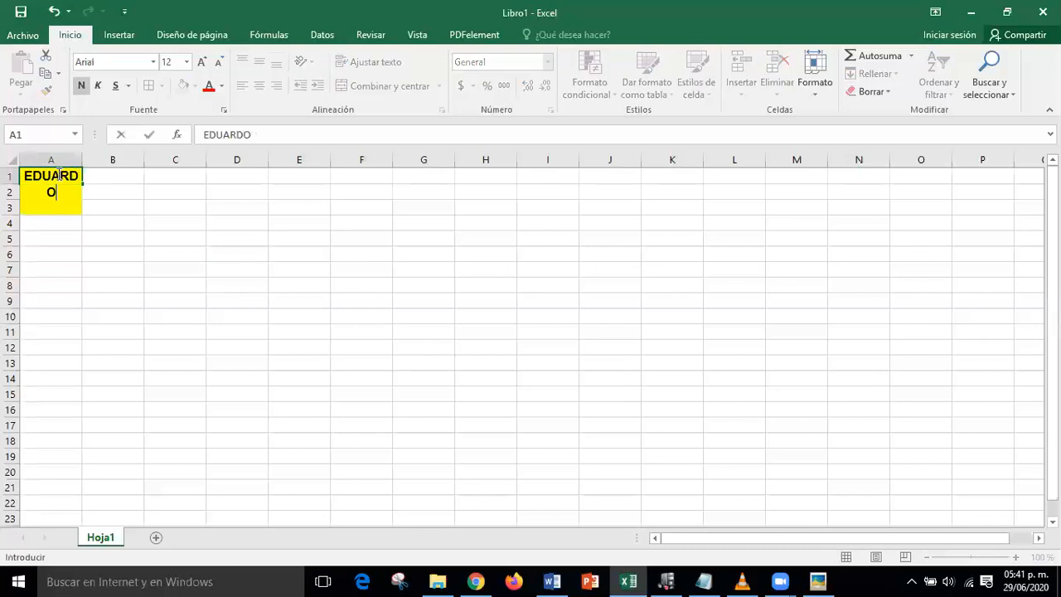
key("Return")
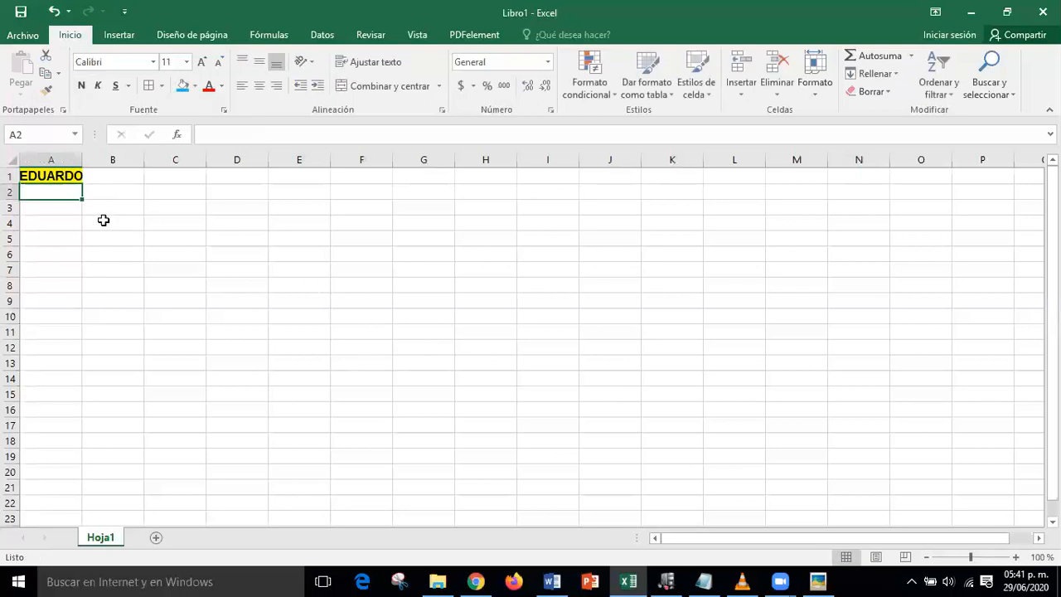
left_click(63, 177)
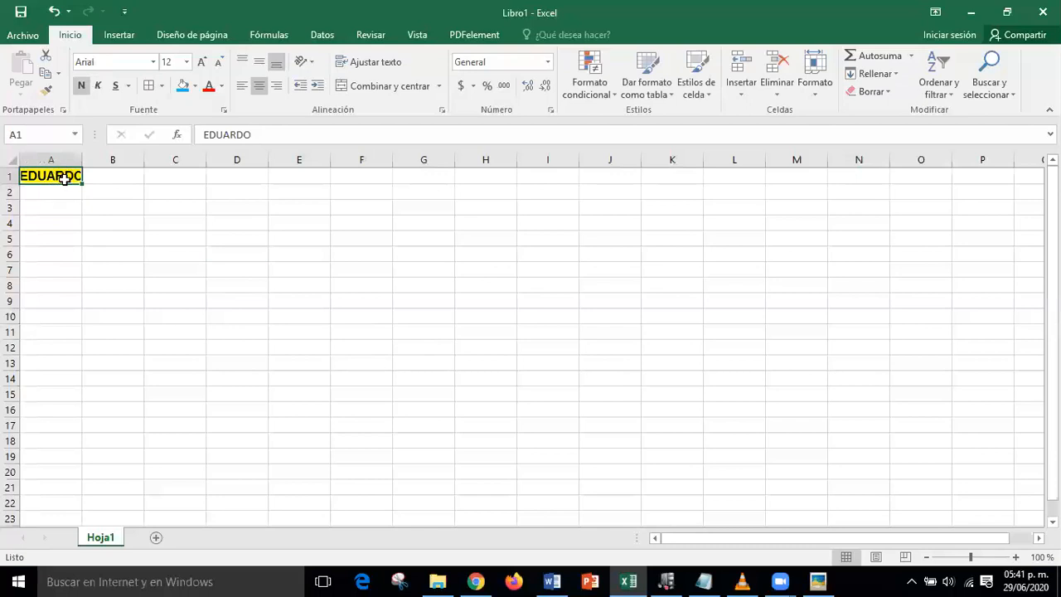
left_click(93, 301)
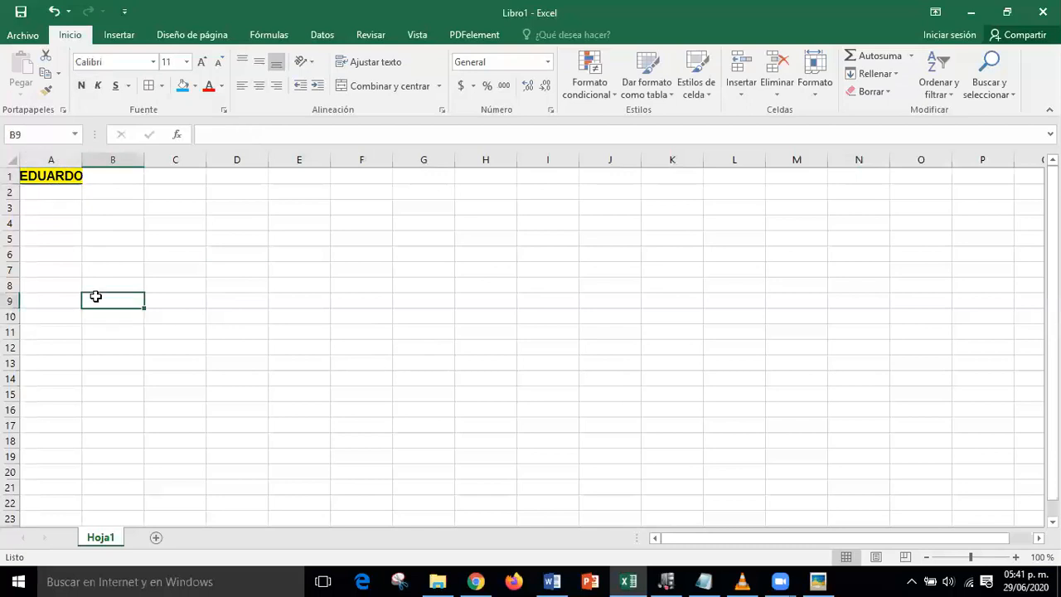
- Append the person's surname to the name in A1 via the formula bar
left_click(59, 177)
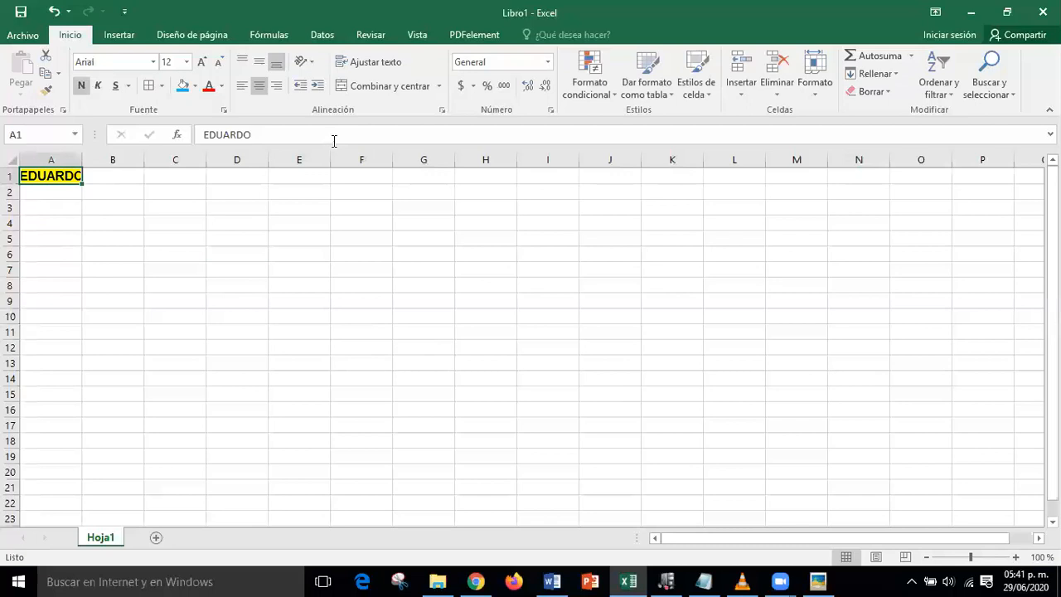
left_click(286, 136)
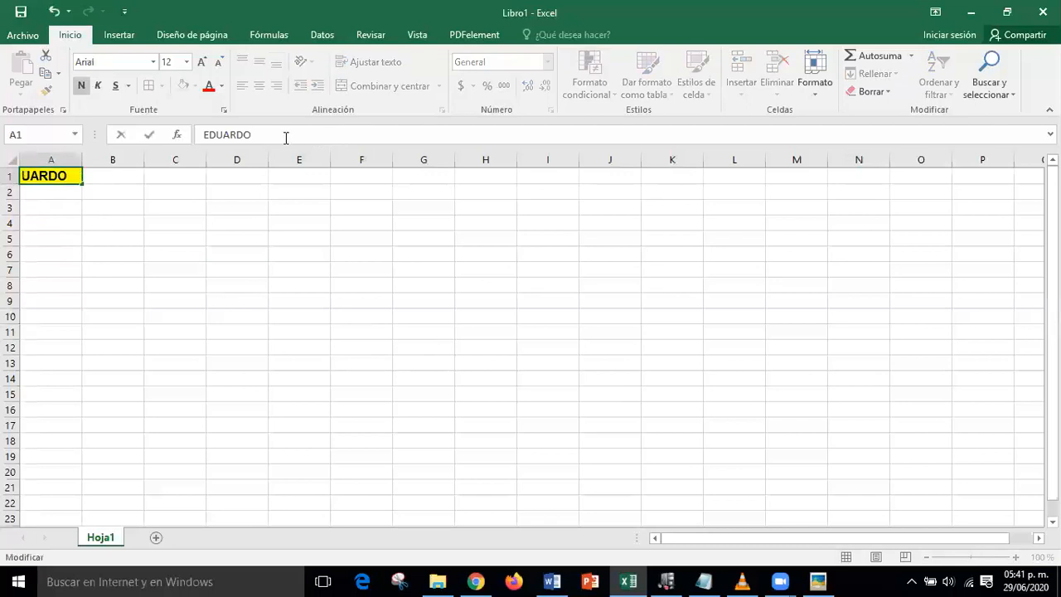
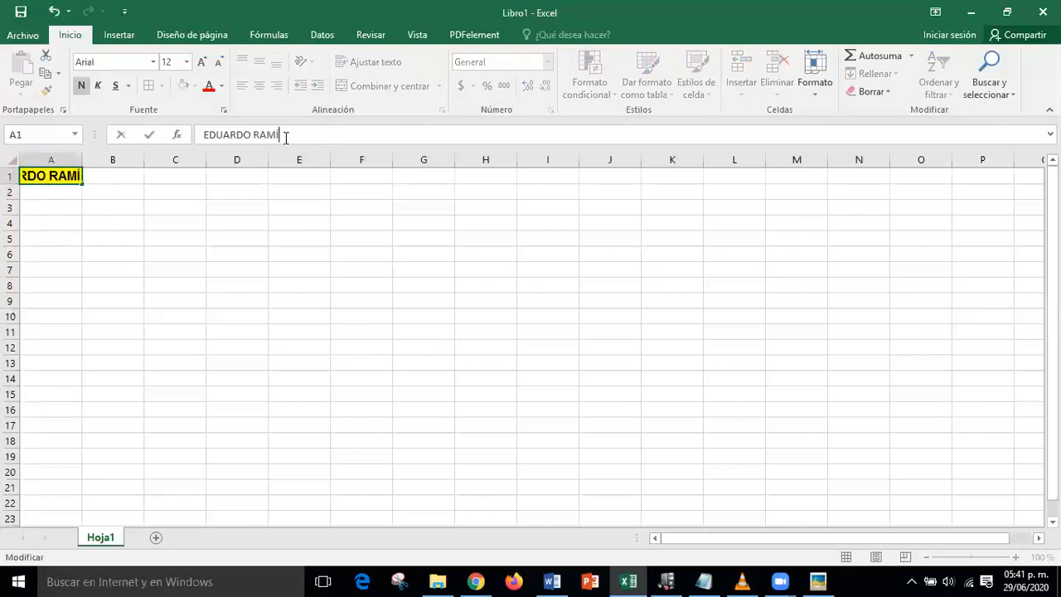
key("Return")
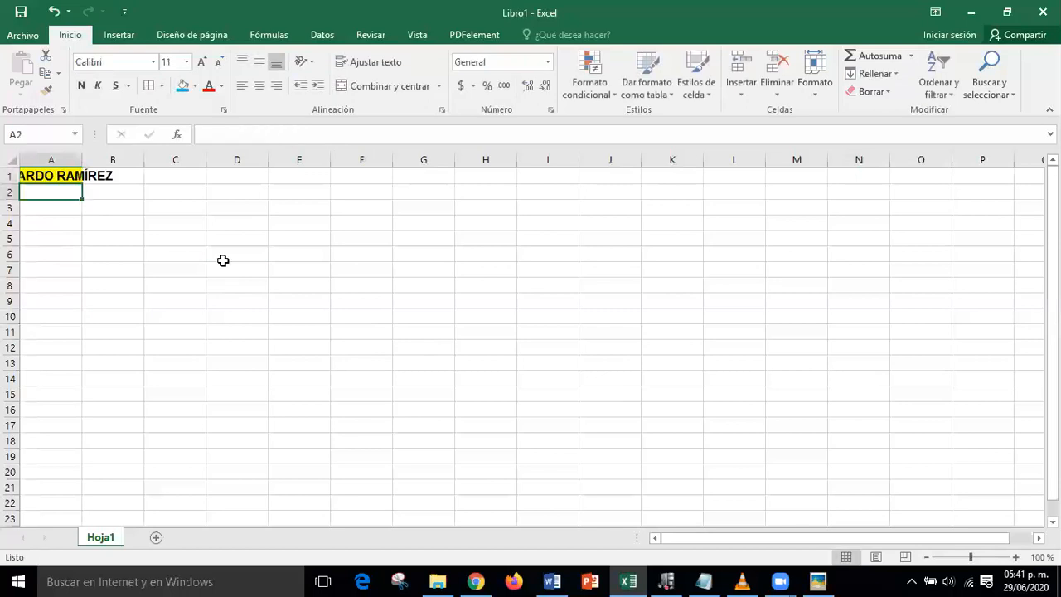
left_click(129, 241)
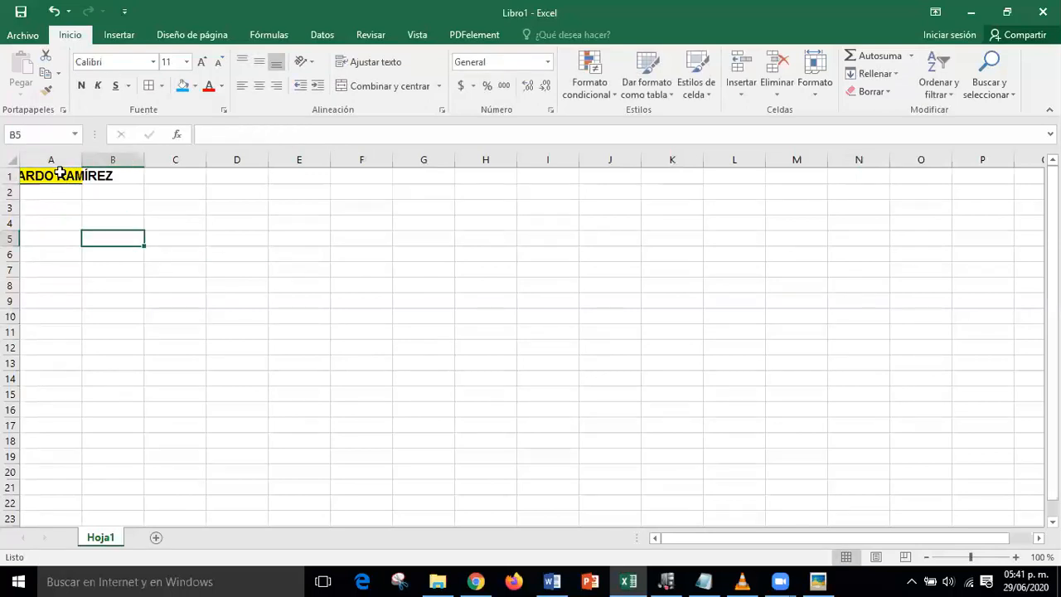
- Show that the full name spills across A1:B1 while B1 itself stays empty
left_click(61, 181)
left_click(137, 254)
left_click_drag(60, 180, 116, 176)
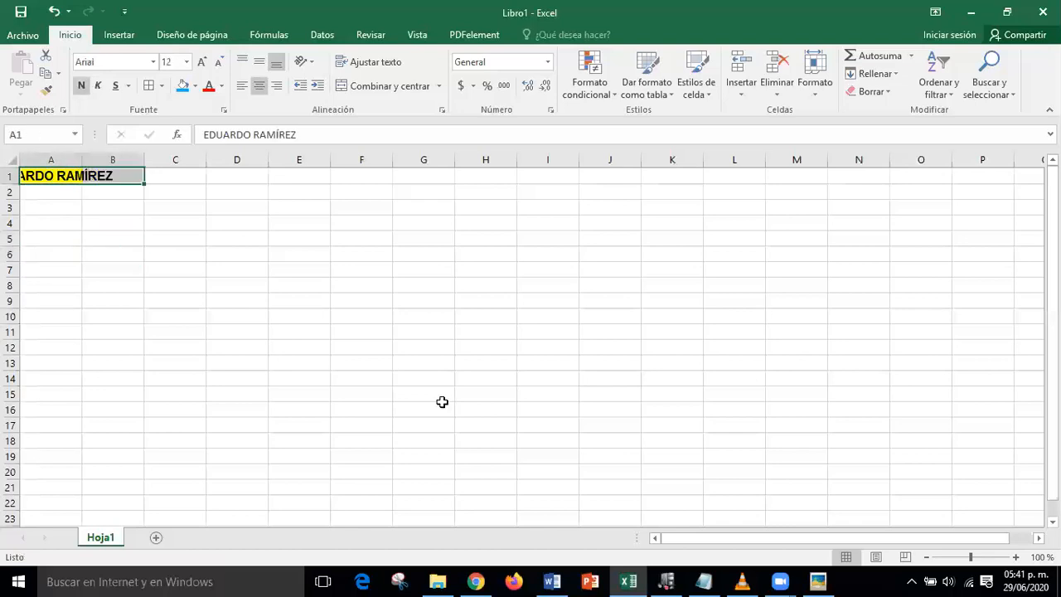
left_click(442, 402)
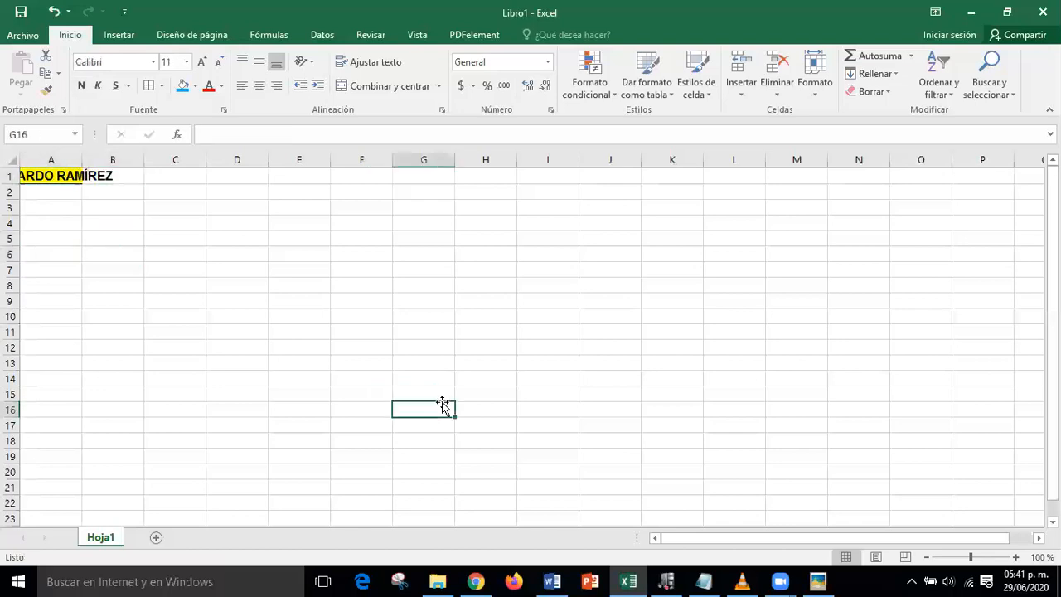
left_click(60, 177)
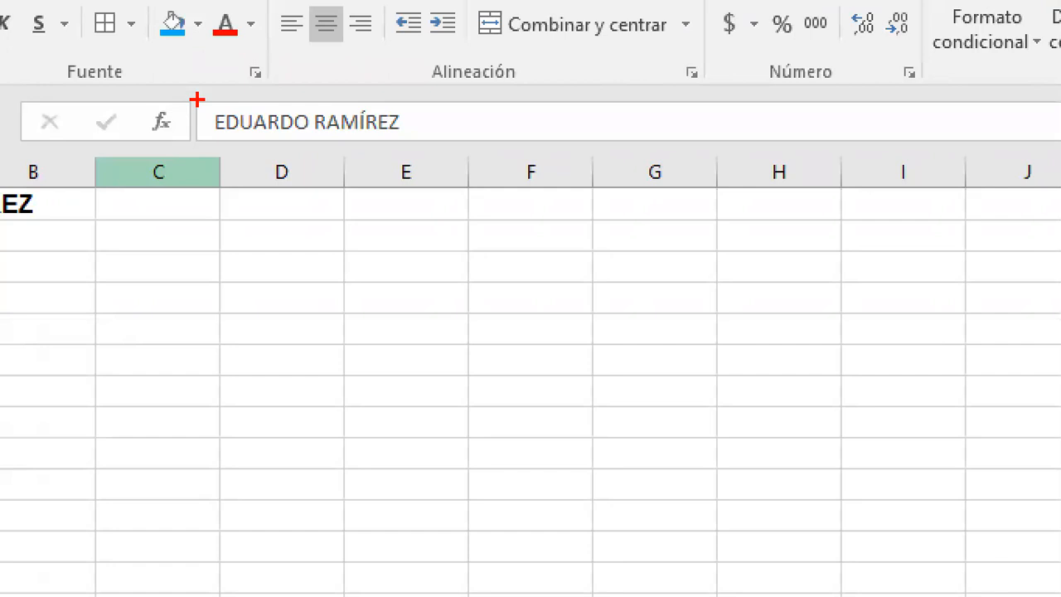
mouse_move(196, 107)
left_mouse_down()
mouse_move(419, 148)
mouse_move(616, 124)
left_mouse_up()
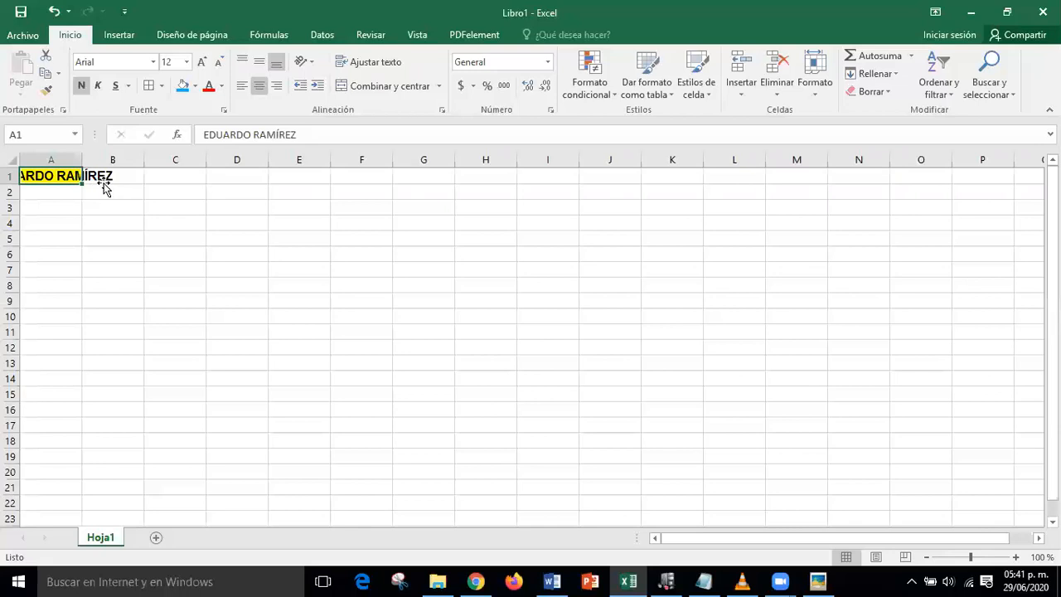
left_click(106, 177)
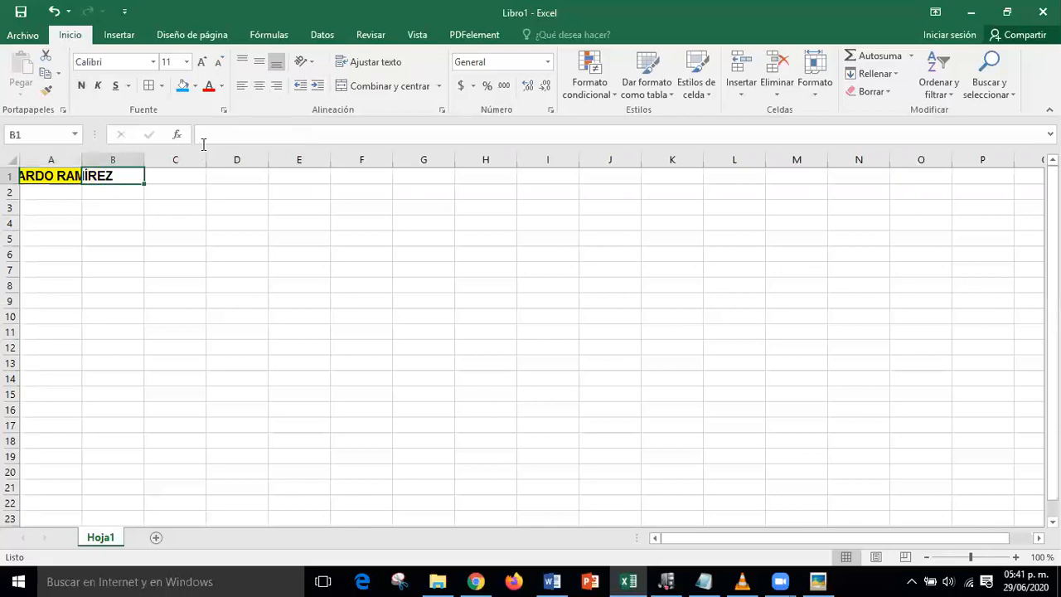
left_click(213, 133)
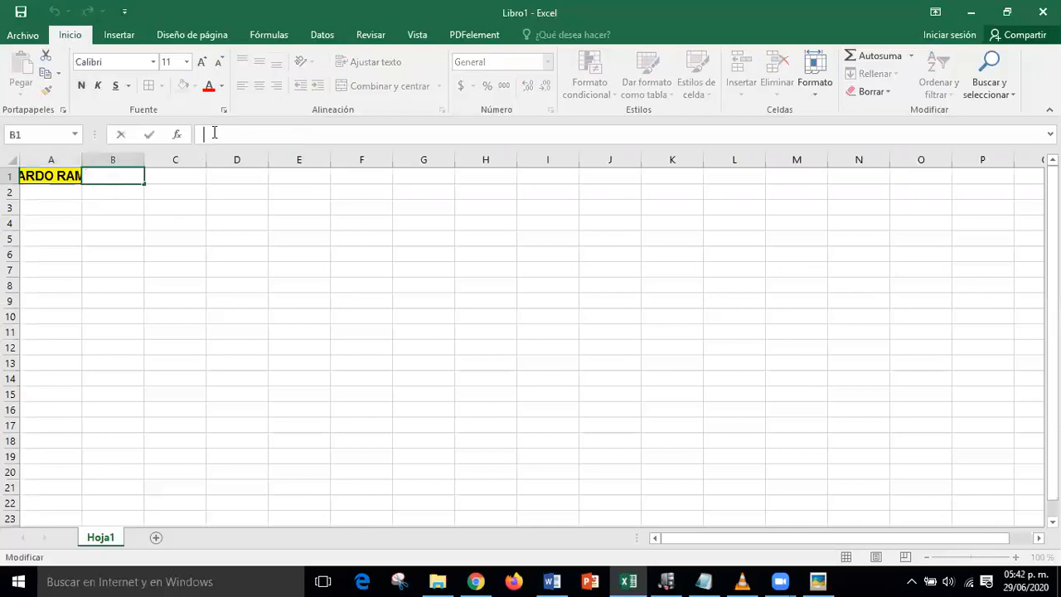
left_click(257, 311)
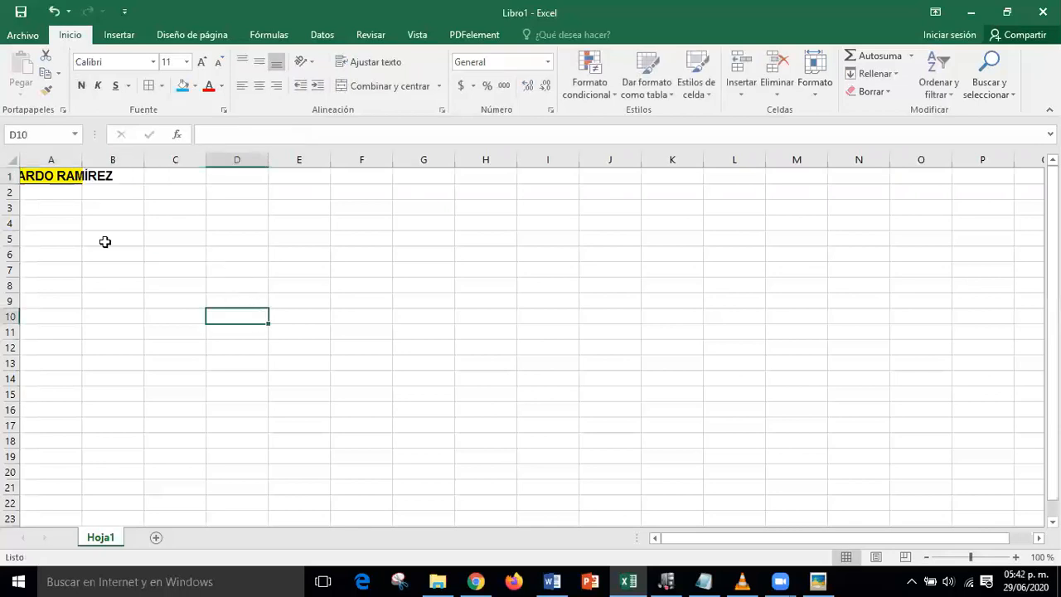
- Delete the surname from A1 in the formula bar, leaving only the first name
left_click(51, 175)
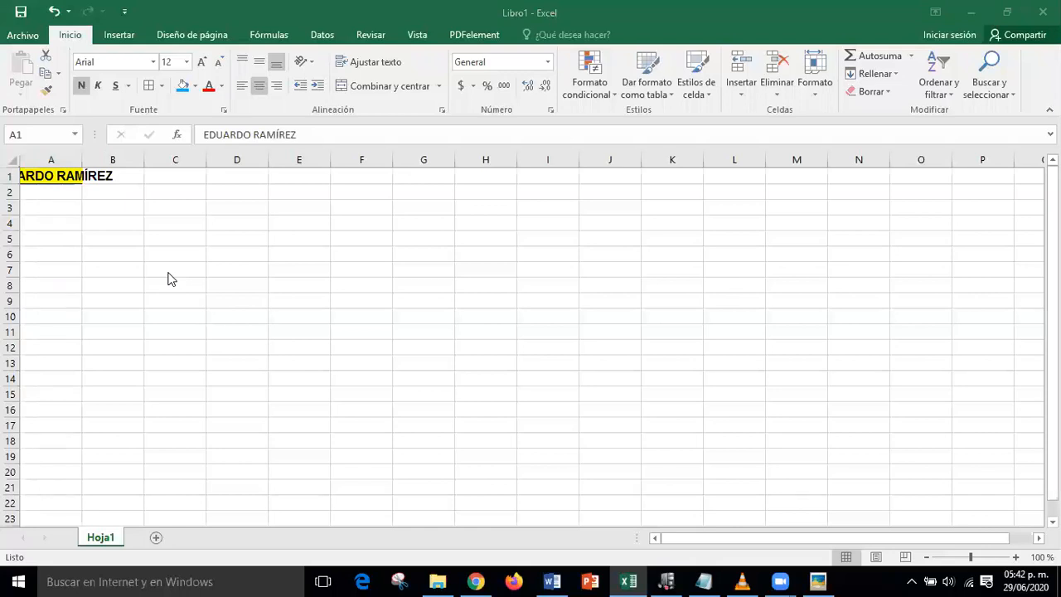
left_click(314, 136)
key("BackSpace")
key("BackSpace")
key("BackSpace")
key("BackSpace")
key("BackSpace")
key("BackSpace")
key("BackSpace")
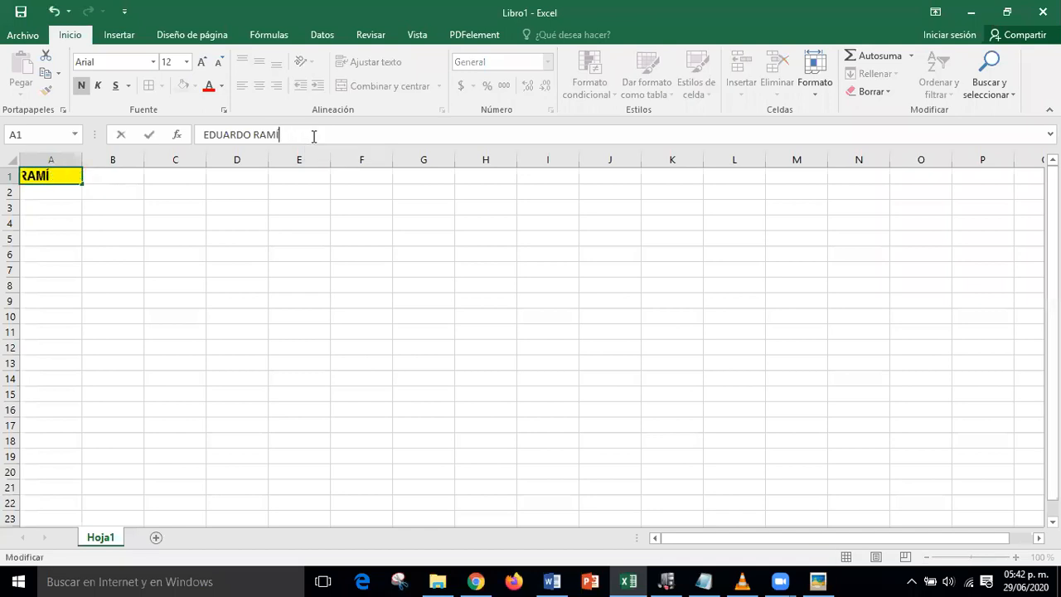
left_click(282, 349)
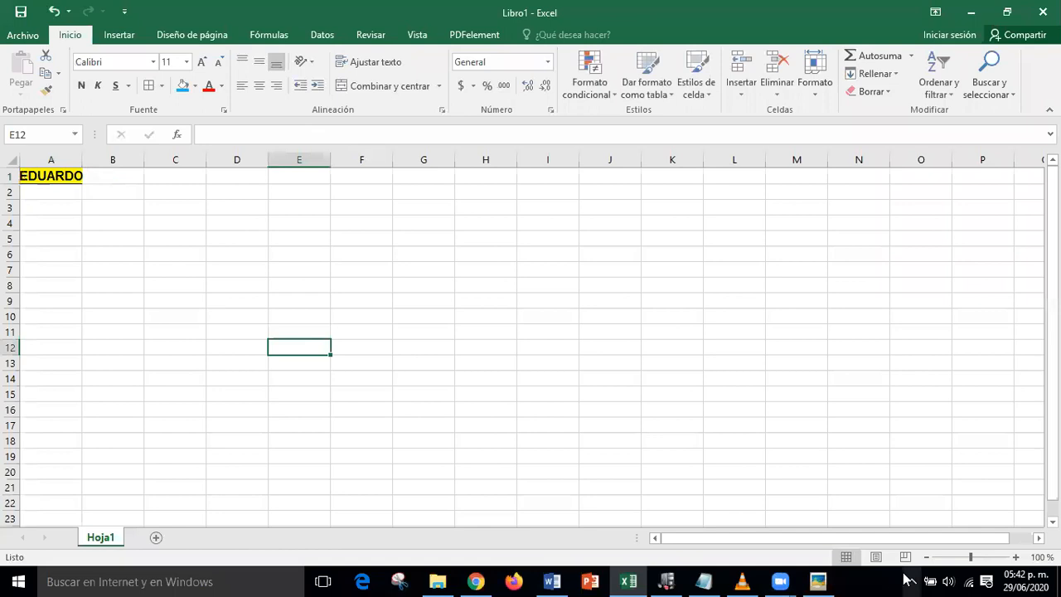
- Briefly show the pointer-shapes reference picture, then hide it and reselect A1
left_click(817, 581)
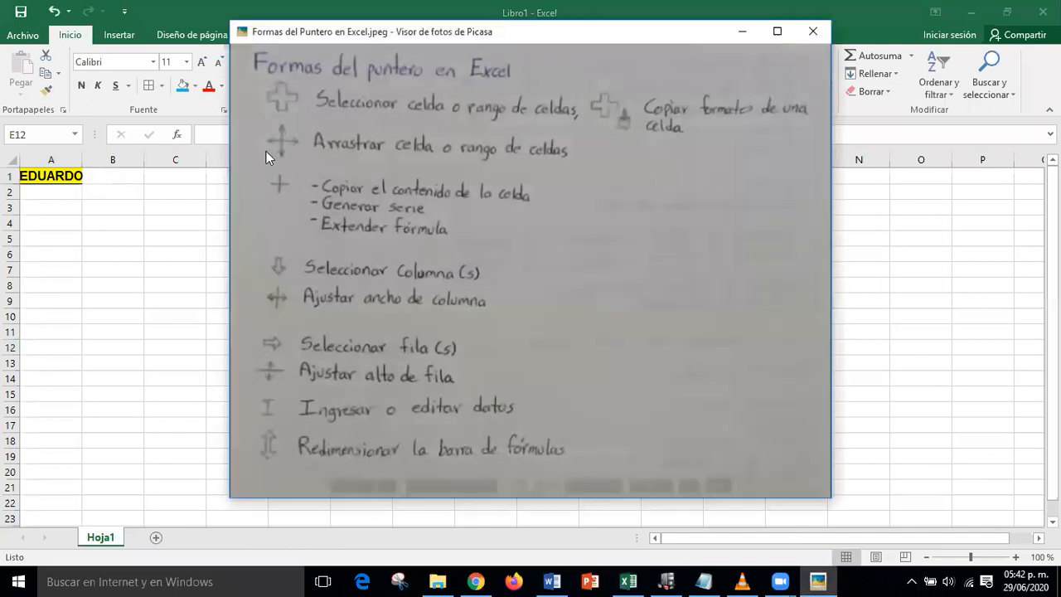
left_click(742, 31)
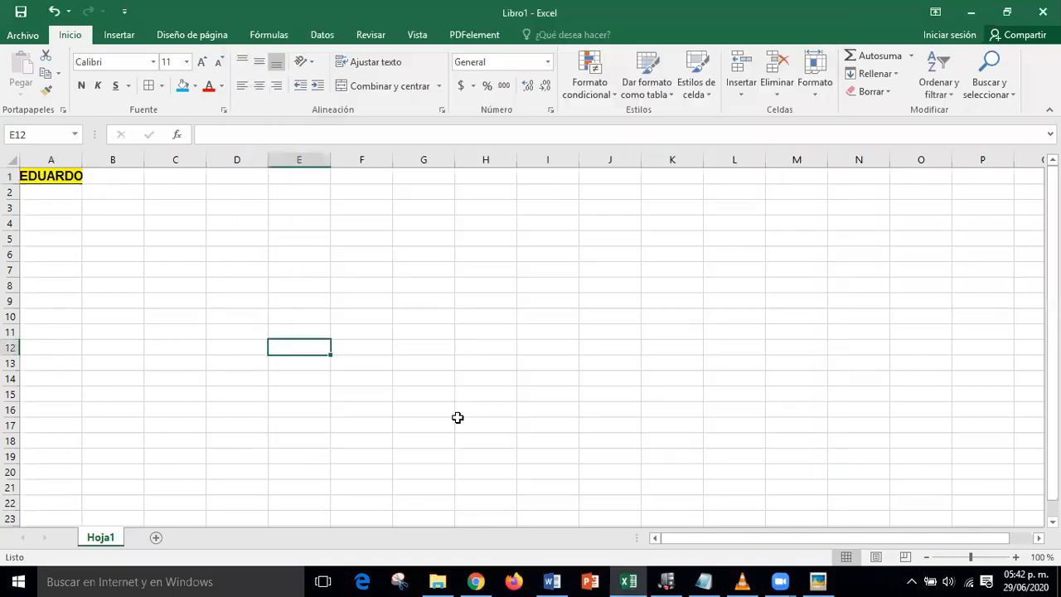
left_click(60, 174)
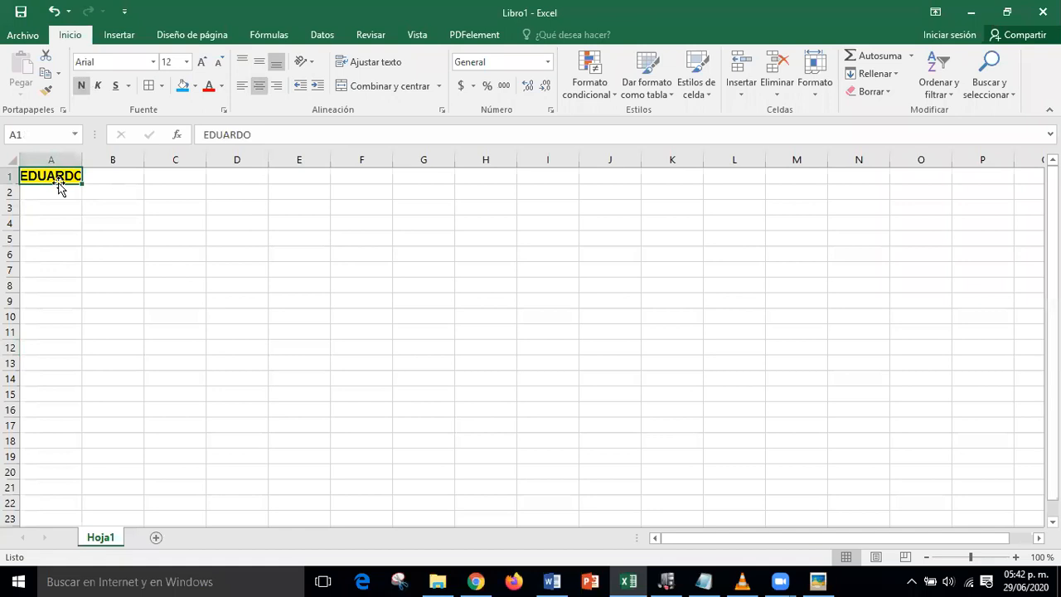
- Drag the name from A1 to F8 and back to A1 by its border
left_click_drag(60, 187, 367, 280)
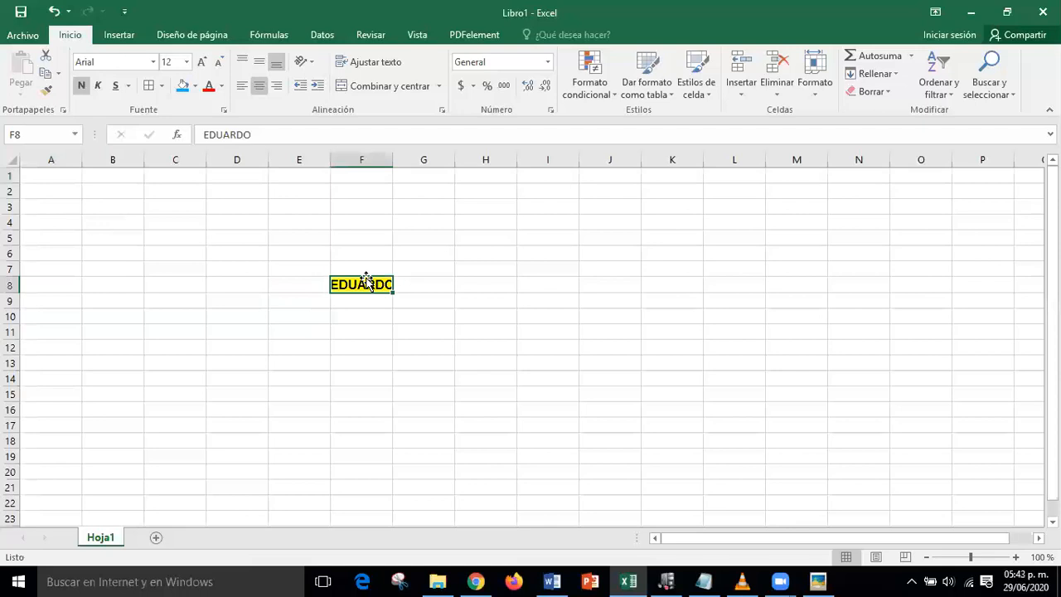
left_click_drag(366, 281, 50, 174)
left_click(379, 377)
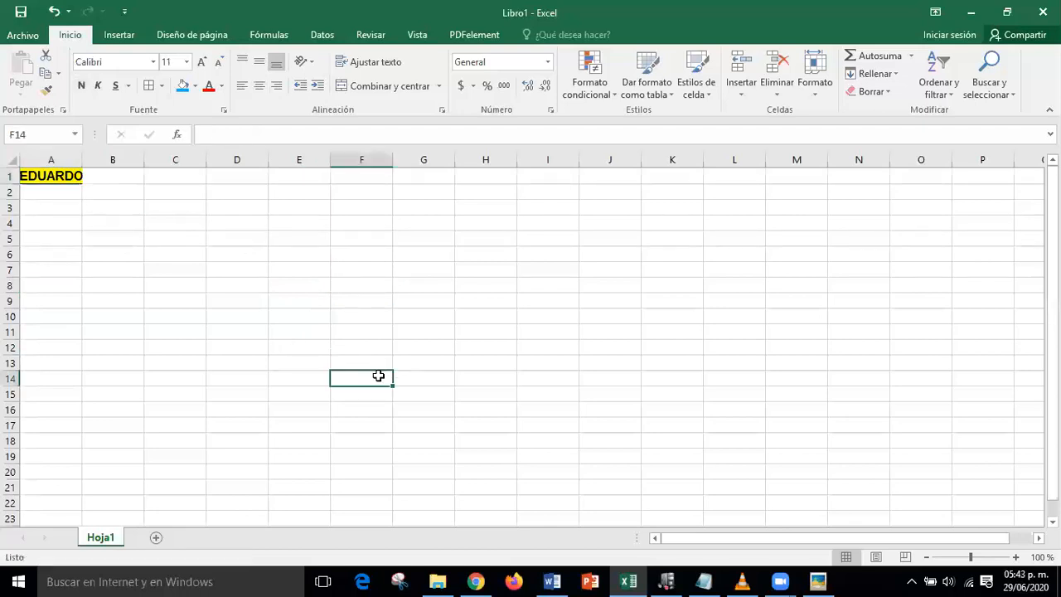
- Delete the name from A1, keeping the cell's yellow fill
left_click(63, 175)
key("Delete")
left_click(153, 347)
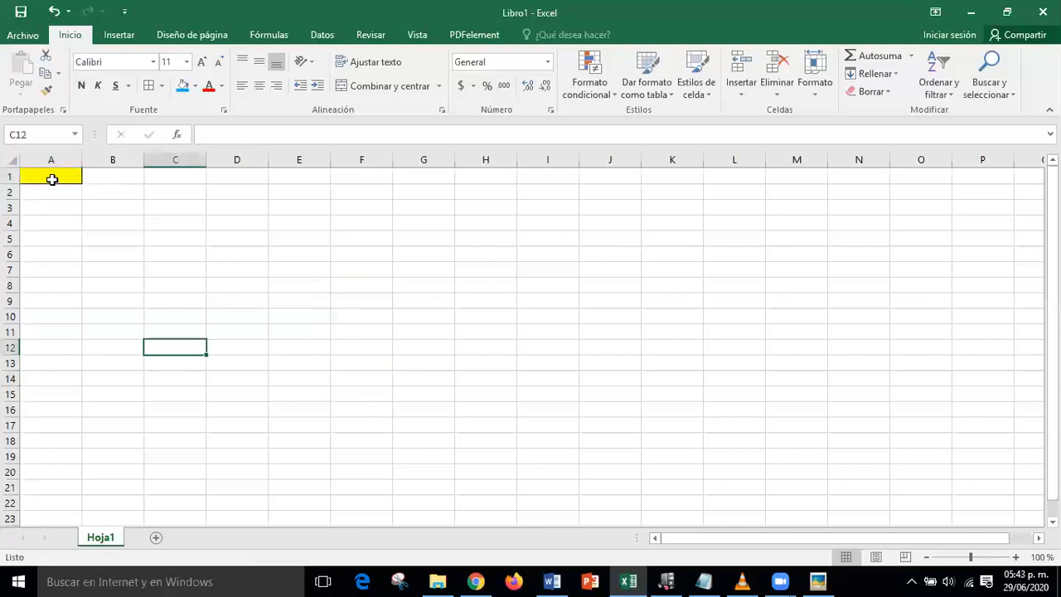
- Copy A1's yellow formatting onto C1:H1 with Copiar formato
left_click(52, 179)
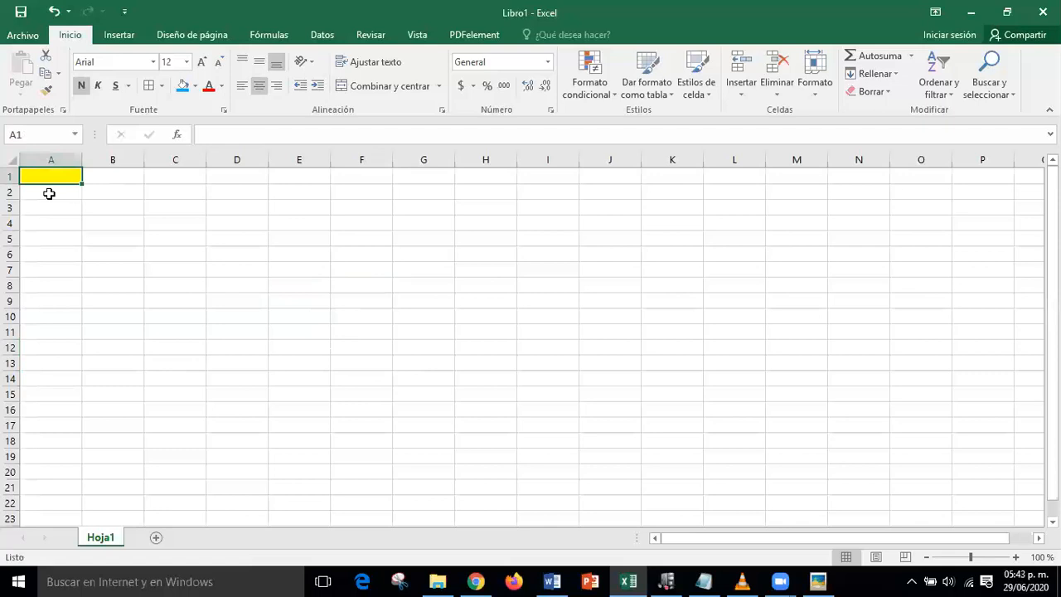
left_click(46, 89)
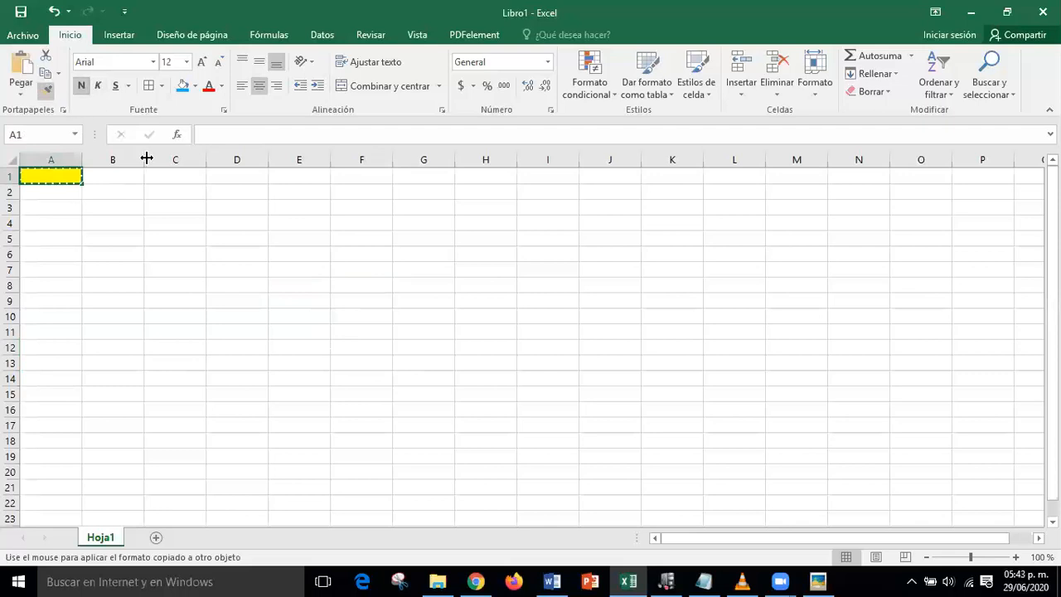
left_click_drag(176, 173, 480, 177)
left_click(473, 314)
- Apply Todos los bordes to every cell of C2:H11
mouse_move(158, 190)
left_mouse_down()
mouse_move(408, 233)
mouse_move(486, 333)
left_mouse_up()
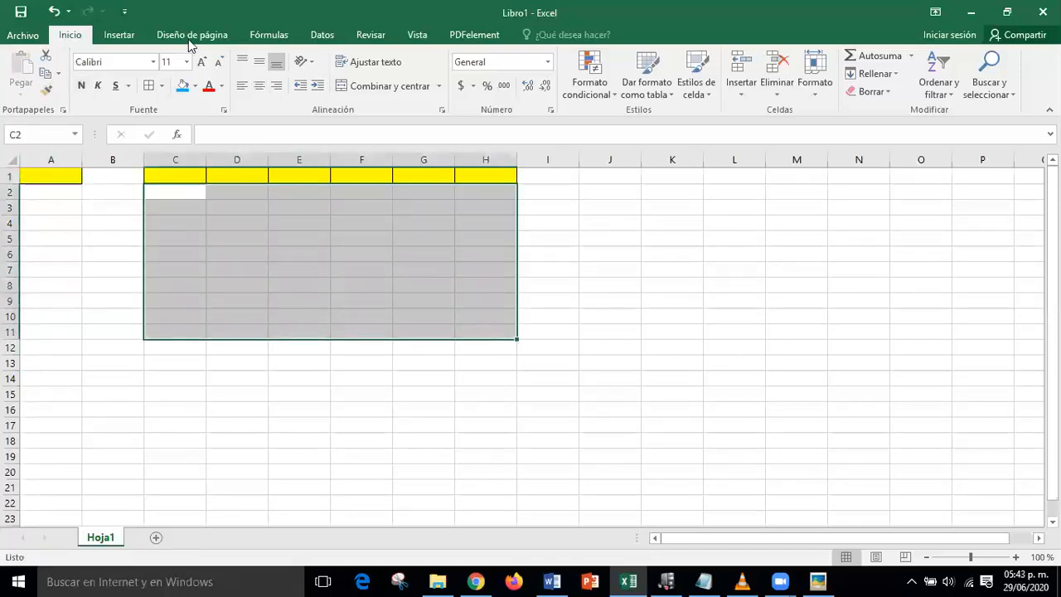
left_click(149, 86)
left_click(415, 429)
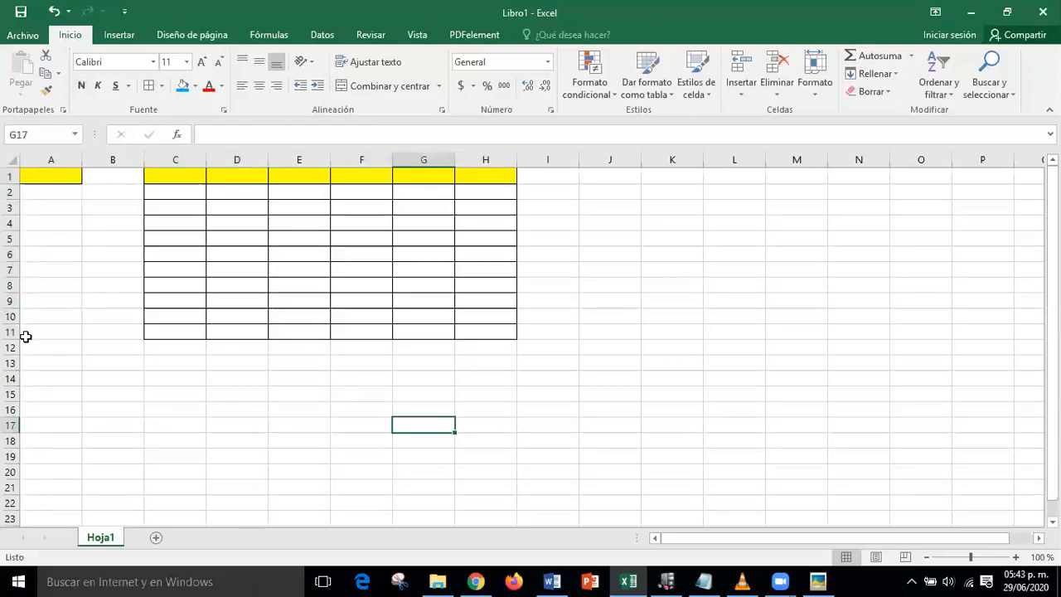
left_click(37, 176)
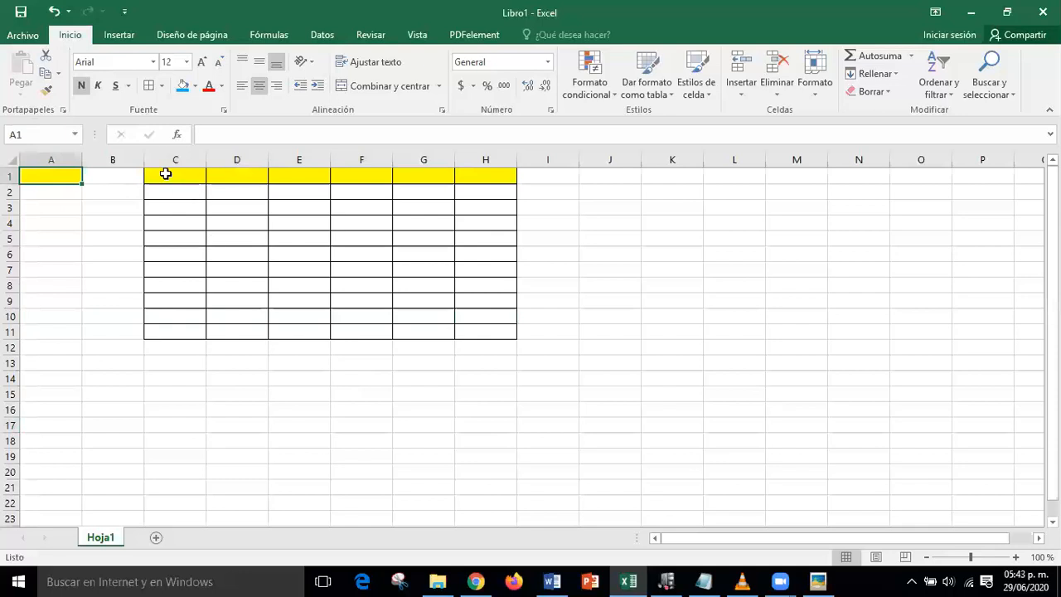
- Drag the bordered table from C1:H11 to D1:I11 and bring up the pointer-shapes image
left_click_drag(172, 178, 473, 339)
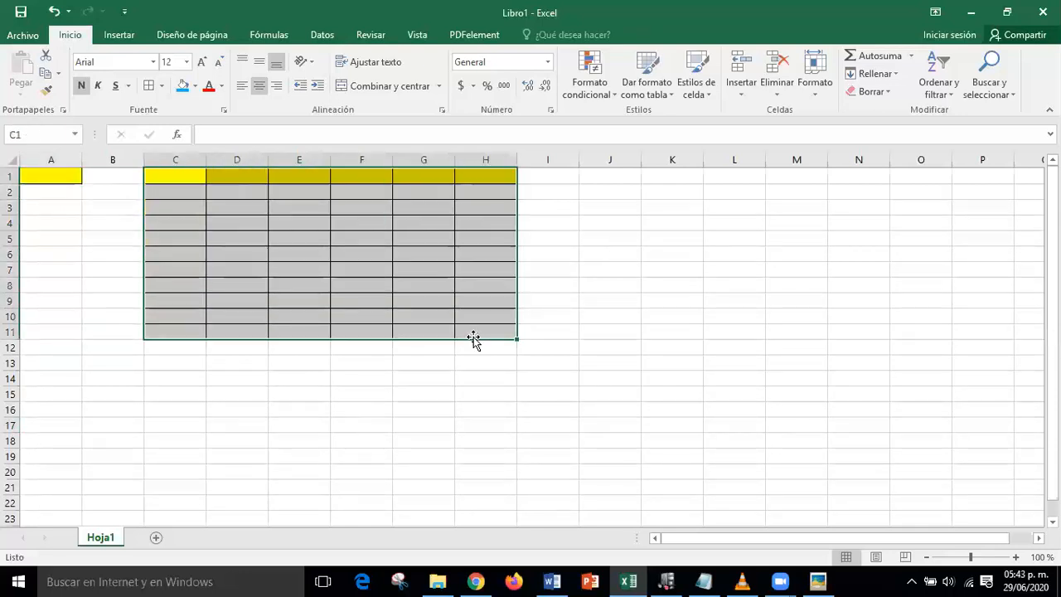
left_click_drag(370, 343, 464, 408)
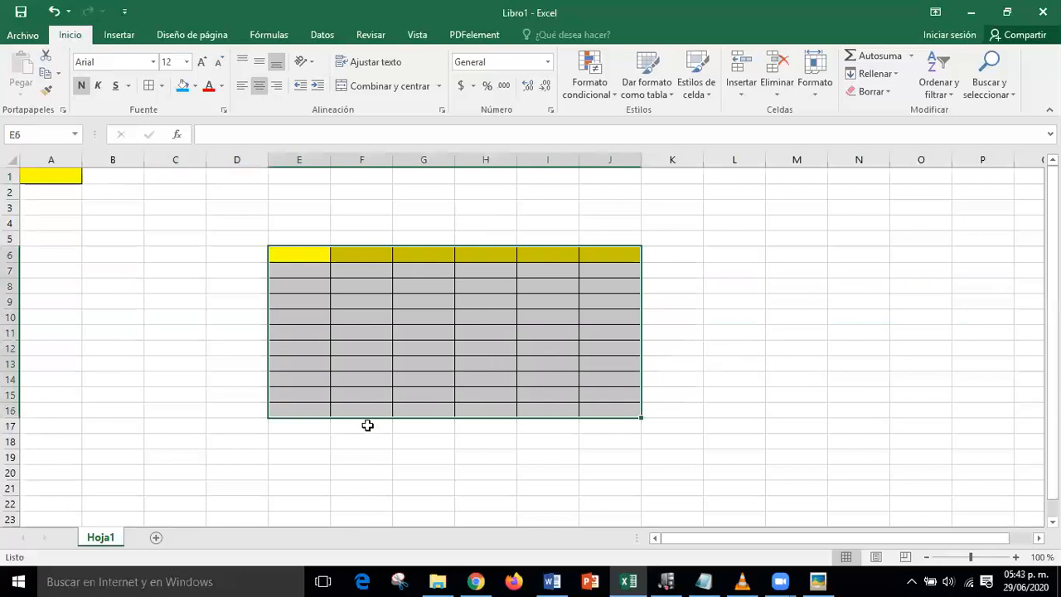
left_click_drag(367, 418, 311, 314)
left_click(824, 339)
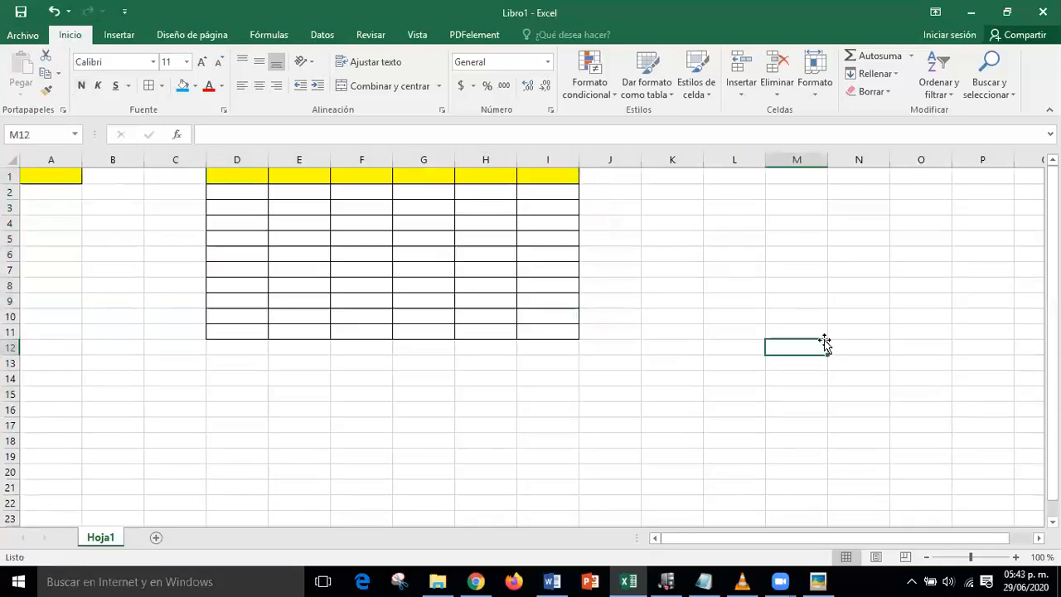
left_click(818, 582)
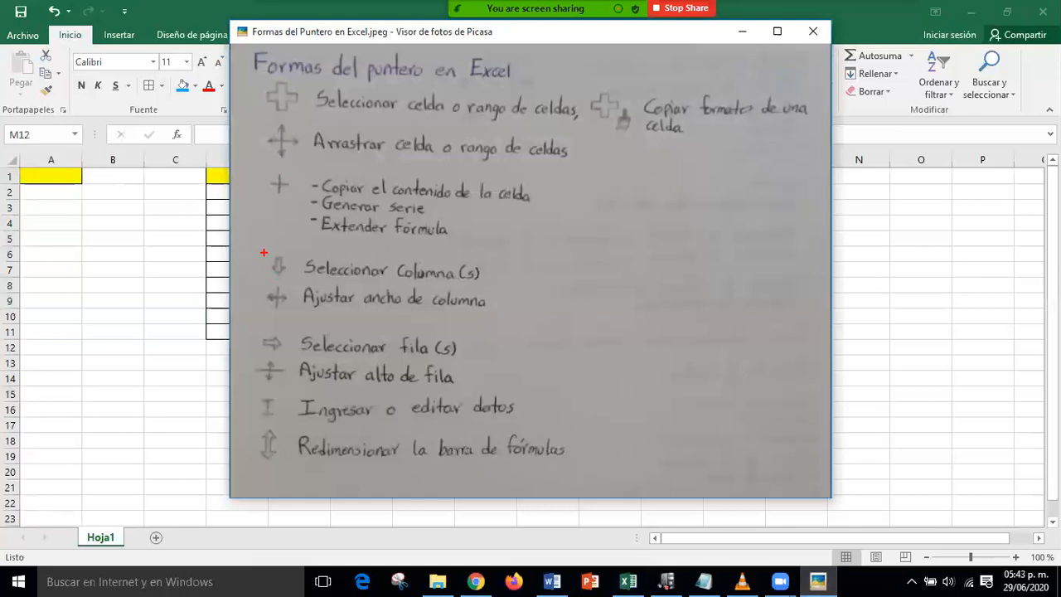
- Box the 'Seleccionar Columna (s)' entry, arrow its icon, then minimize Picasa
mouse_move(262, 250)
left_mouse_down()
mouse_move(284, 269)
mouse_move(389, 292)
mouse_move(514, 287)
left_mouse_up()
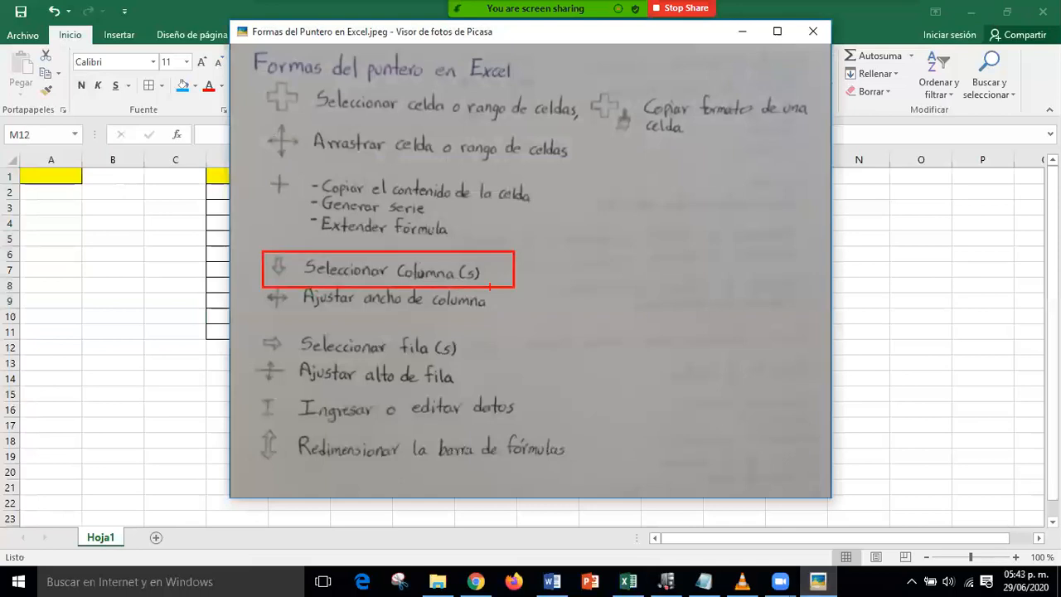
left_click_drag(280, 273, 242, 318)
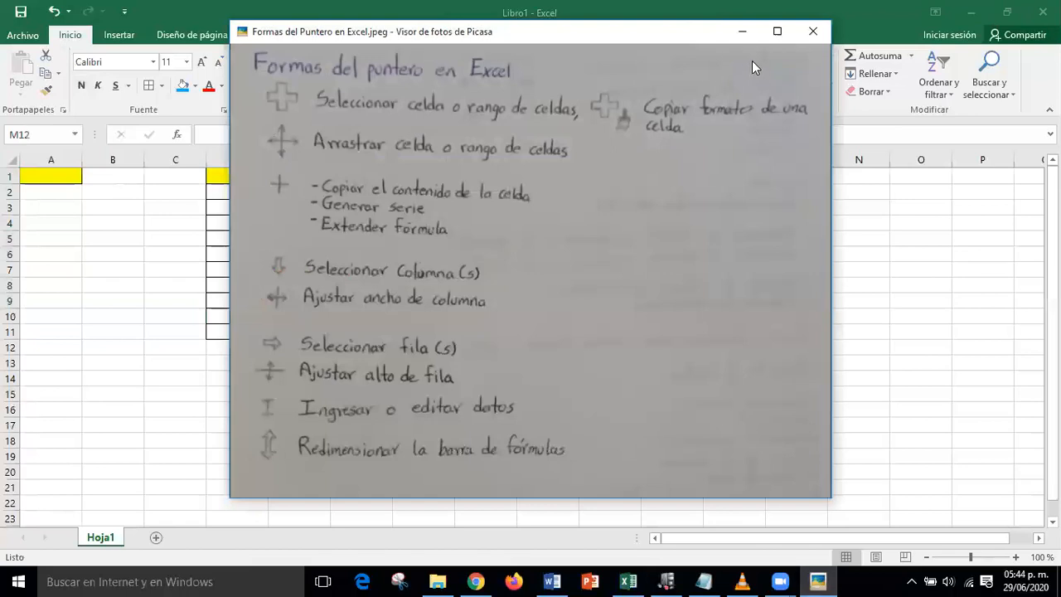
left_click(743, 35)
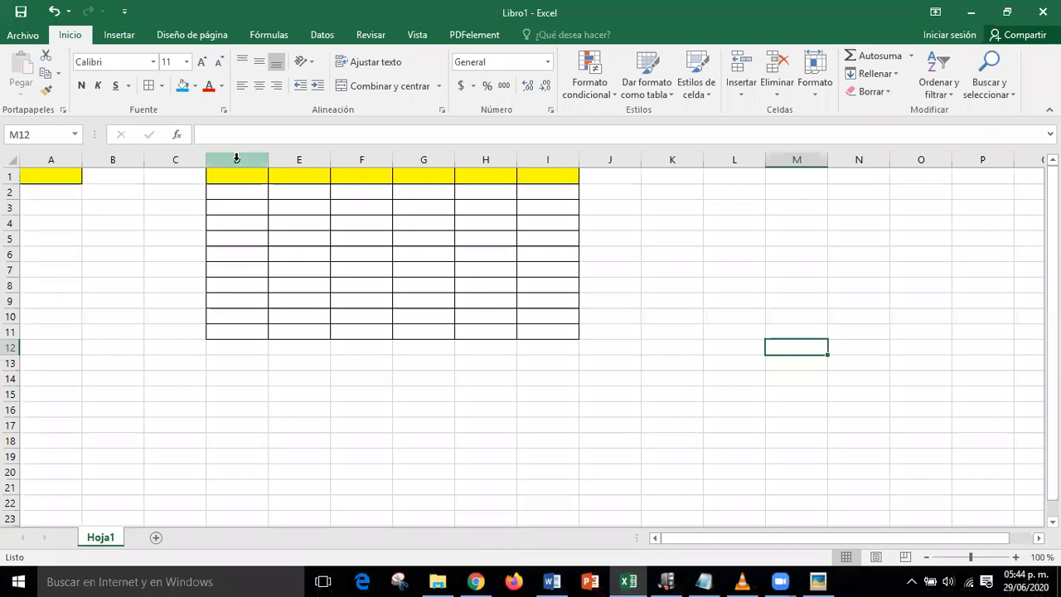
left_click(236, 158)
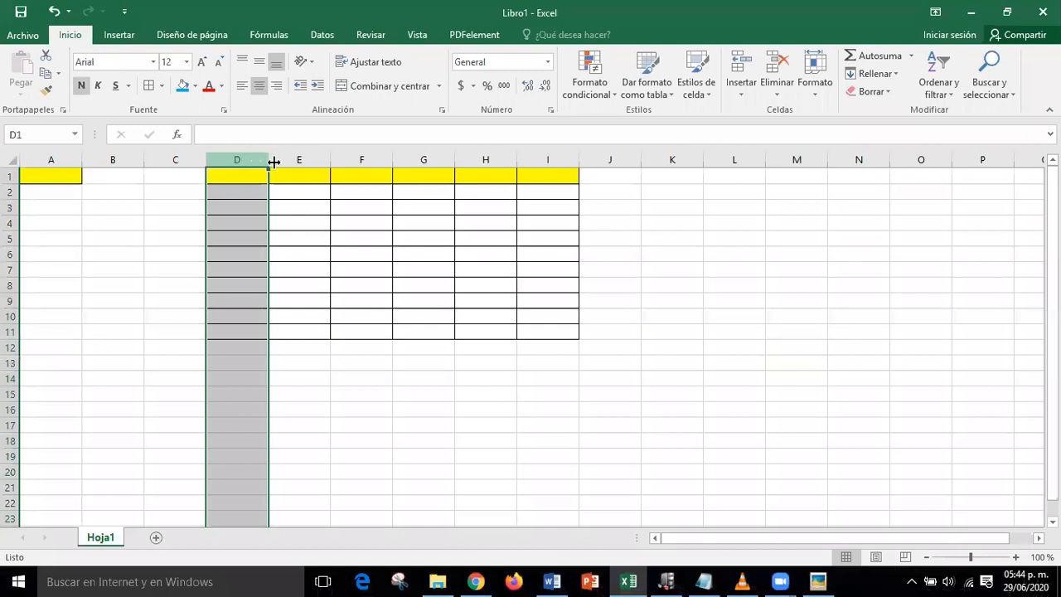
left_click(301, 163)
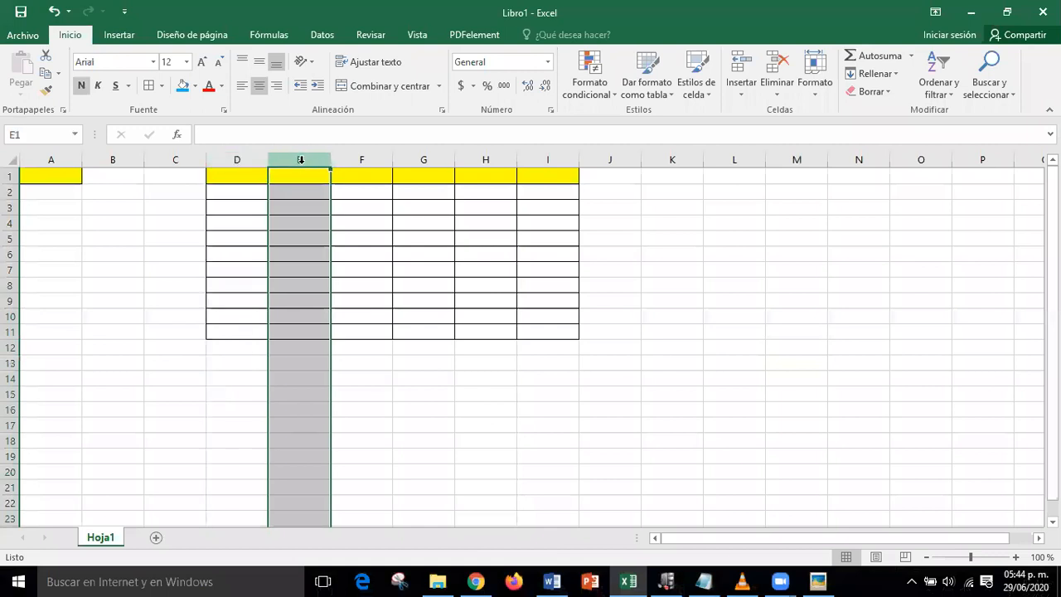
left_click(239, 161)
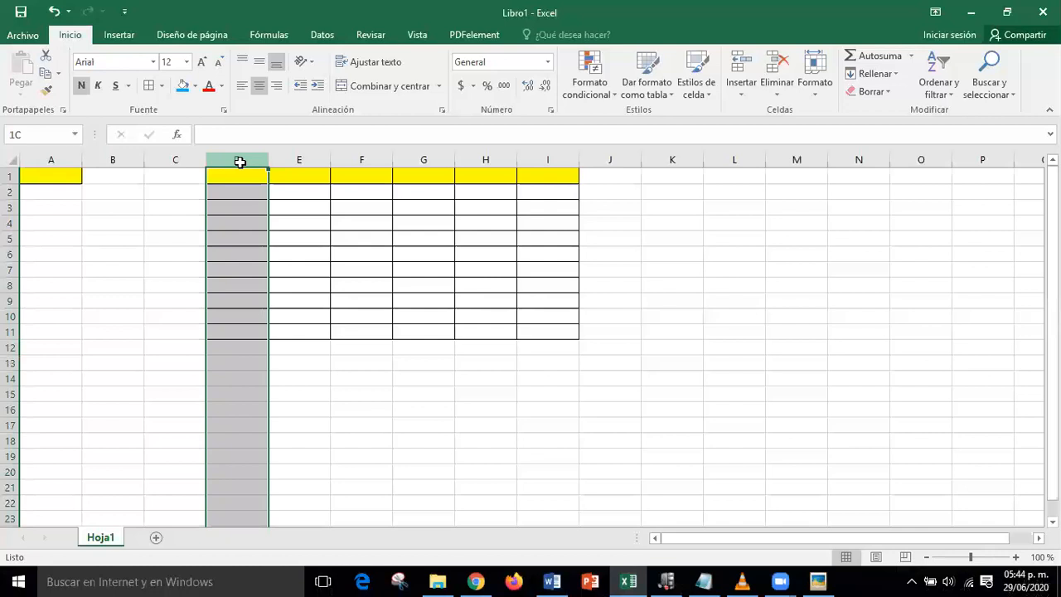
left_click_drag(239, 162, 575, 199)
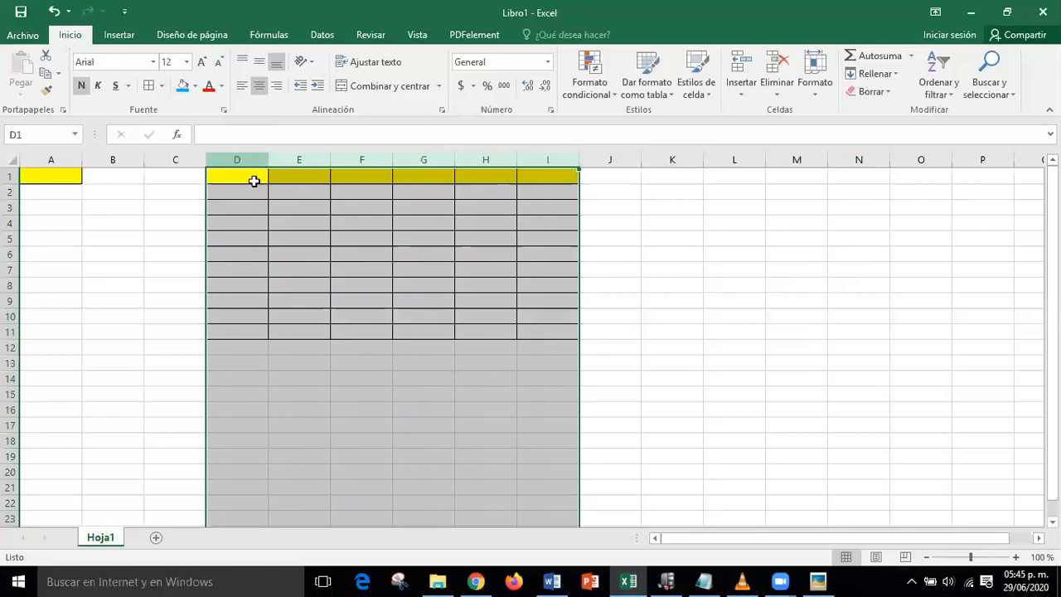
left_click(791, 287)
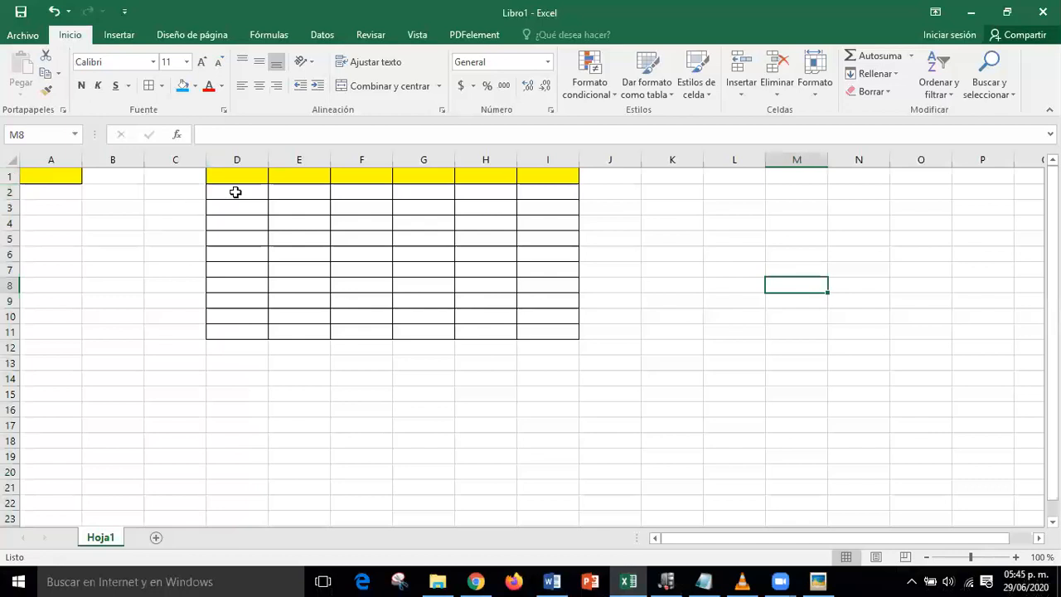
- Select D2:D11, then rows 2 through 11, and show the pointer-shapes image
left_click_drag(236, 192, 263, 324)
left_click(441, 375)
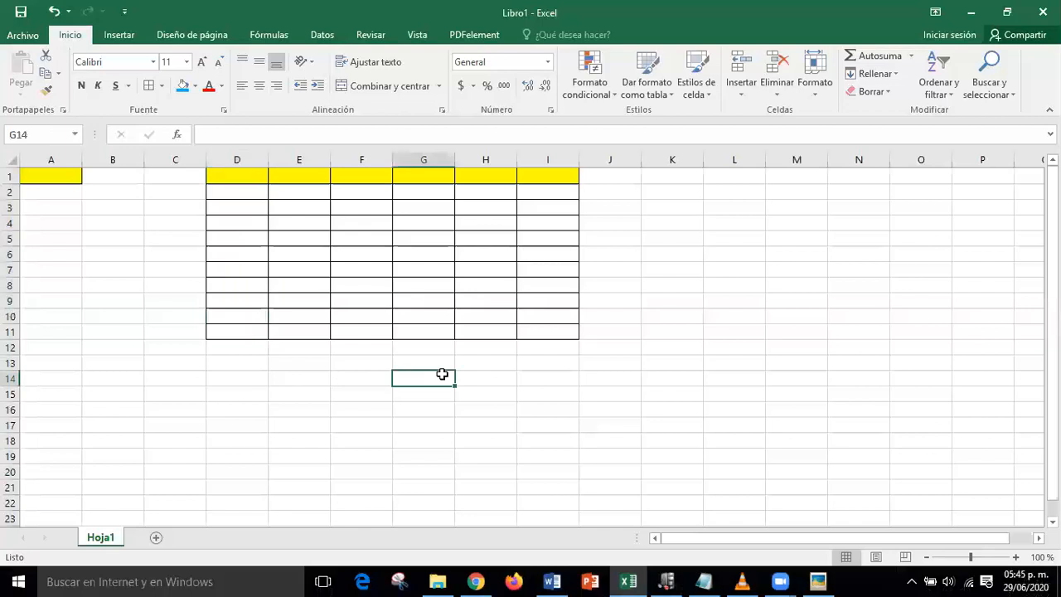
left_click(11, 191)
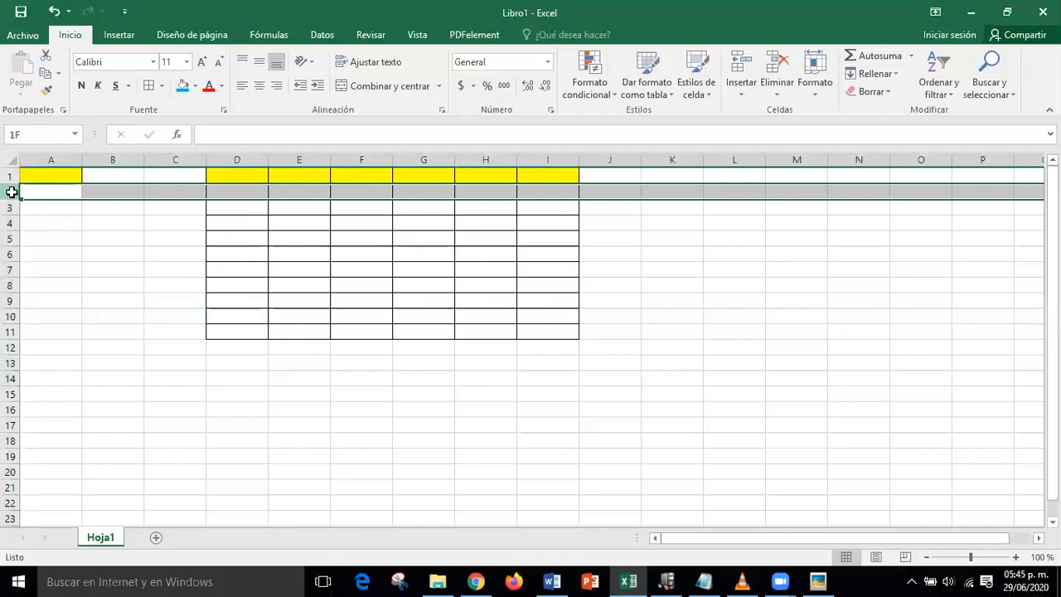
left_click_drag(12, 191, 12, 331)
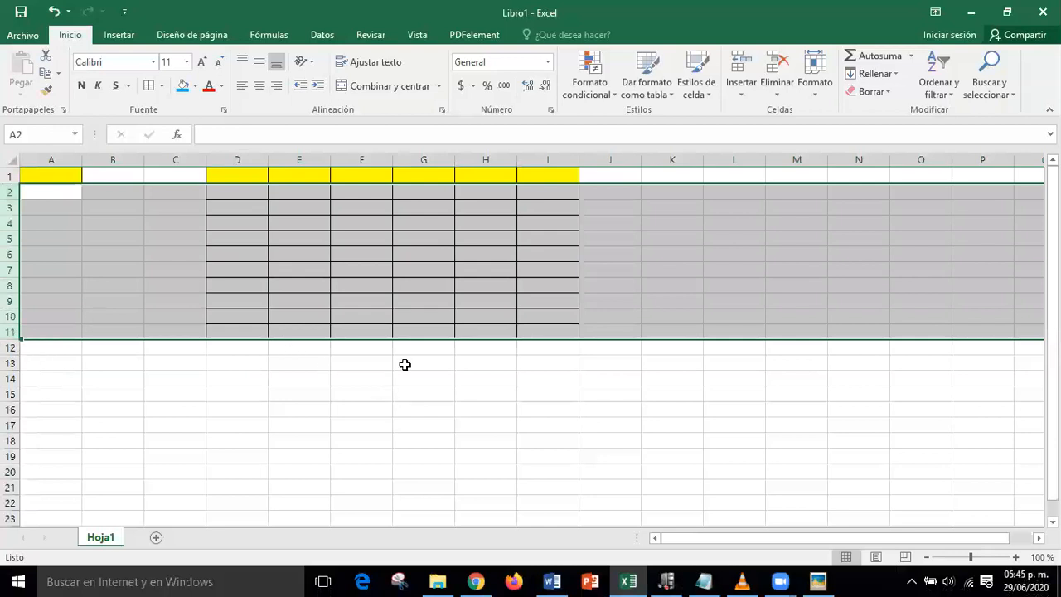
left_click(819, 581)
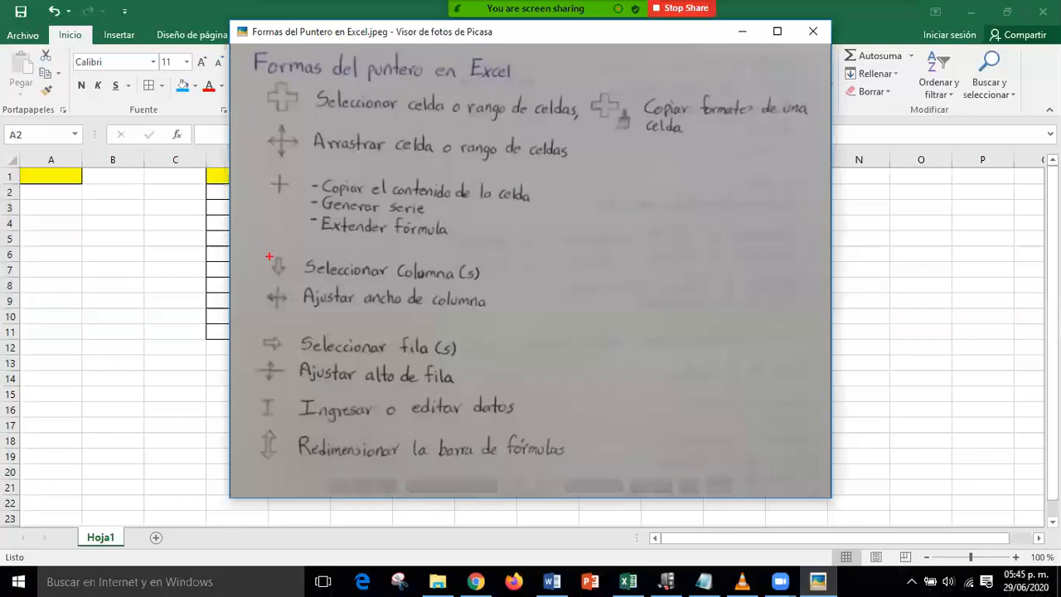
mouse_move(262, 249)
left_mouse_down()
mouse_move(282, 273)
mouse_move(501, 289)
left_mouse_up()
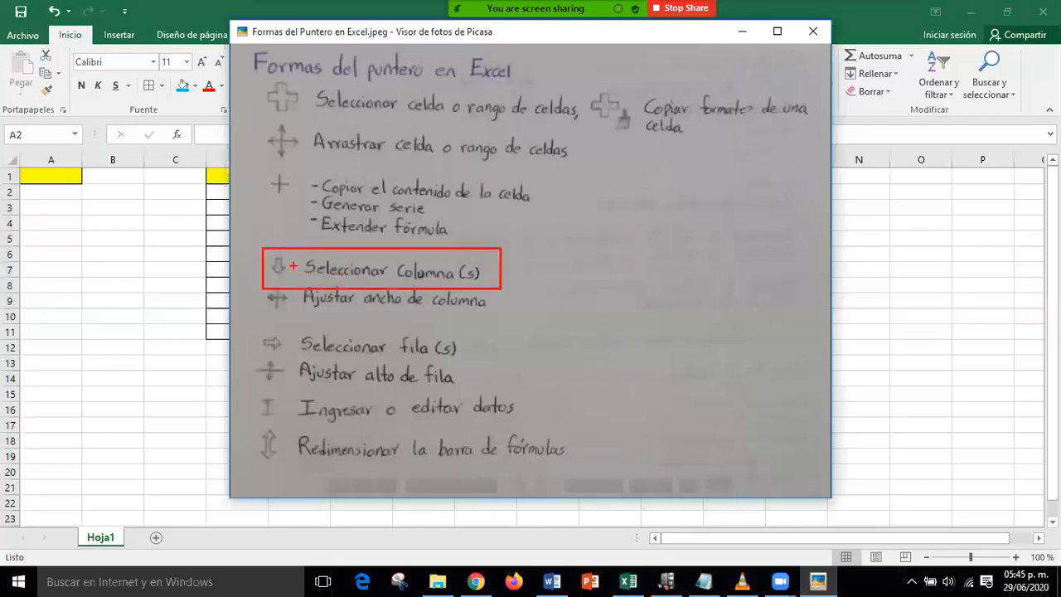
left_click_drag(345, 227, 291, 266)
mouse_move(259, 329)
left_mouse_down()
mouse_move(279, 357)
mouse_move(474, 360)
left_mouse_up()
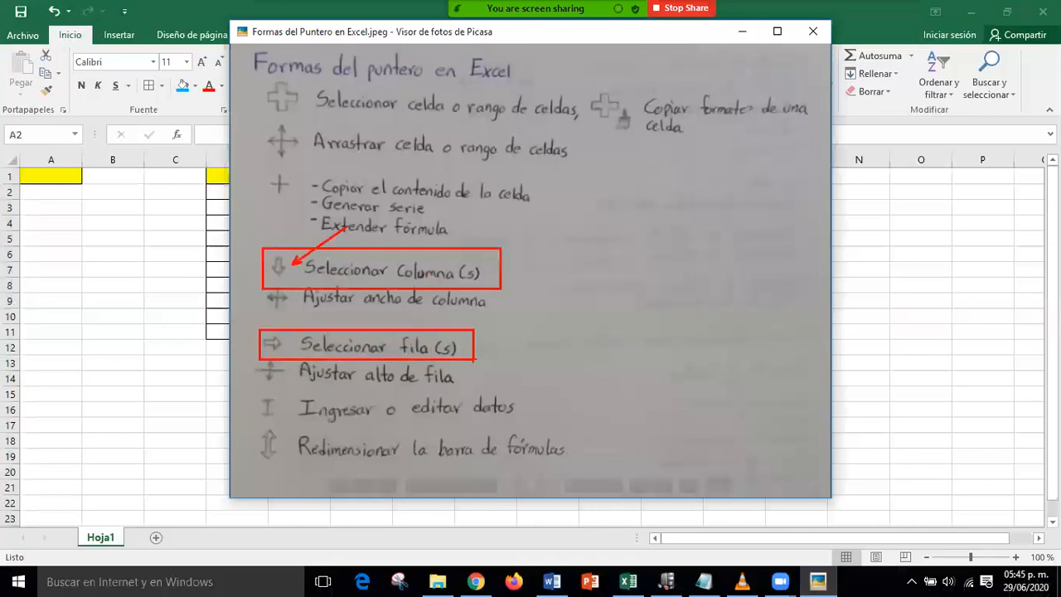
left_click_drag(291, 340, 355, 312)
key("Escape")
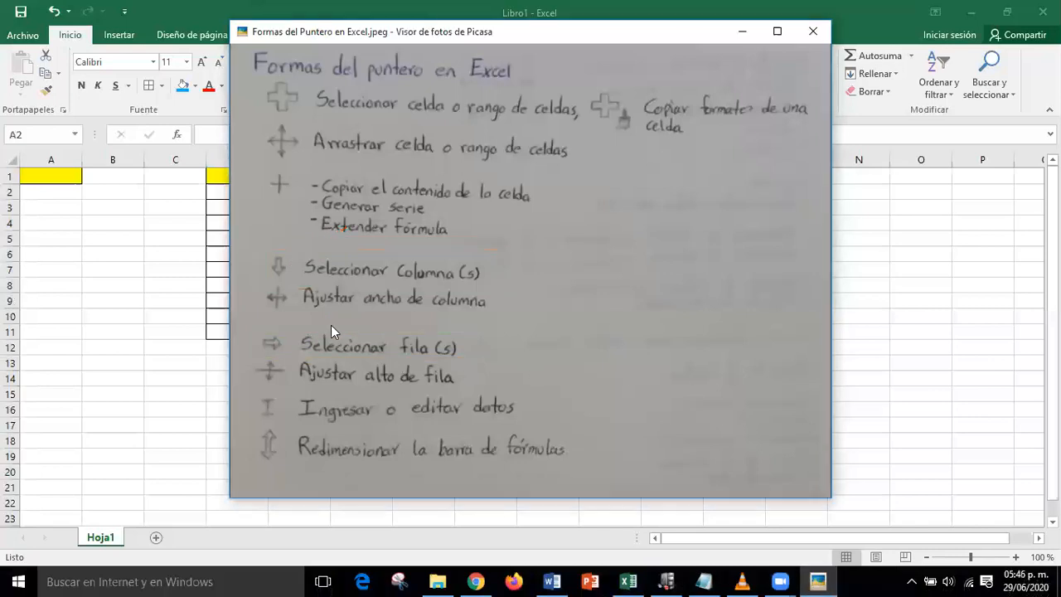
key("ctrl+2")
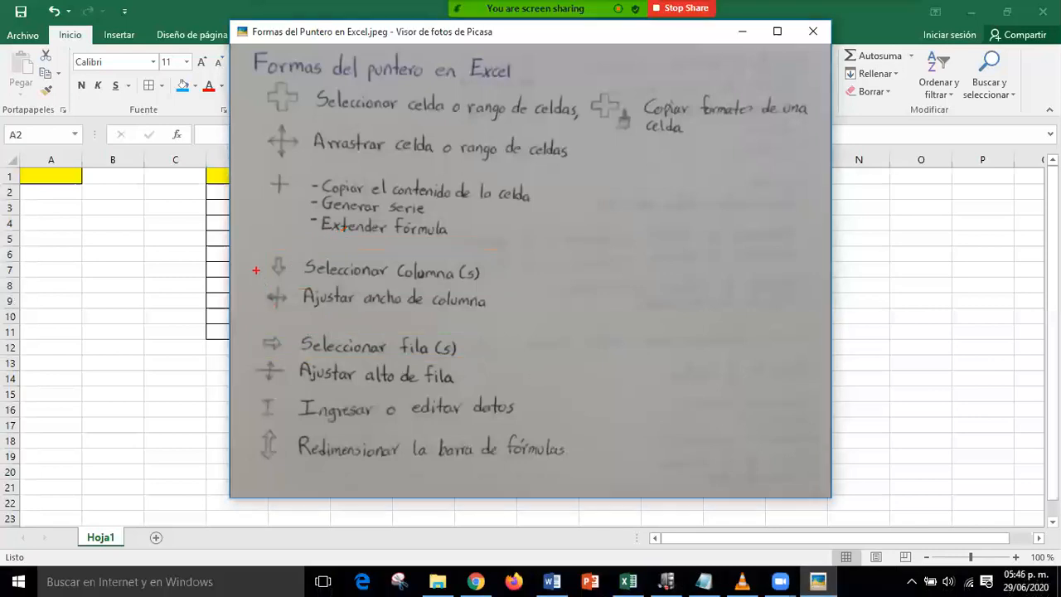
mouse_move(256, 280)
left_mouse_down()
mouse_move(256, 311)
mouse_move(524, 316)
mouse_move(543, 327)
left_mouse_up()
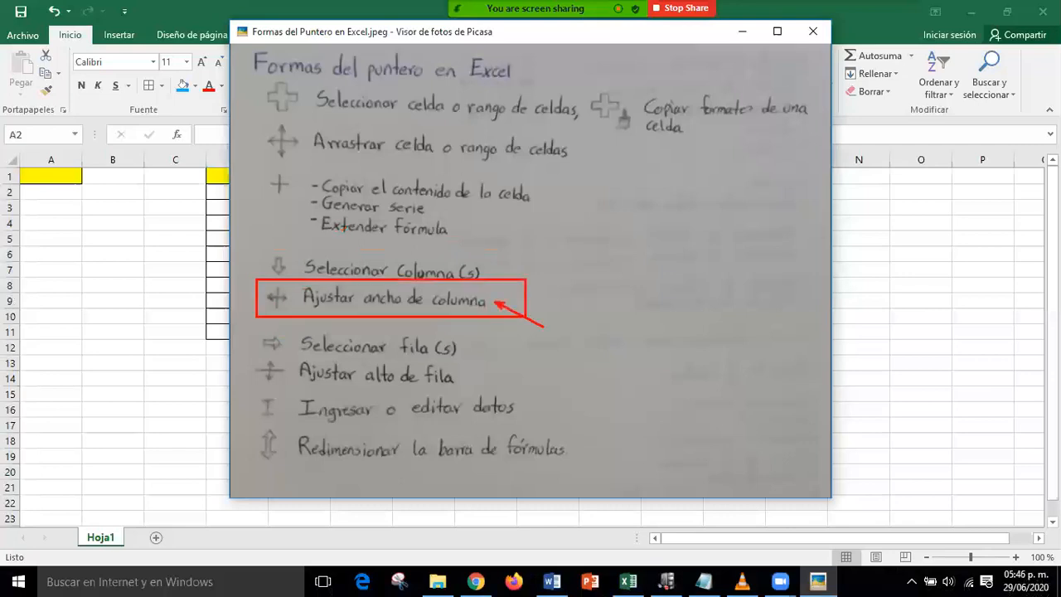
key("Escape")
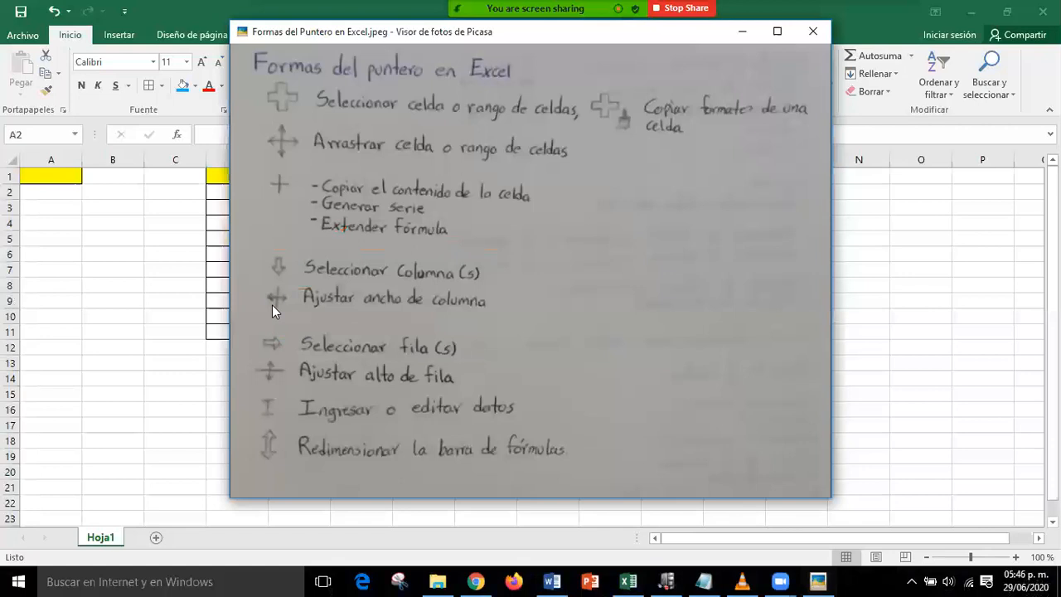
- Hide Picasa and type the person's full name into A1, then move to B12
left_click(743, 32)
left_click(108, 300)
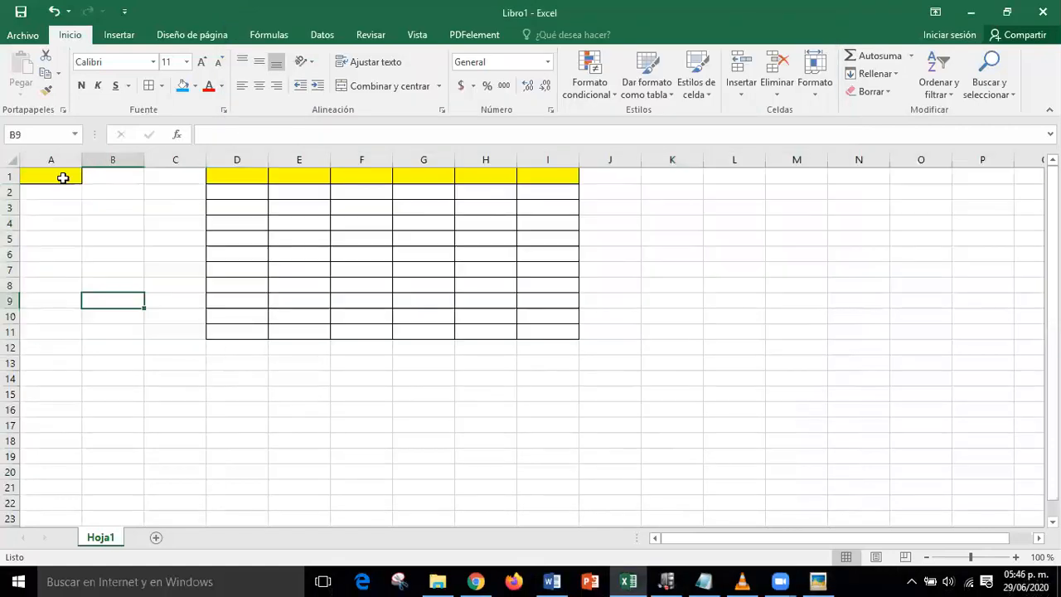
left_click(63, 178)
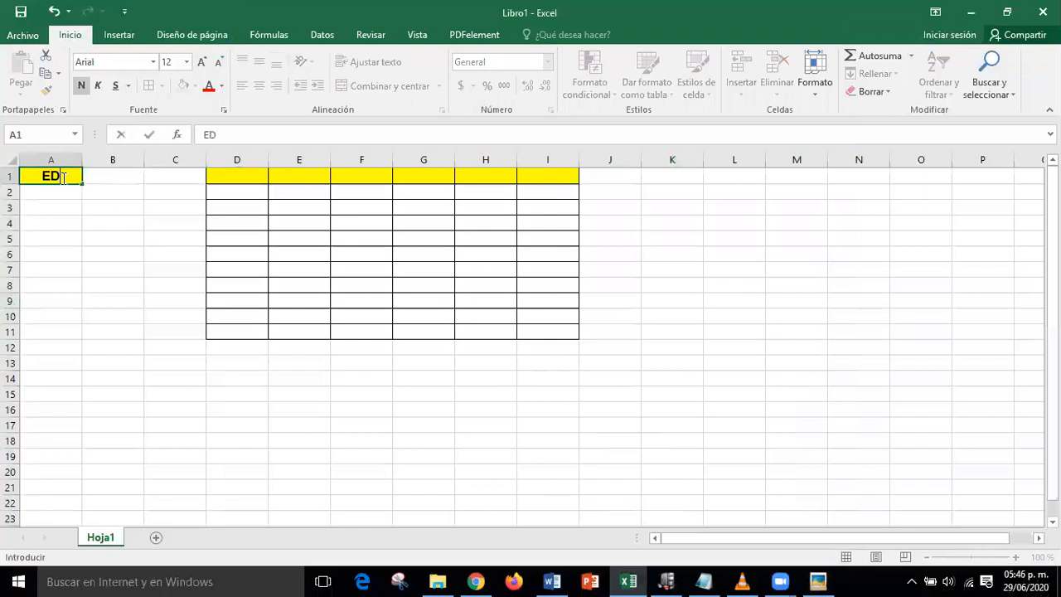
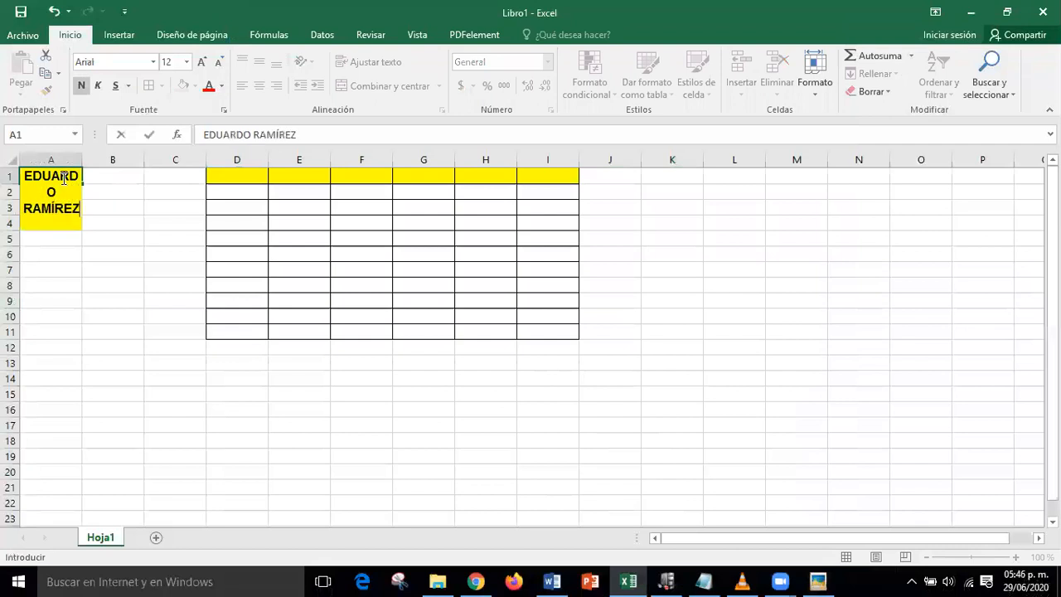
key("Return")
left_click(100, 342)
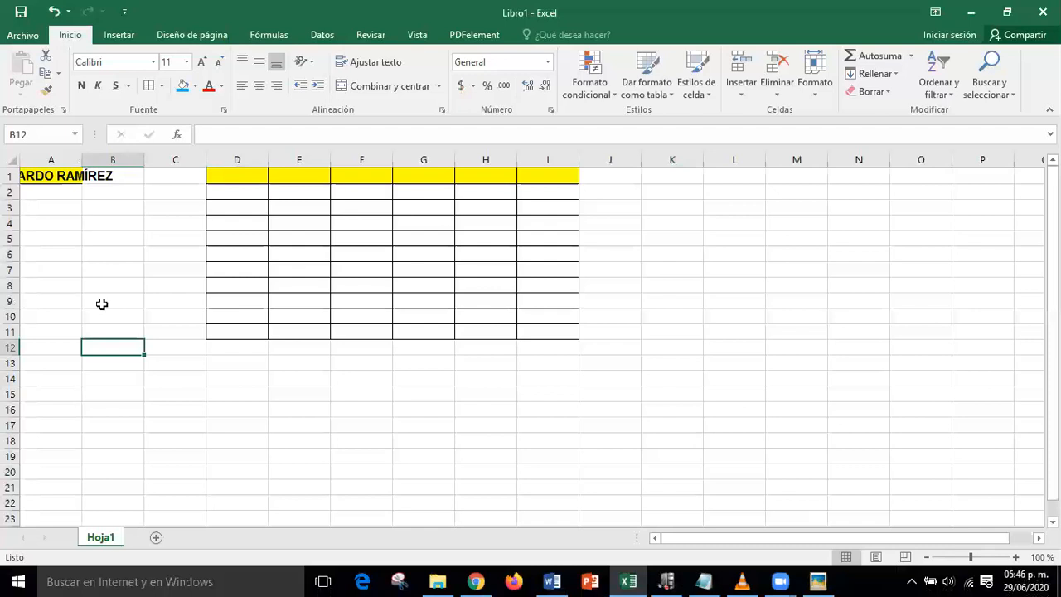
- Undo the column A width change and complete the full name in A1 by adding the surname
double_click(82, 159)
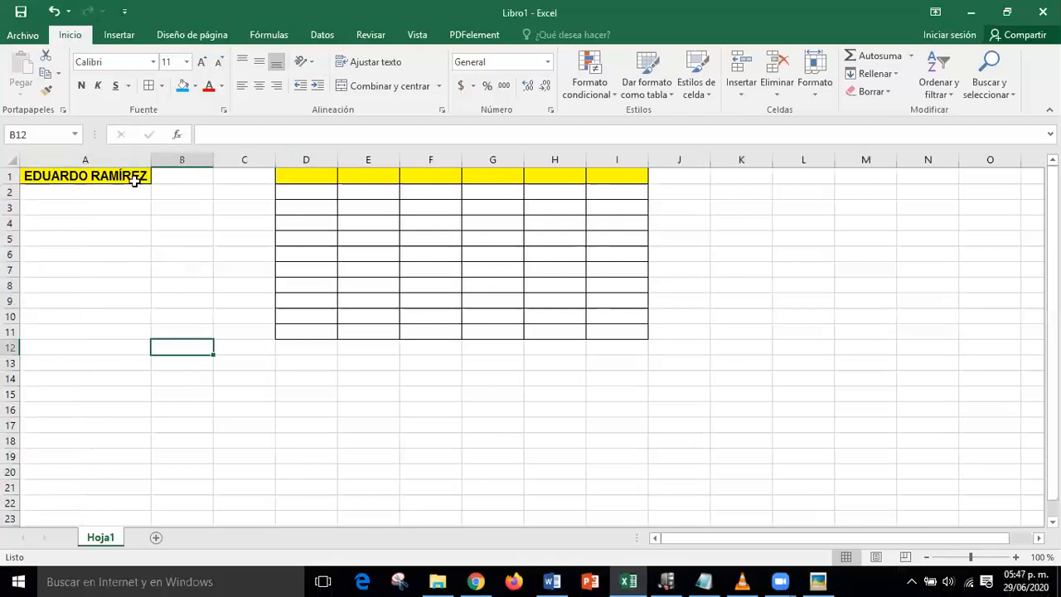
left_click(99, 159)
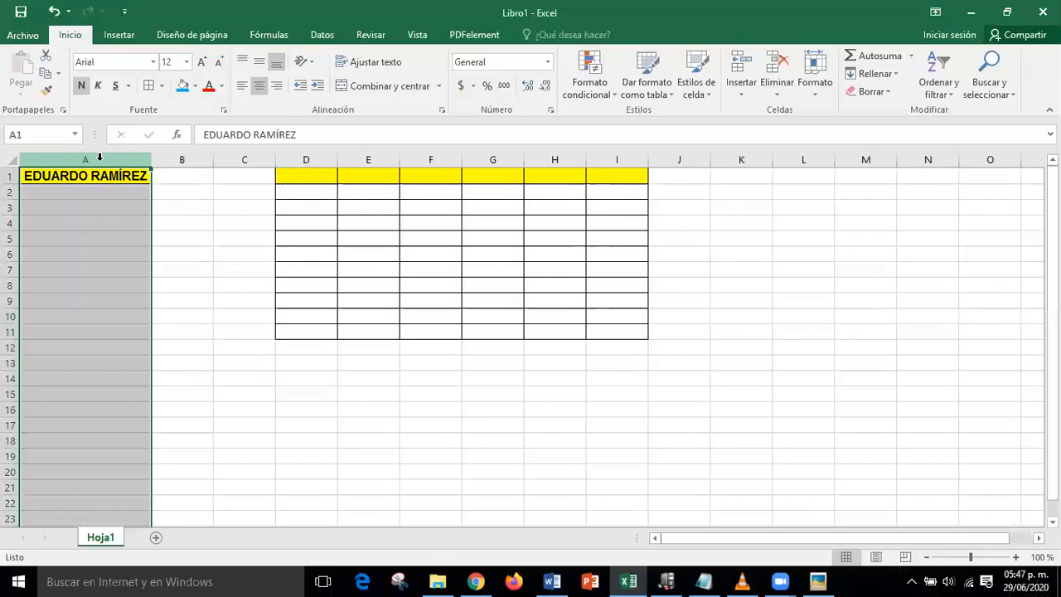
key("ctrl+z")
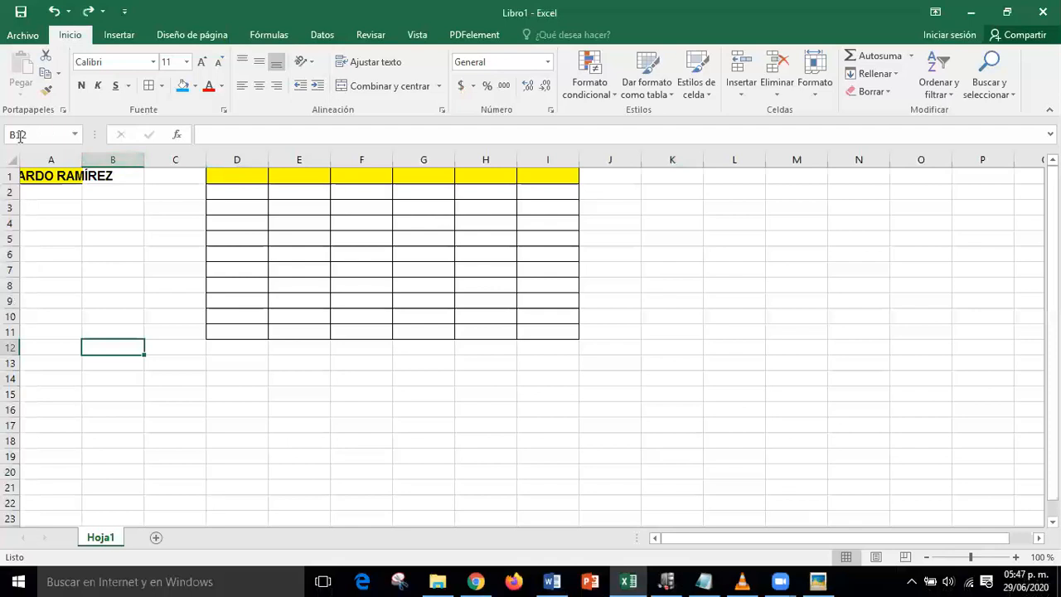
left_click(33, 174)
left_click(387, 128)
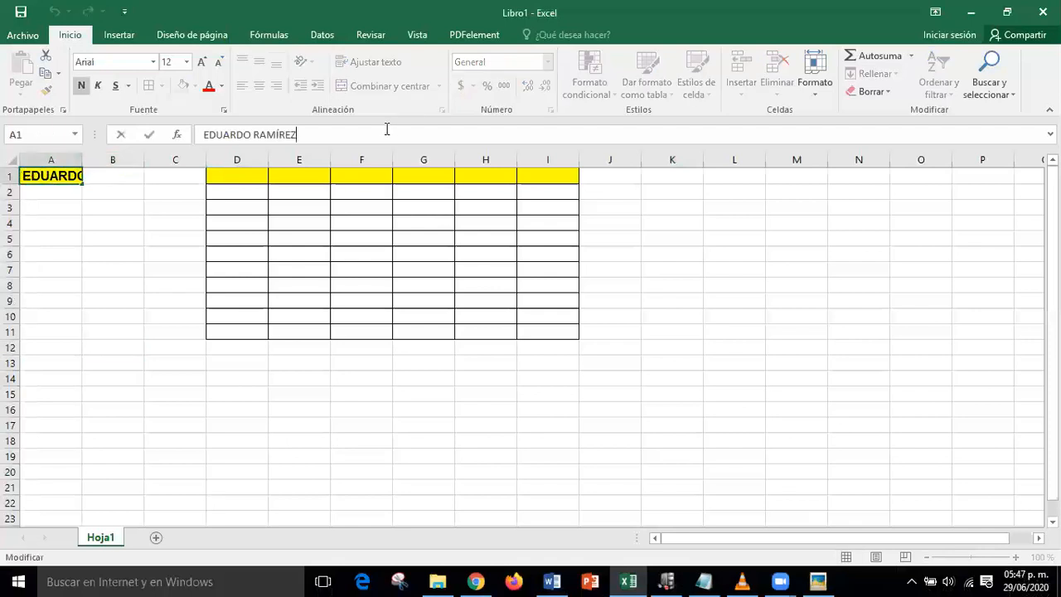
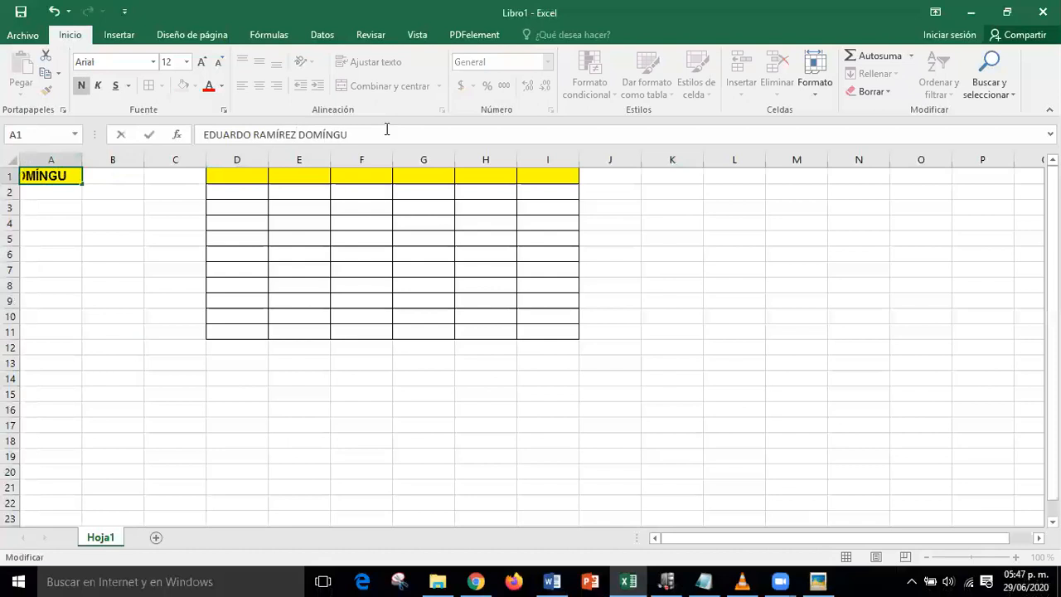
key("Return")
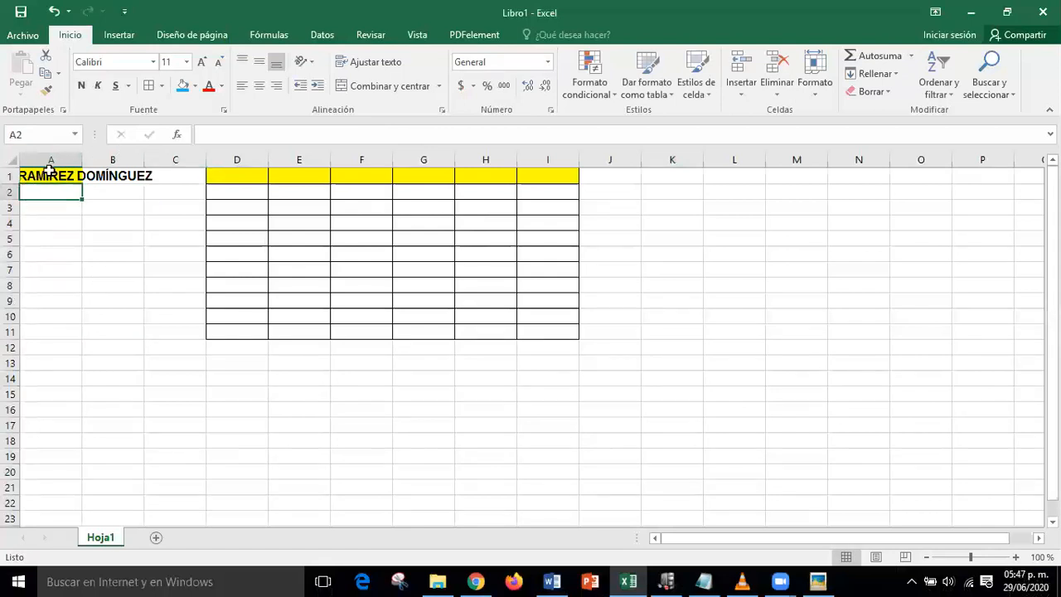
- Select A1, B1 and C1 in turn to show the name is stored only in A1
left_click_drag(52, 159, 155, 161)
left_click(247, 423)
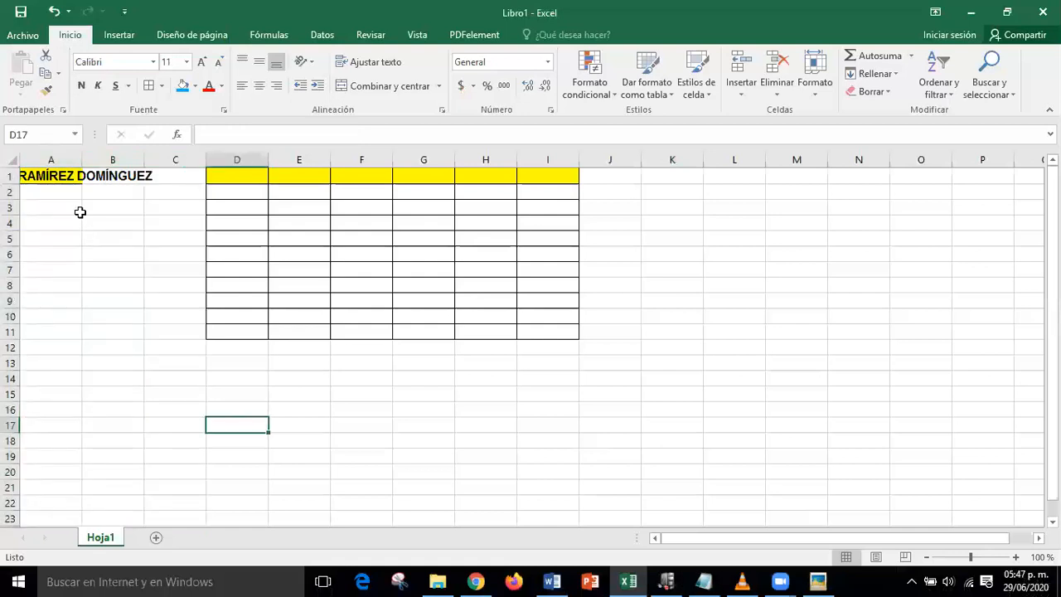
left_click(50, 174)
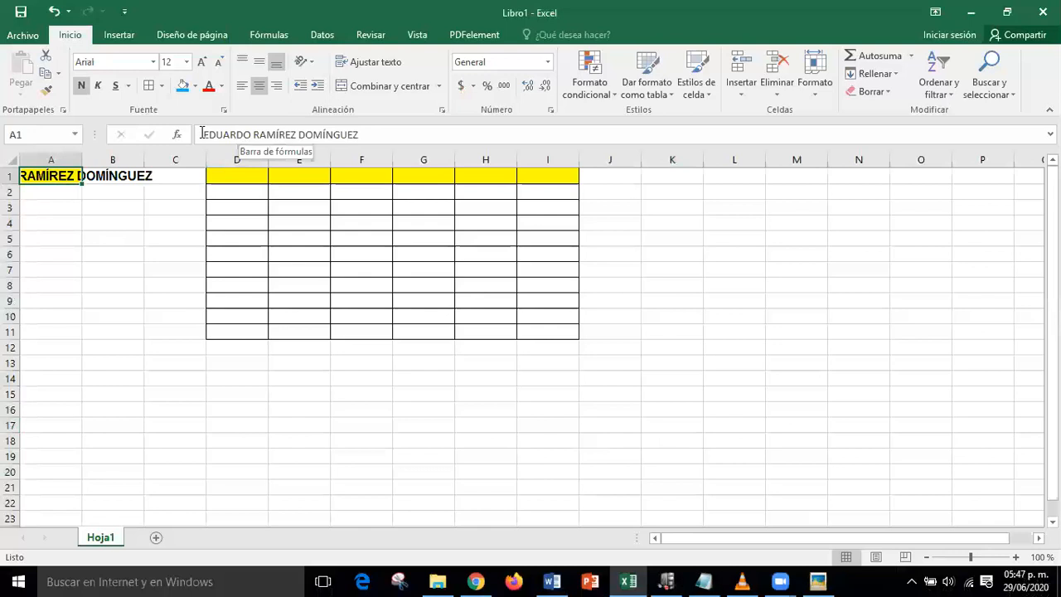
left_click_drag(196, 124, 368, 147)
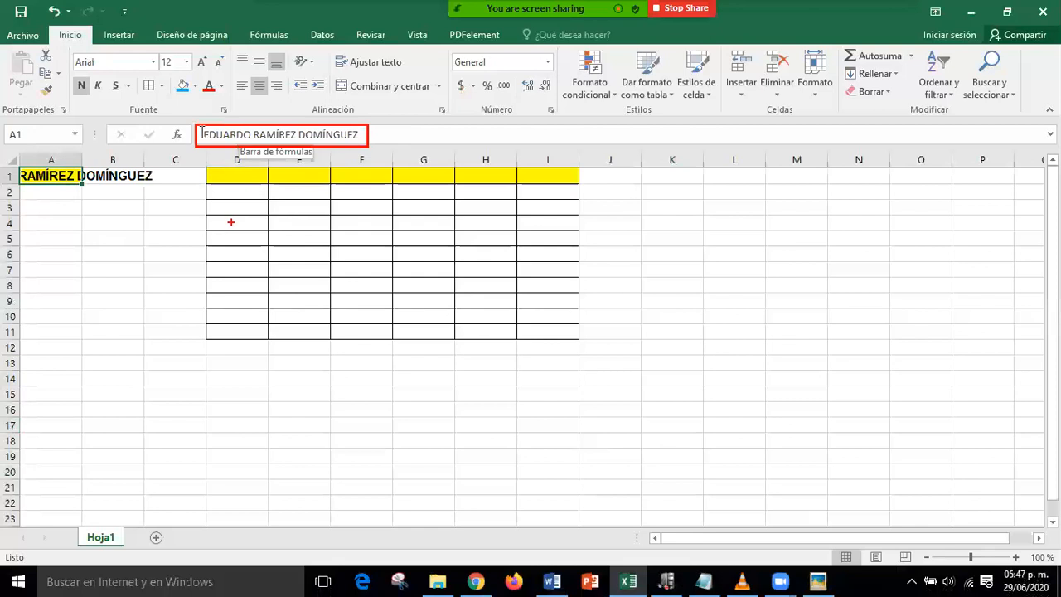
key("Escape")
left_click(92, 179)
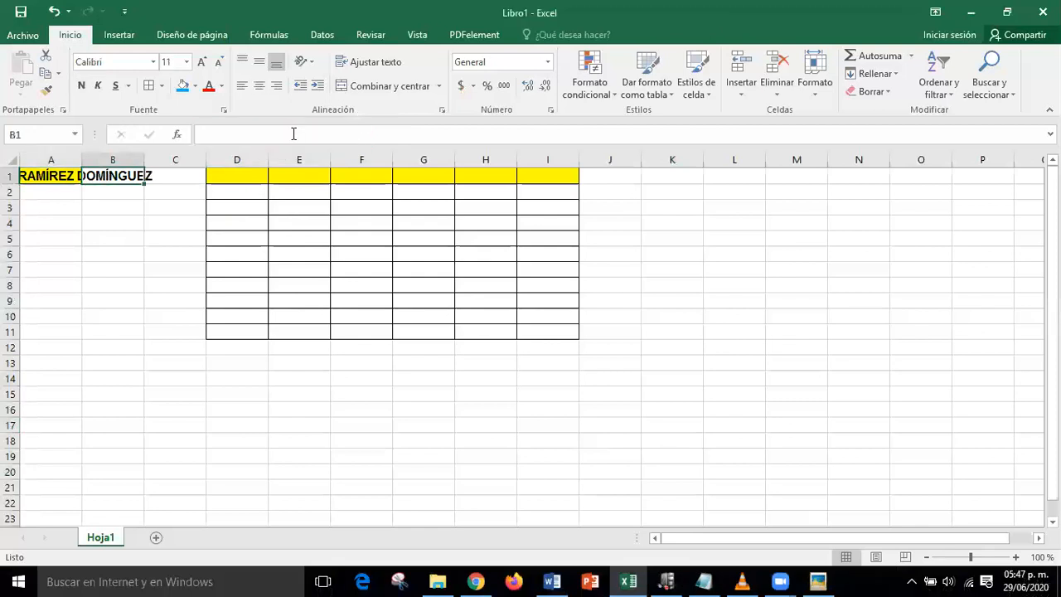
left_click(175, 176)
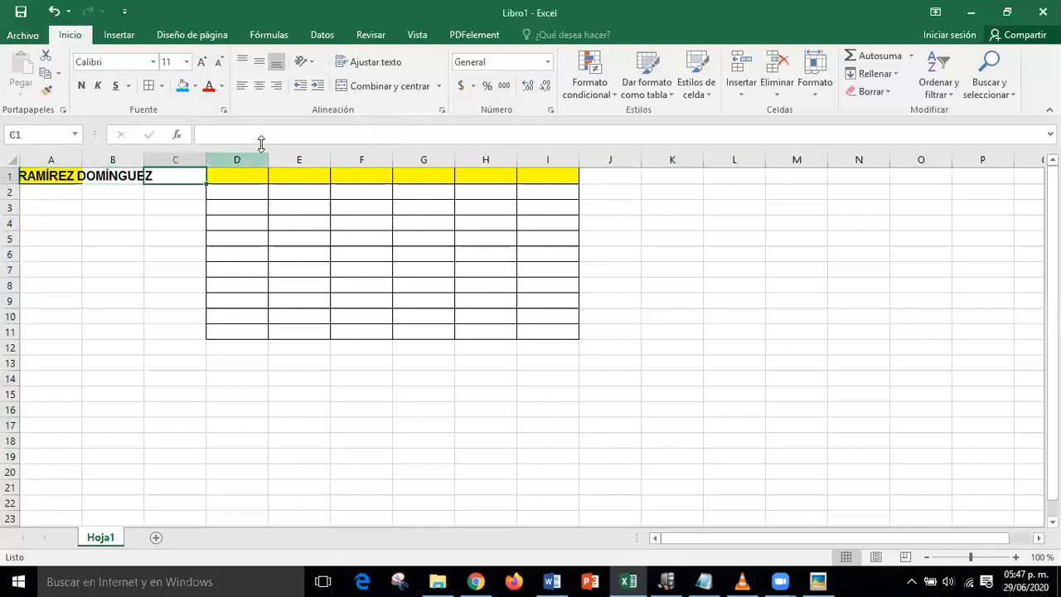
left_click(342, 343)
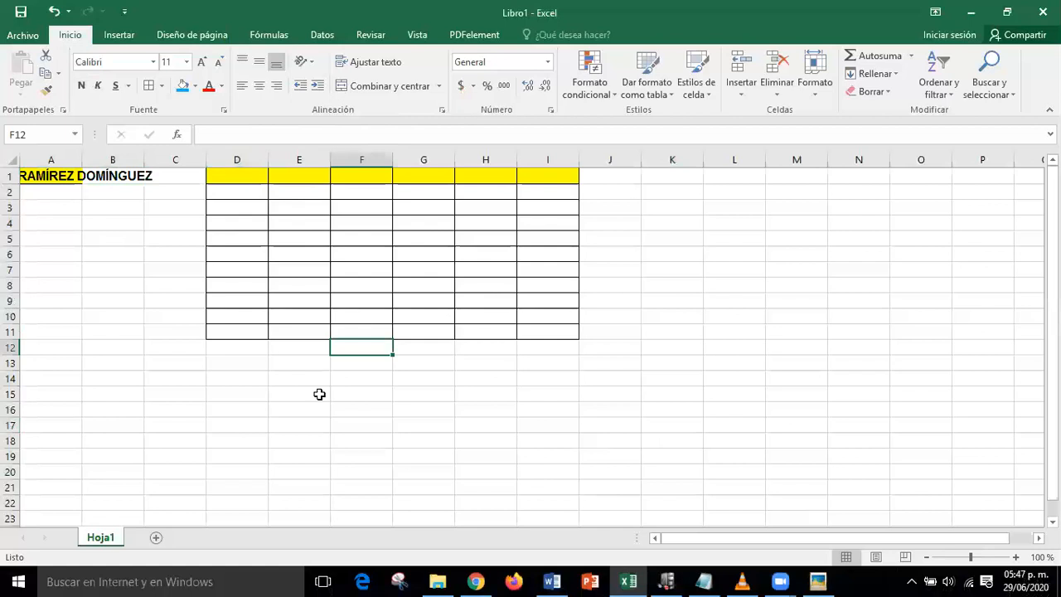
- Autofit column A to the full name and drag row 1 taller
double_click(81, 156)
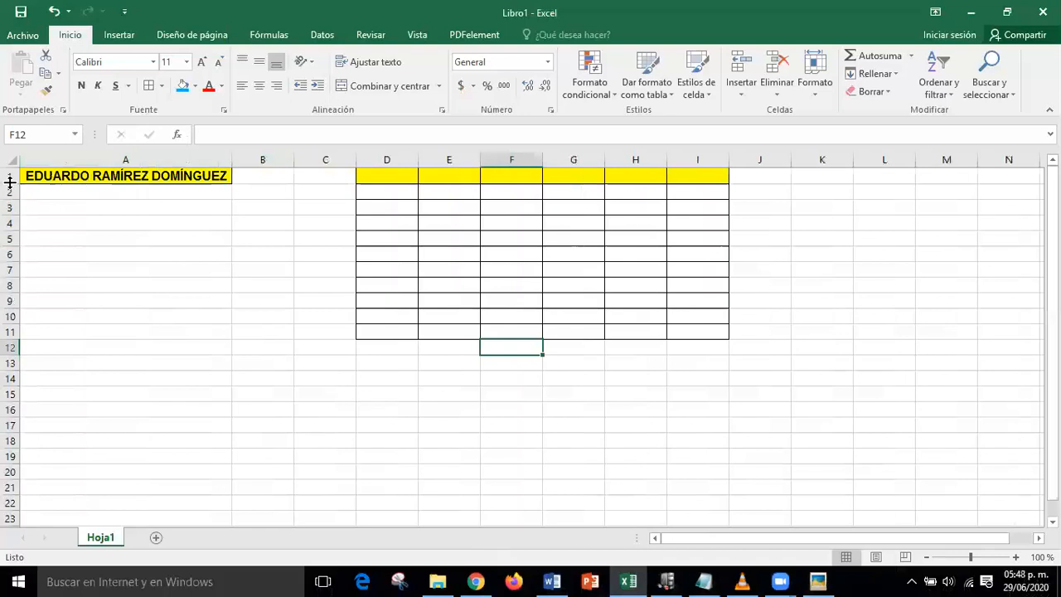
left_click_drag(10, 181, 7, 213)
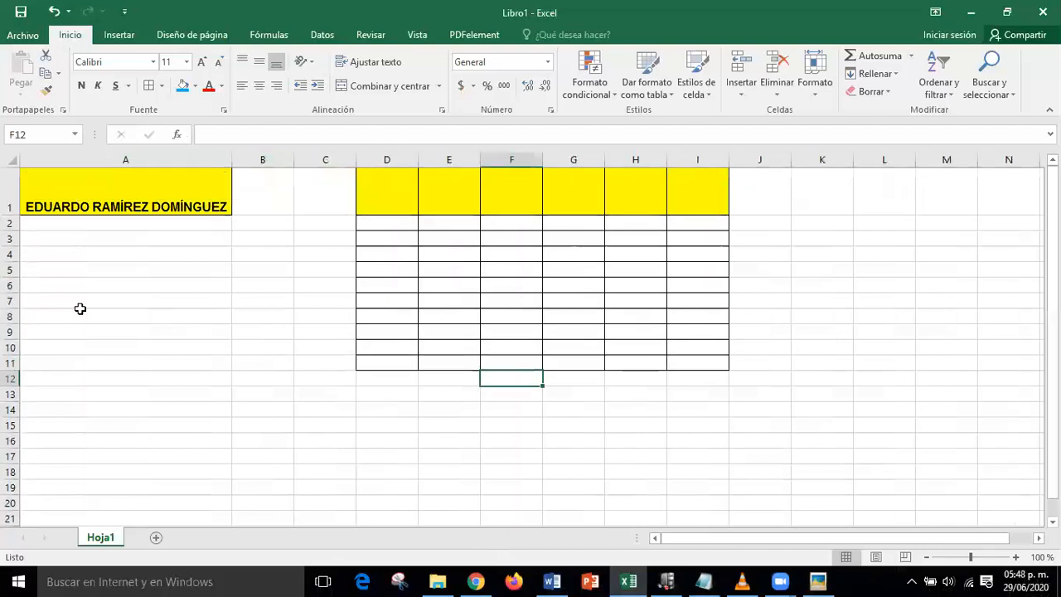
left_click(358, 377)
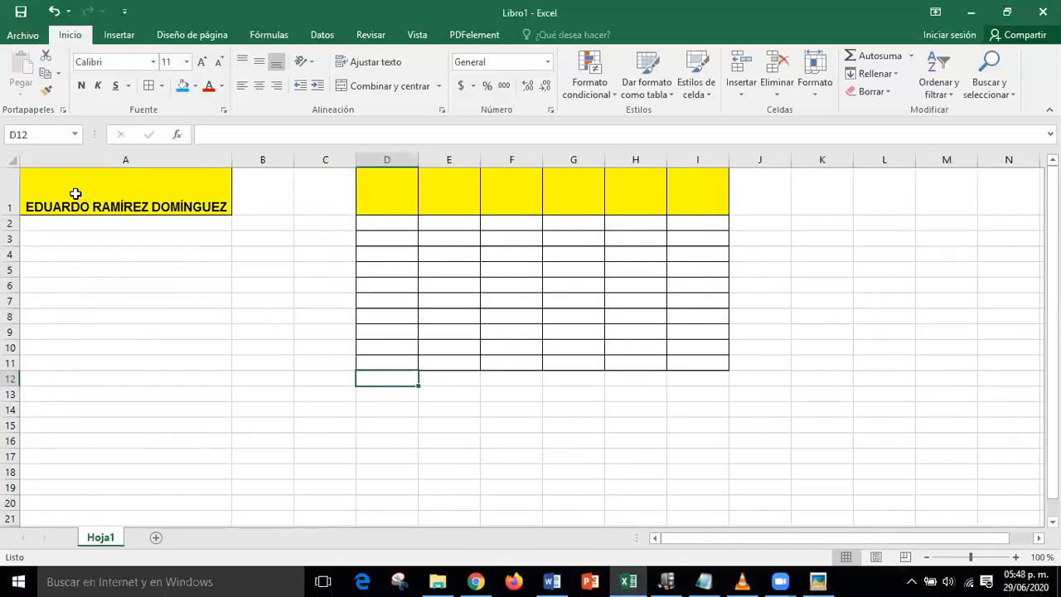
- Undo the row 1 height change and bring up the pointer-shapes reference picture
left_click(11, 197)
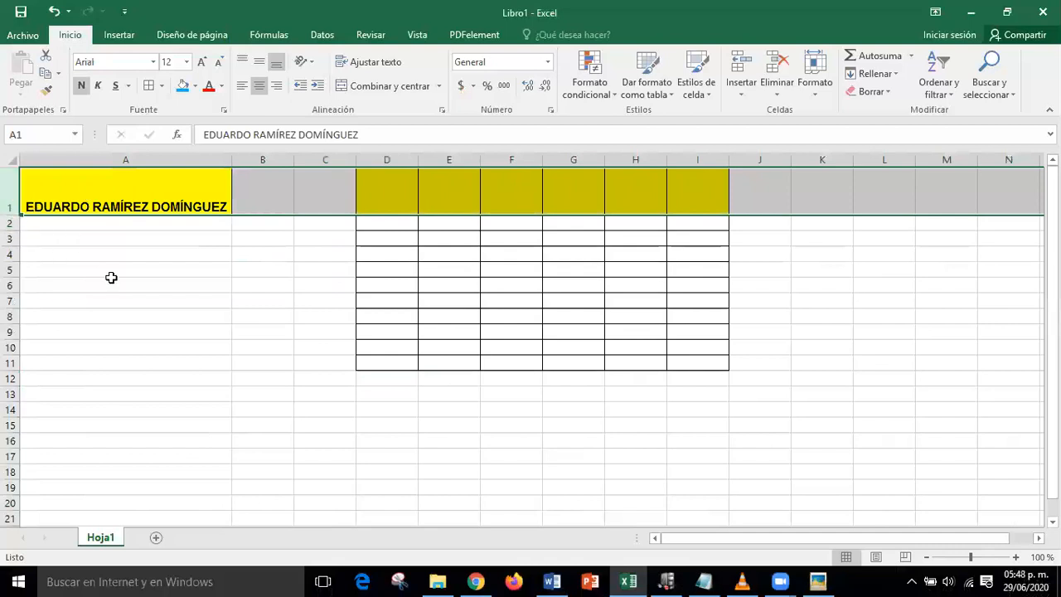
key("ctrl+z")
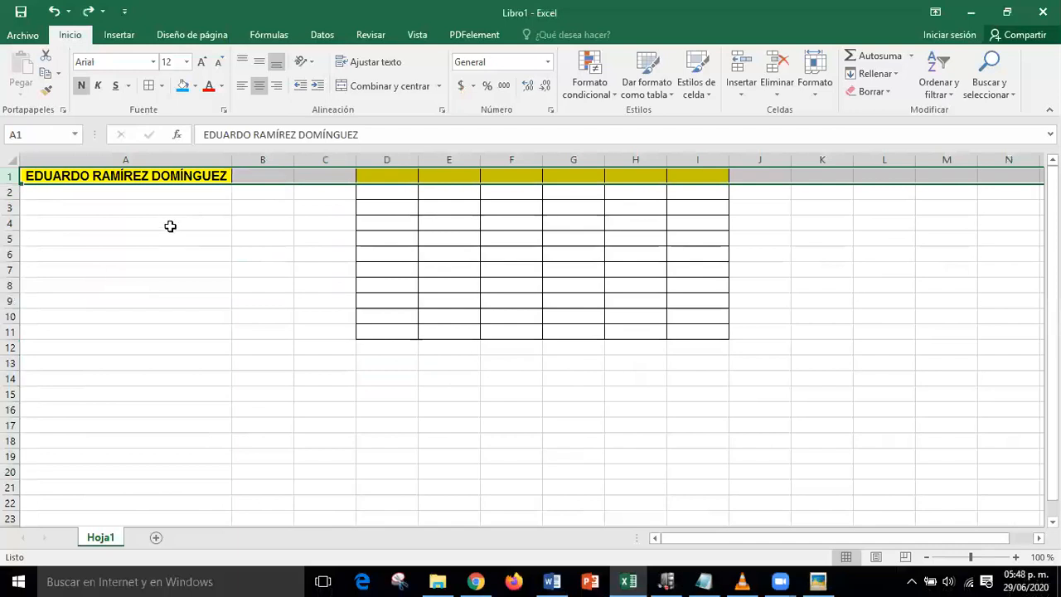
left_click(818, 581)
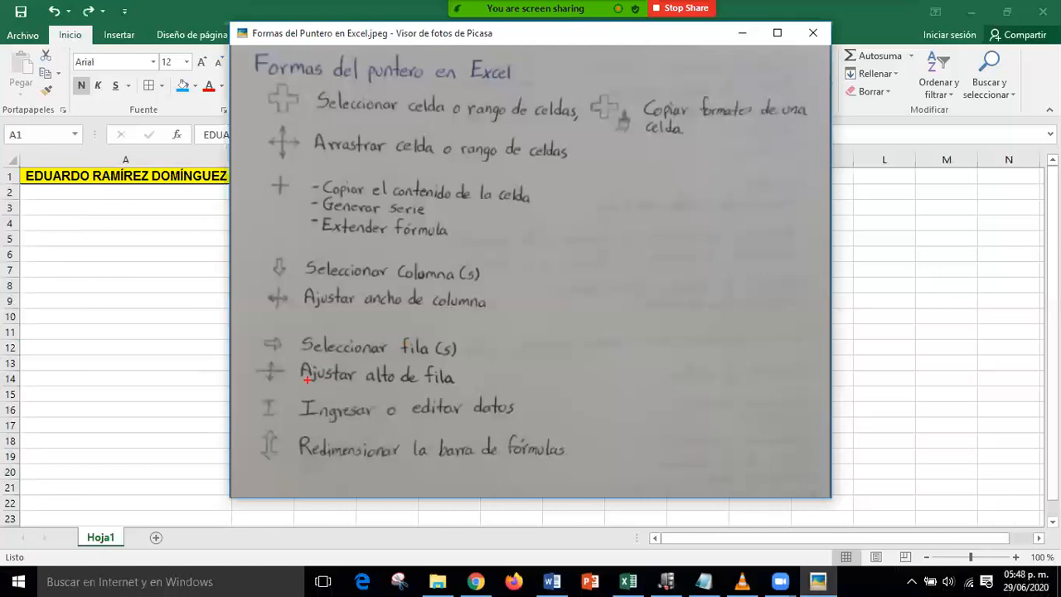
mouse_move(251, 390)
left_mouse_down()
mouse_move(259, 413)
mouse_move(335, 422)
mouse_move(532, 421)
left_mouse_up()
left_click_drag(284, 406, 371, 335)
key("ctrl+z")
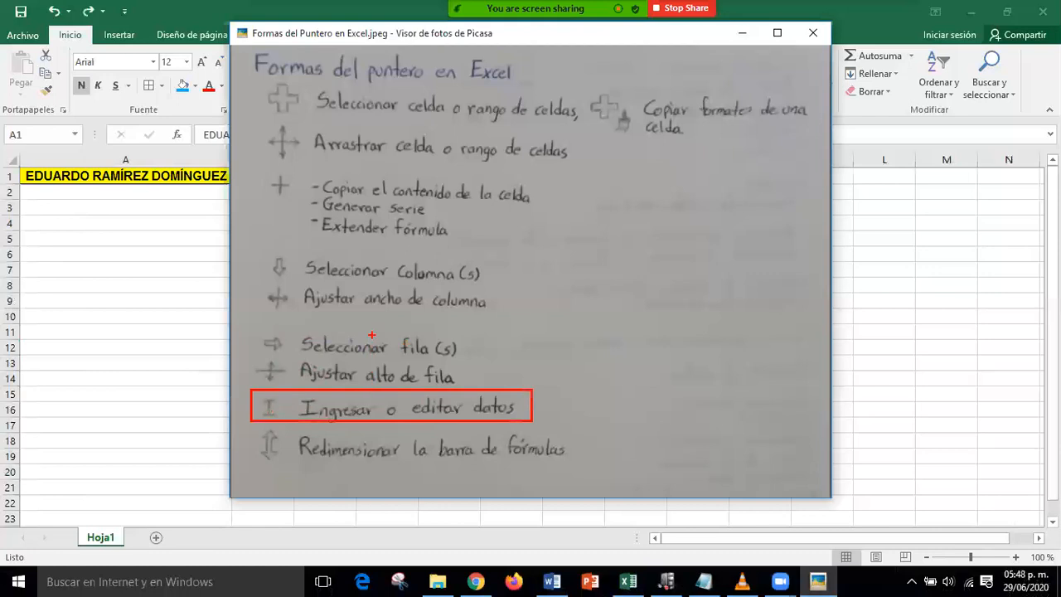
left_click_drag(288, 402, 358, 351)
key("Escape")
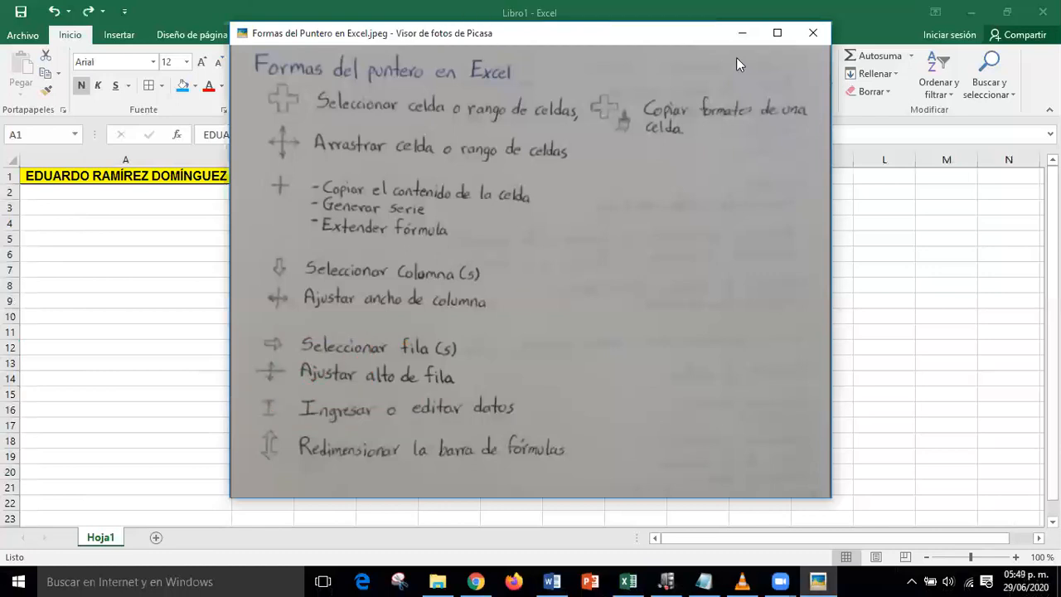
- Undo the earlier entry and re-enter A1 with only the first name
left_click(755, 34)
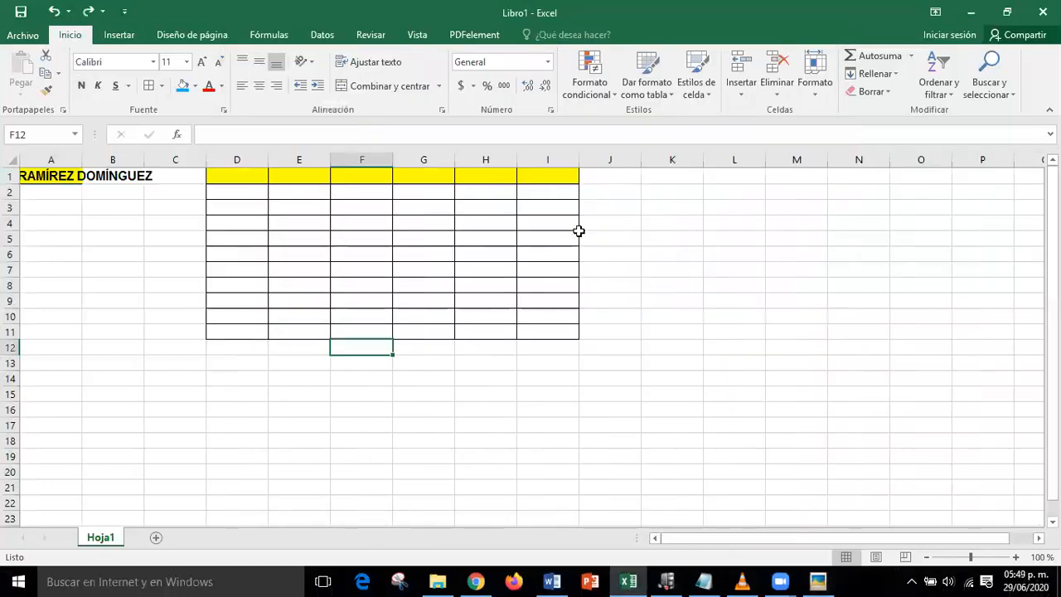
key("ctrl+z")
key("ctrl+z")
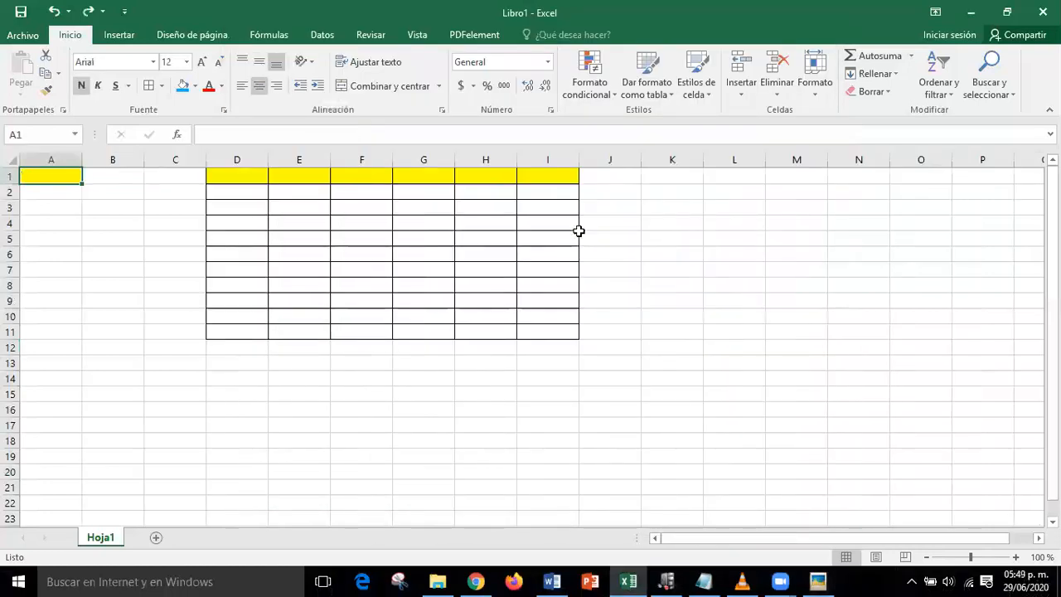
left_click(529, 400)
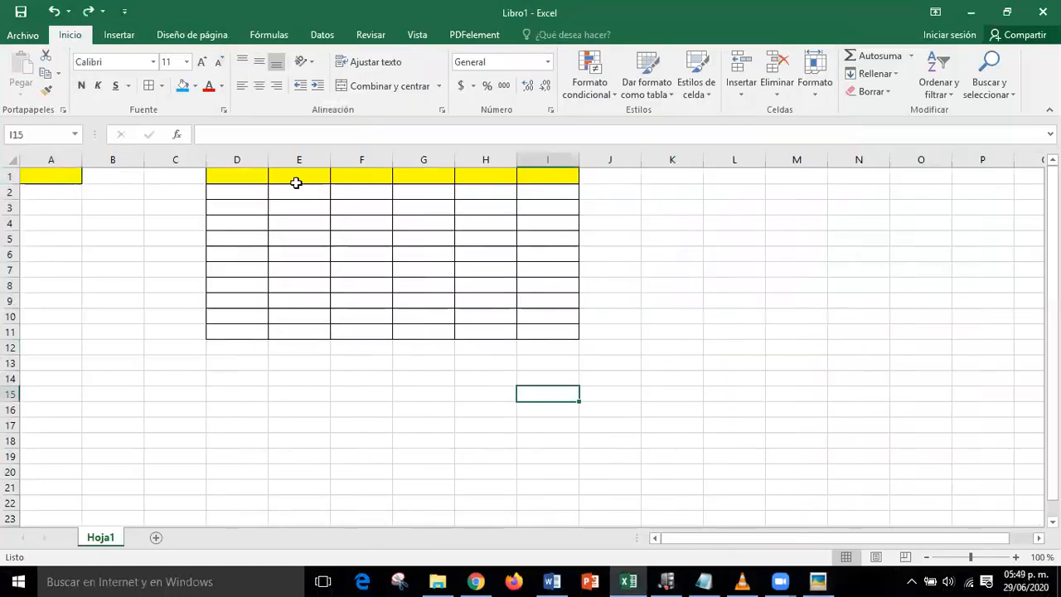
double_click(40, 173)
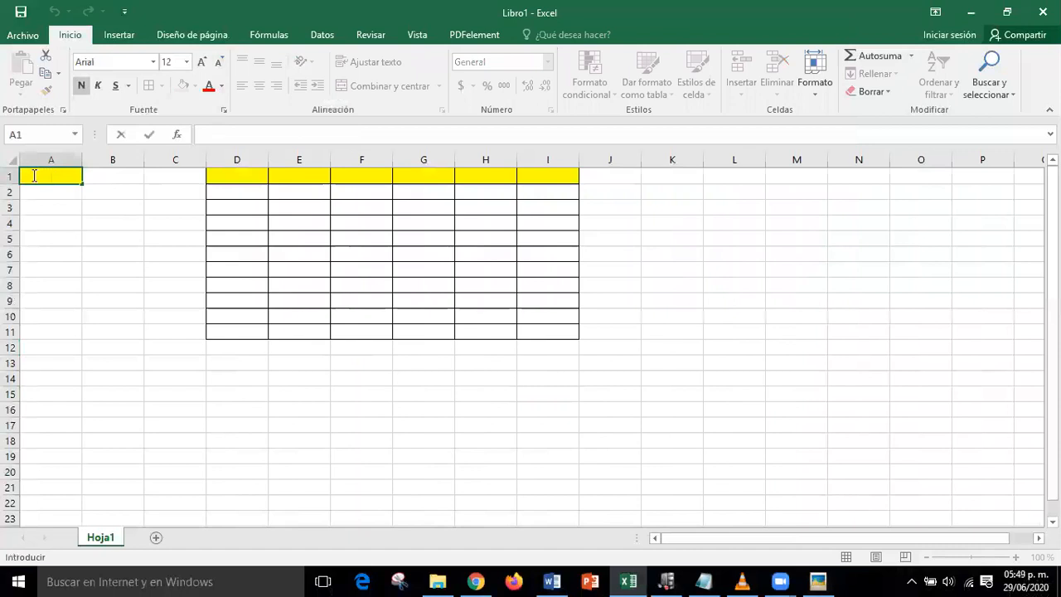
type("EDUARDO")
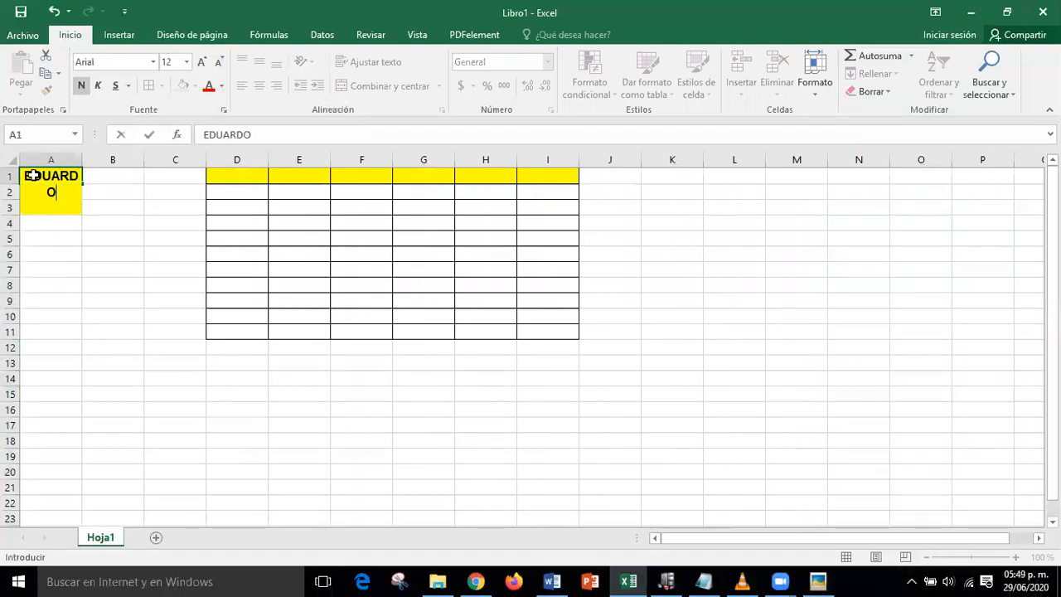
key("Return")
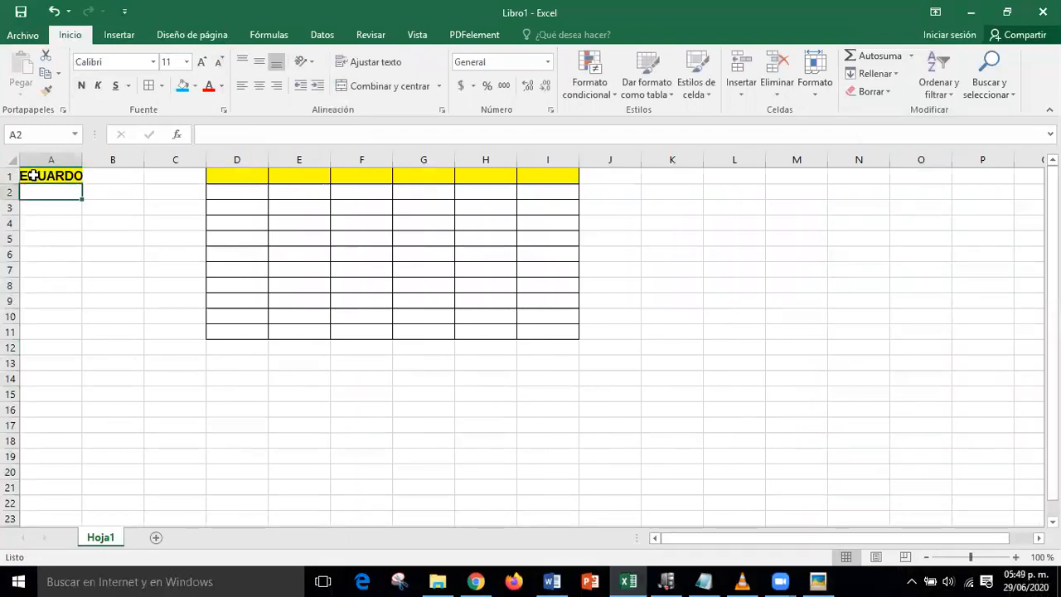
- Type the surname into A2 through the formula bar, undo it, and reopen the pointer-shapes picture
left_click(215, 133)
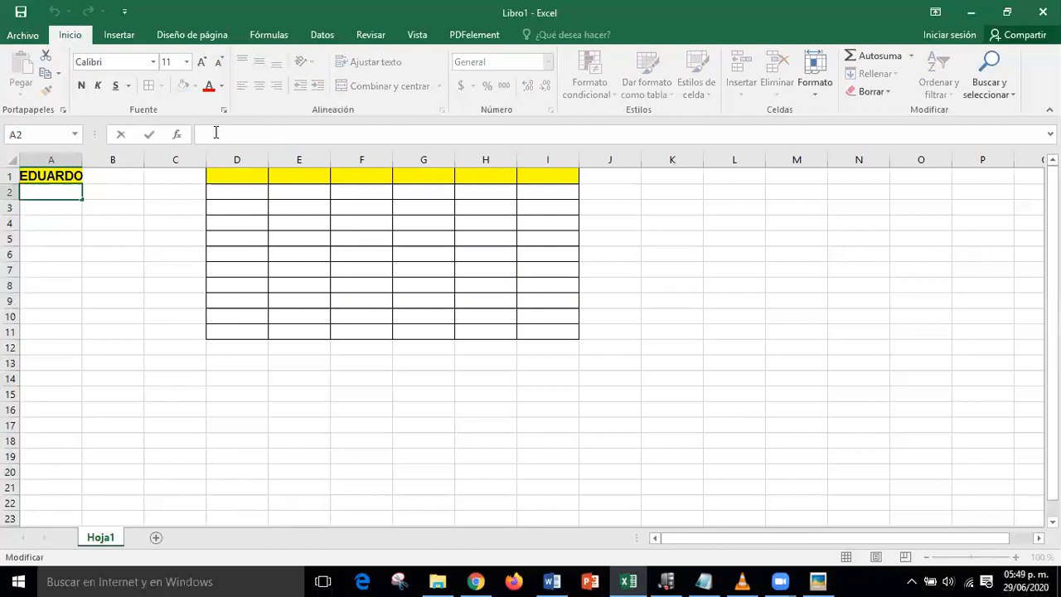
key("Return")
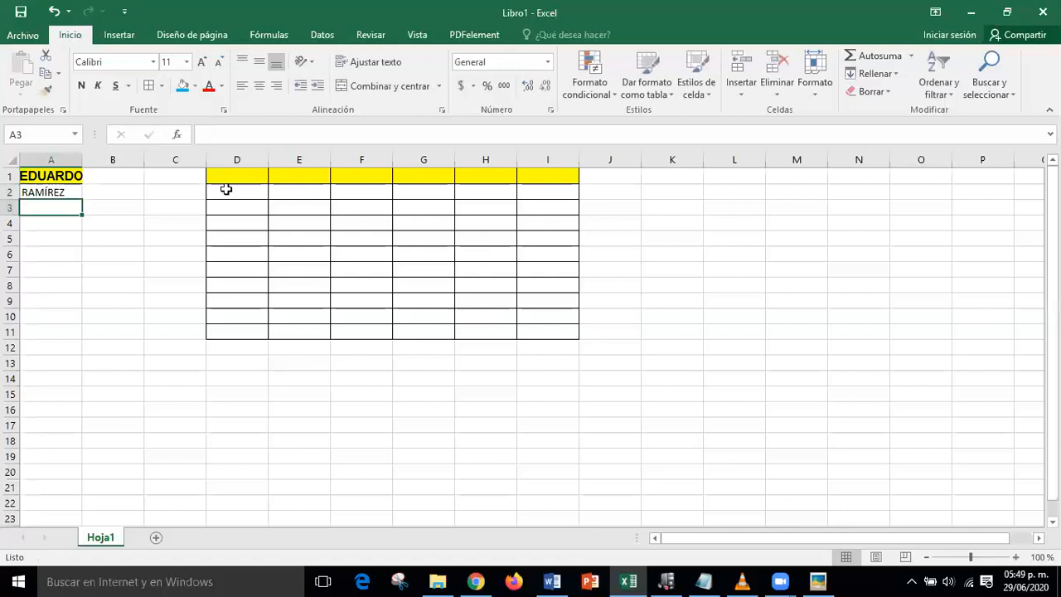
key("ctrl+z")
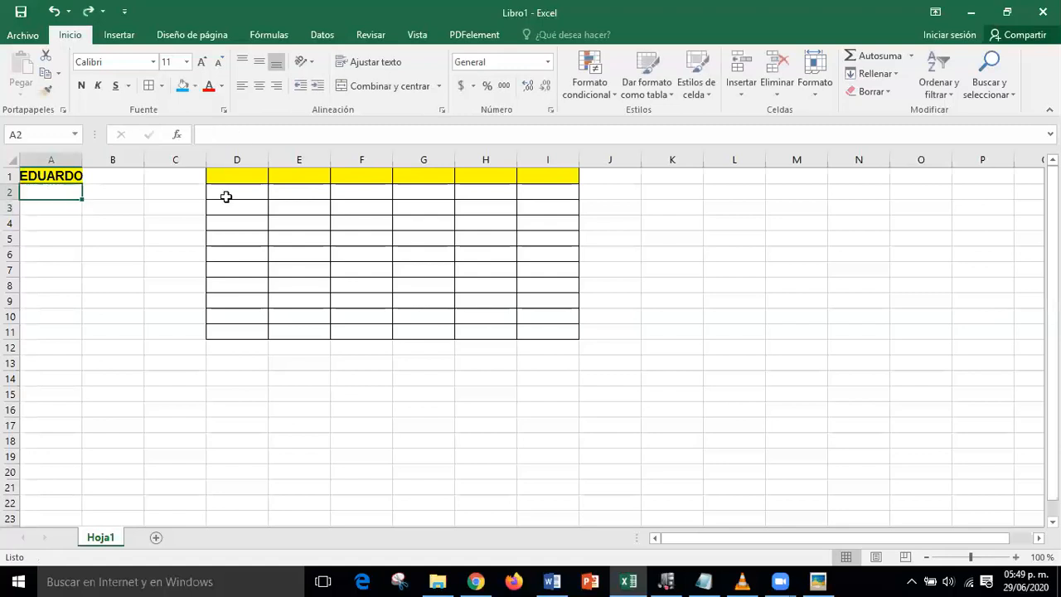
left_click(811, 579)
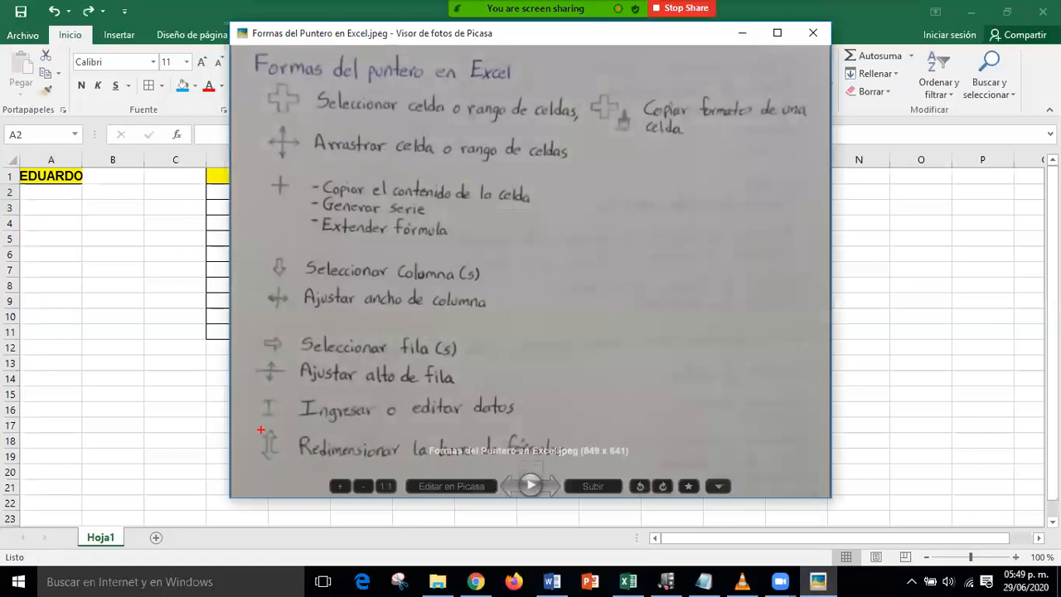
mouse_move(255, 426)
left_mouse_down()
mouse_move(330, 471)
mouse_move(580, 468)
left_mouse_up()
mouse_move(284, 436)
left_mouse_down()
mouse_move(346, 376)
mouse_move(395, 358)
left_mouse_up()
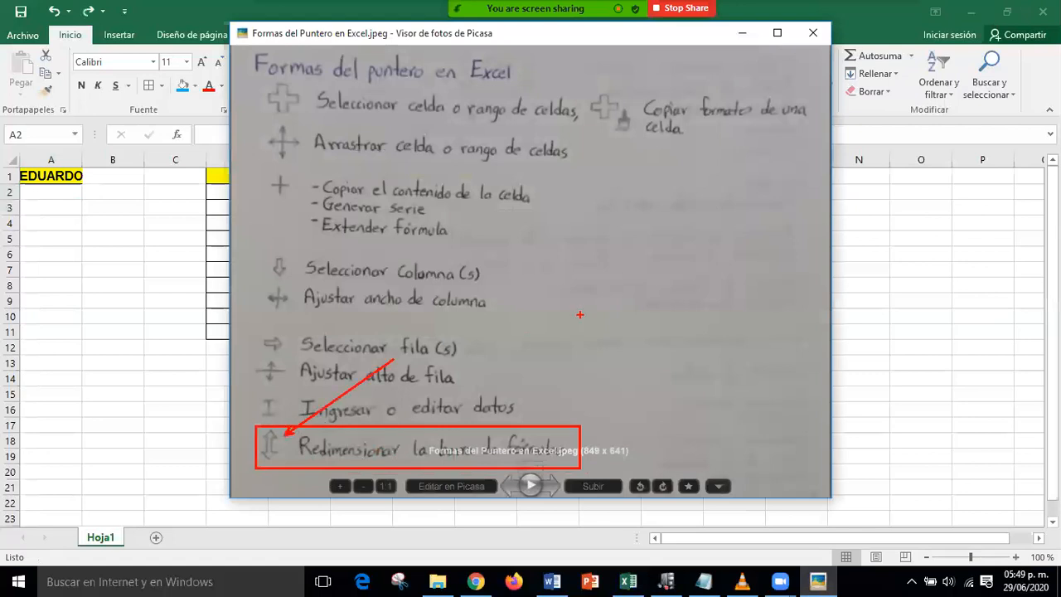
key("Escape")
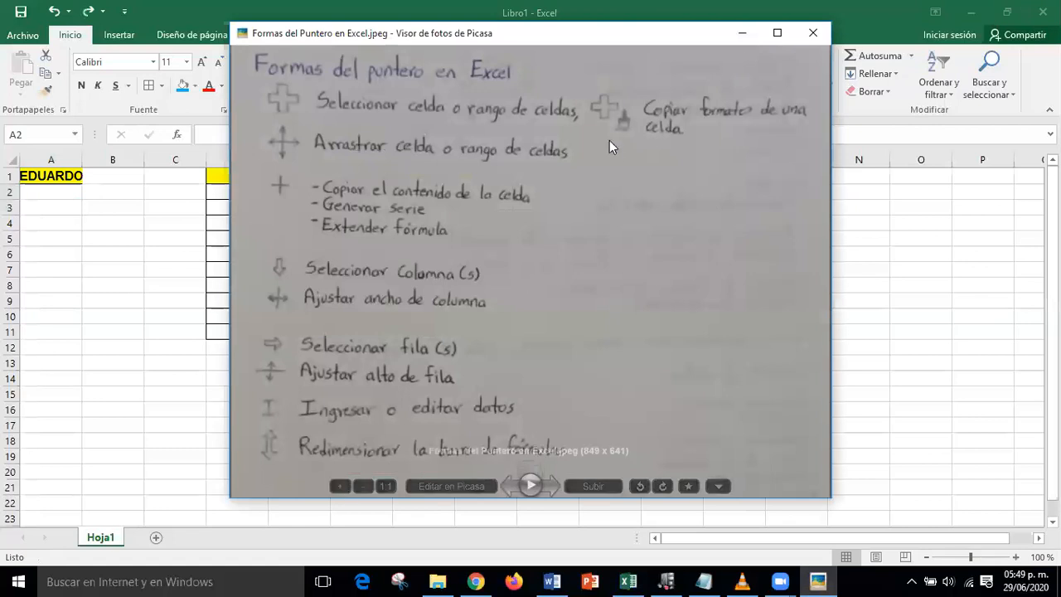
- Minimize the picture viewer and enlarge Excel's formula bar to several lines tall
left_click(742, 35)
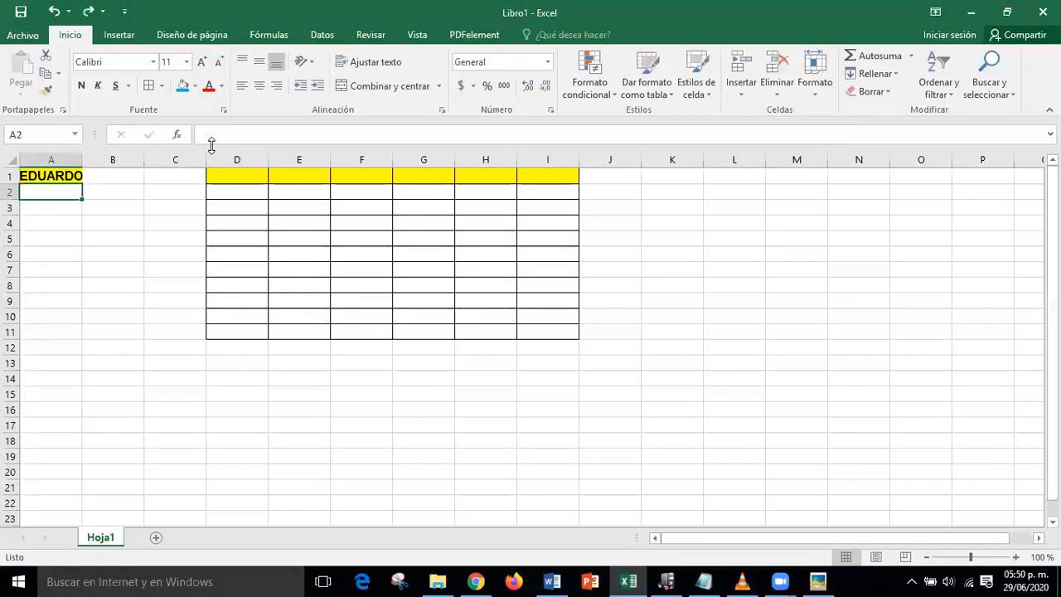
left_click_drag(212, 145, 208, 242)
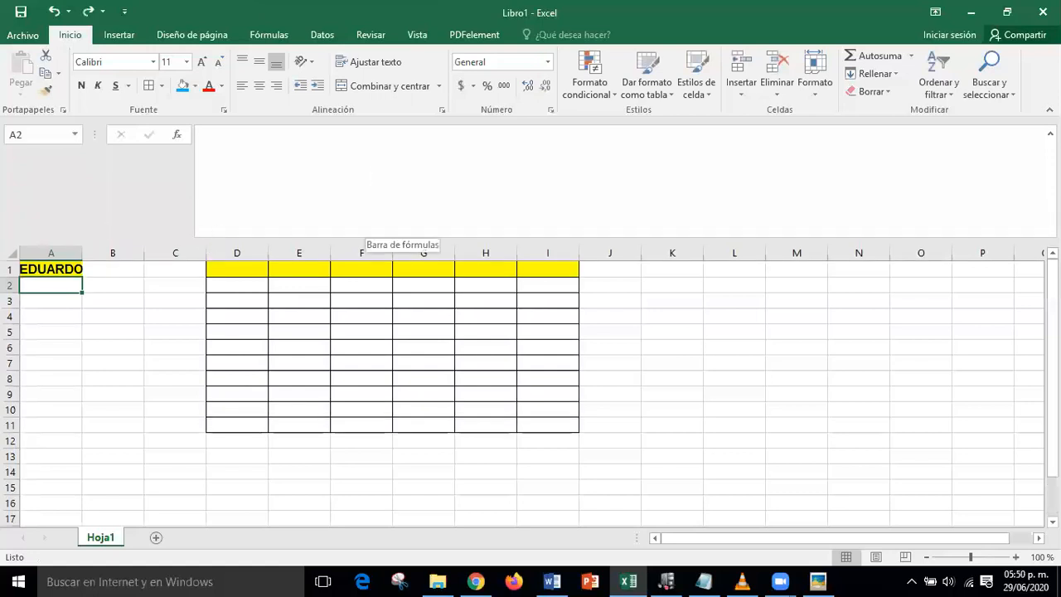
mouse_move(196, 125)
left_mouse_down()
mouse_move(340, 210)
mouse_move(1036, 236)
left_mouse_up()
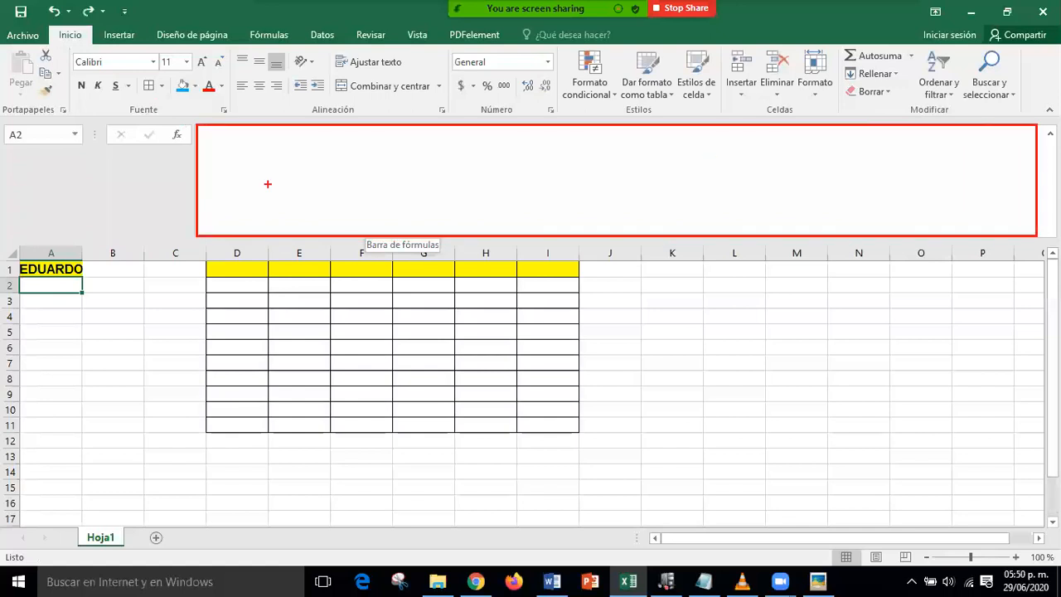
left_click(223, 152)
type("F")
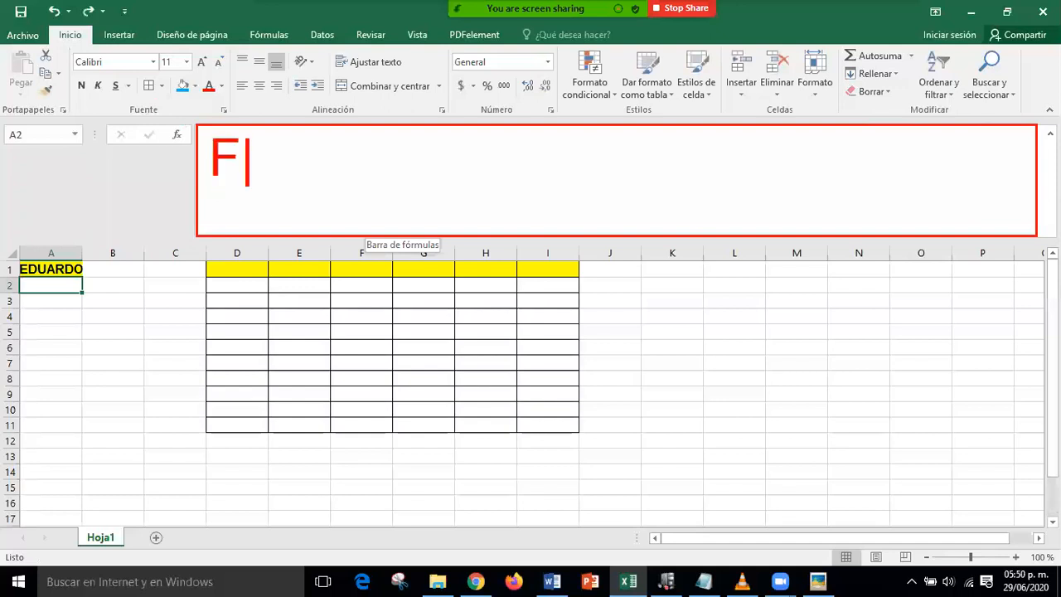
type("or")
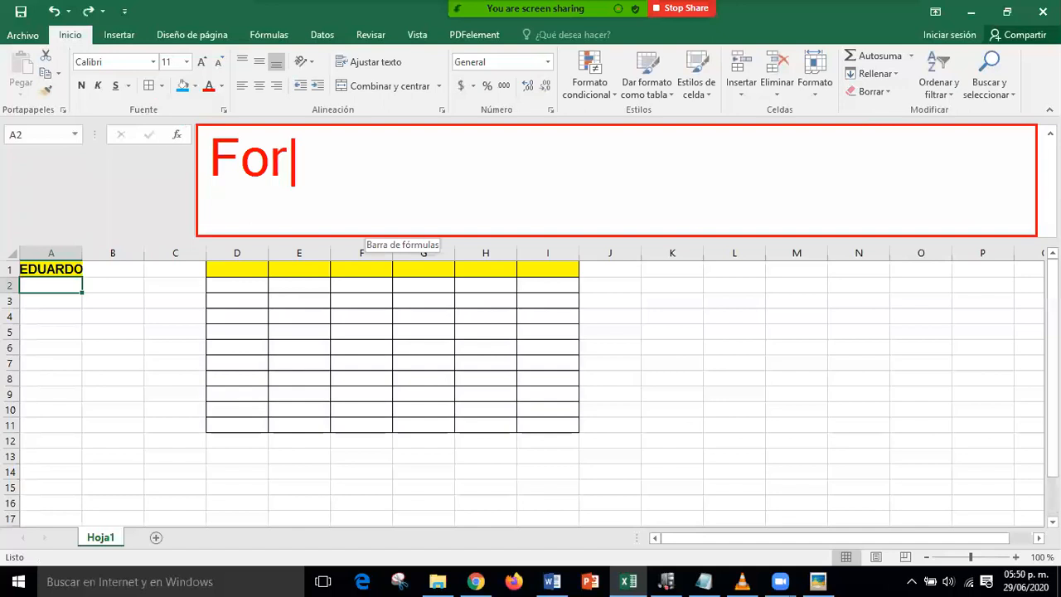
type("mula m")
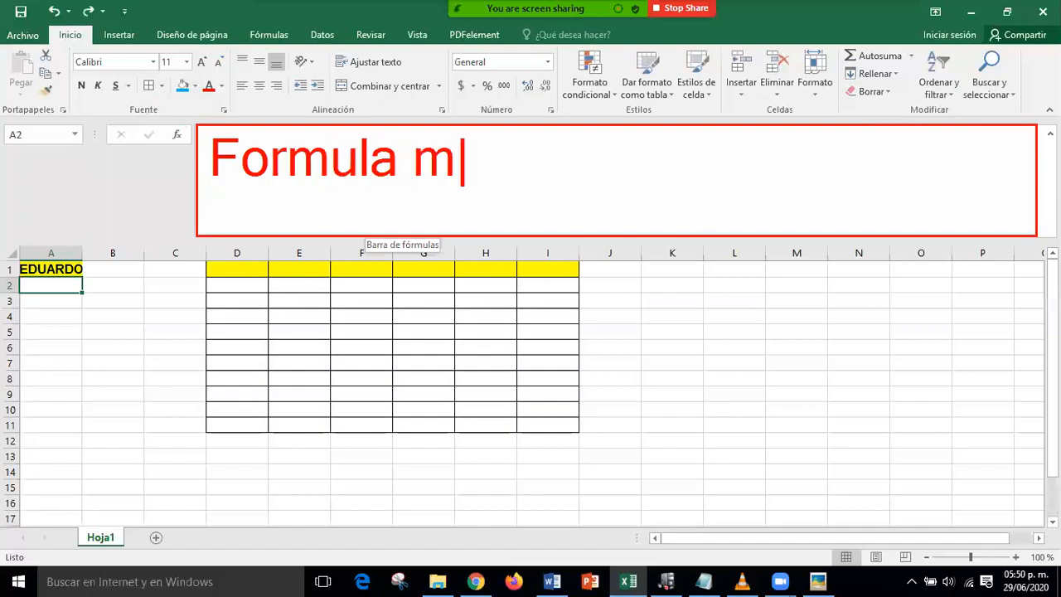
type("uy extten")
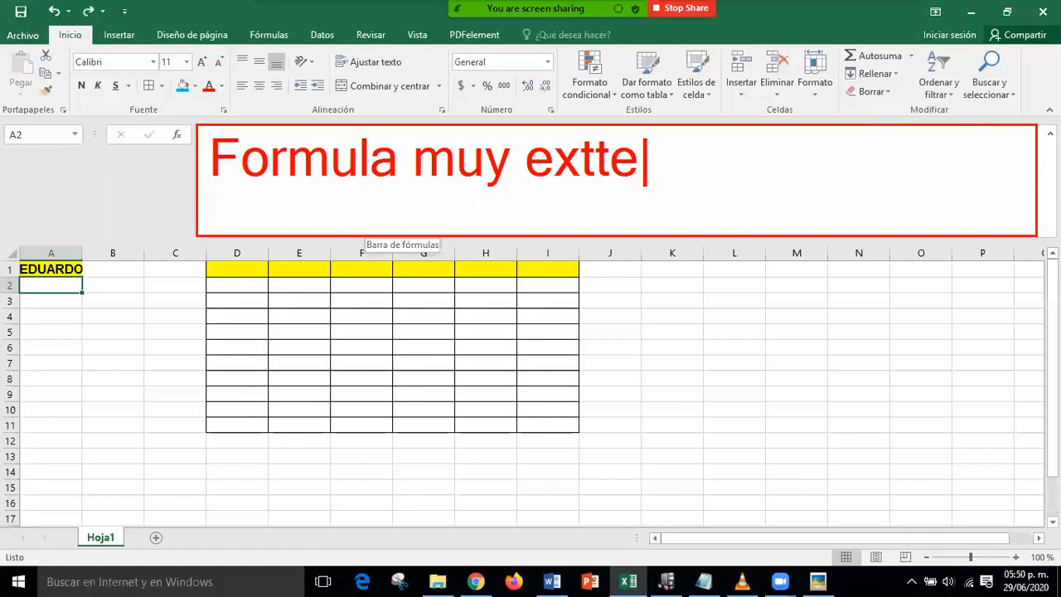
key("BackSpace")
key("BackSpace")
key("BackSpace")
type("ensa")
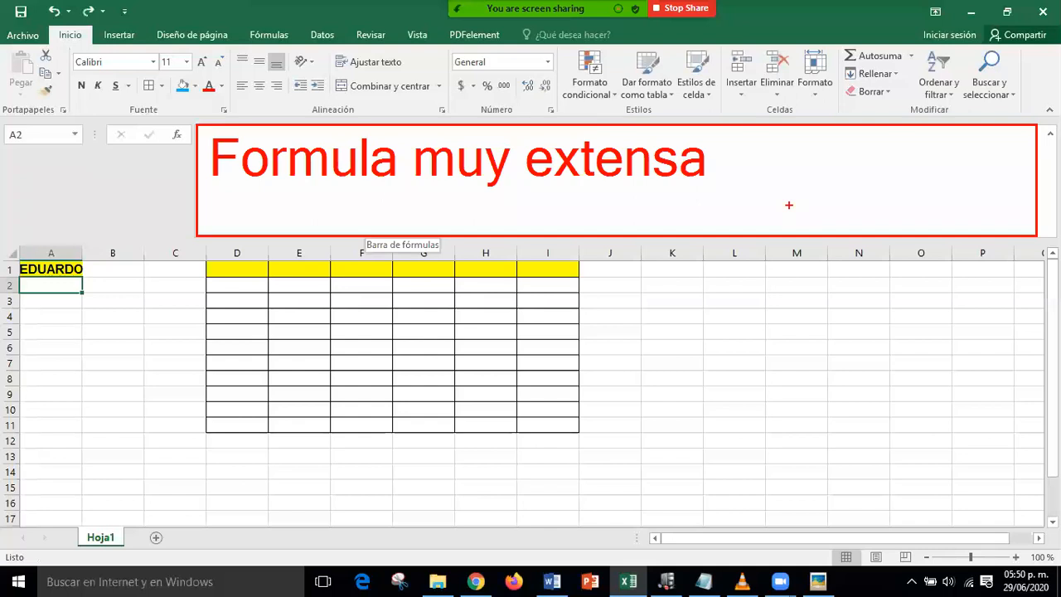
key("Escape")
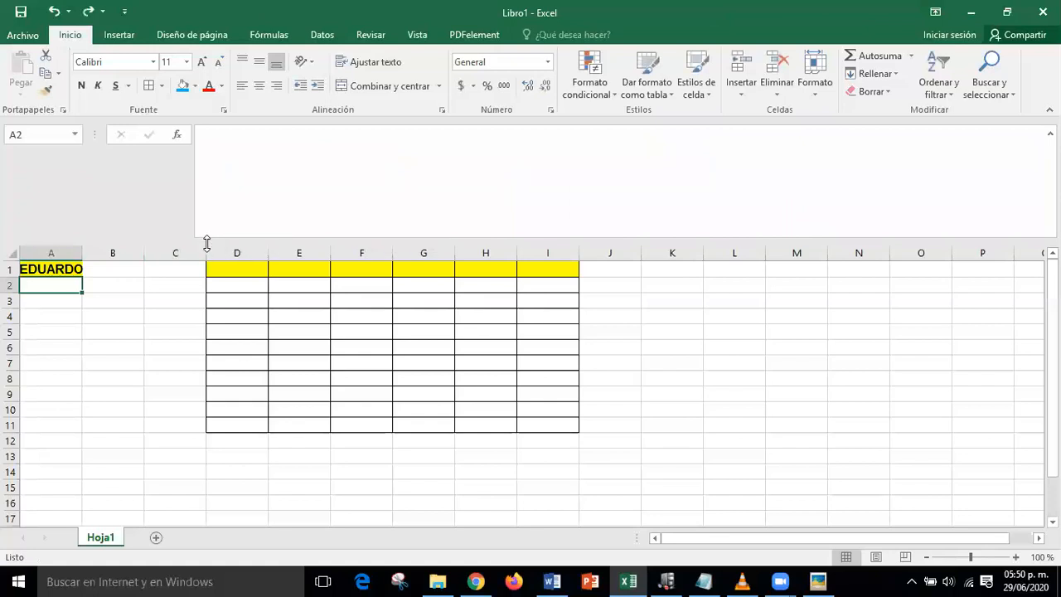
- Shrink the formula bar to one line and mark the copy, series and Extender fórmula notes
left_click_drag(207, 241, 237, 142)
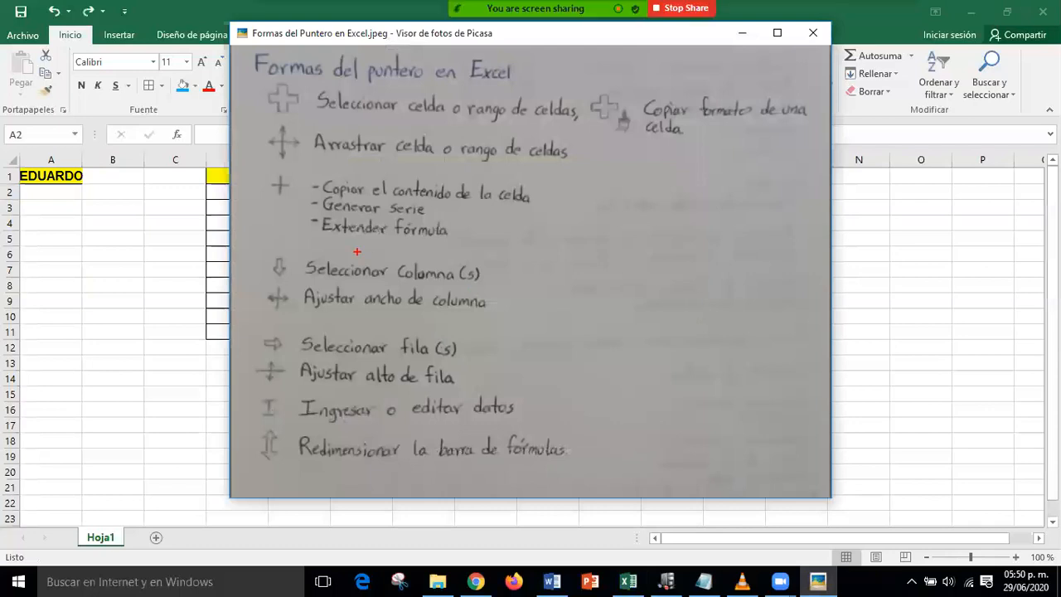
mouse_move(264, 170)
left_mouse_down()
mouse_move(281, 219)
mouse_move(423, 255)
mouse_move(566, 253)
left_mouse_up()
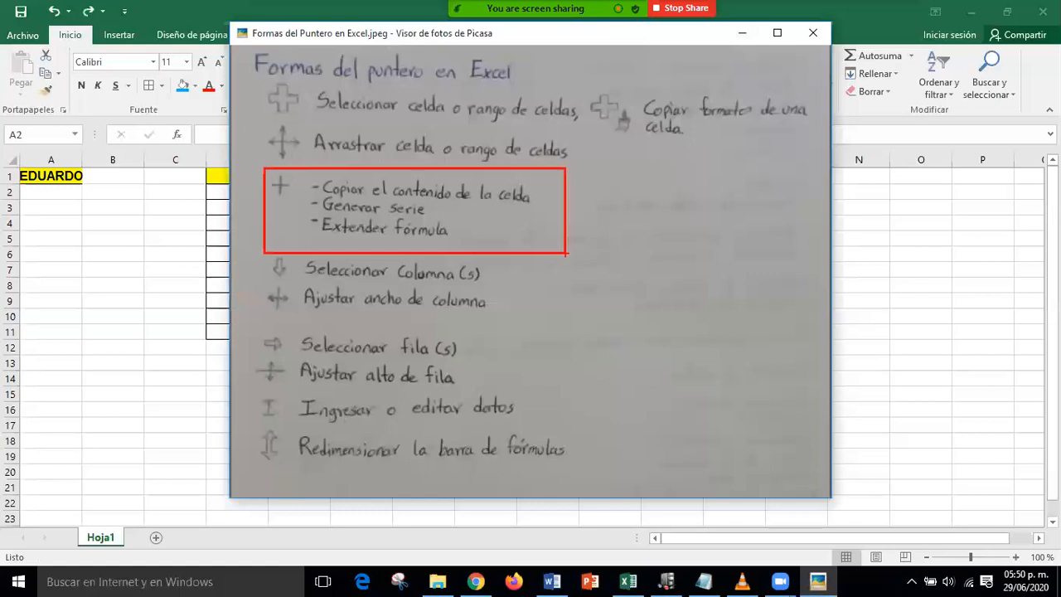
left_click_drag(232, 237, 279, 200)
mouse_move(310, 217)
left_mouse_down()
mouse_move(358, 239)
mouse_move(473, 240)
mouse_move(509, 228)
left_mouse_up()
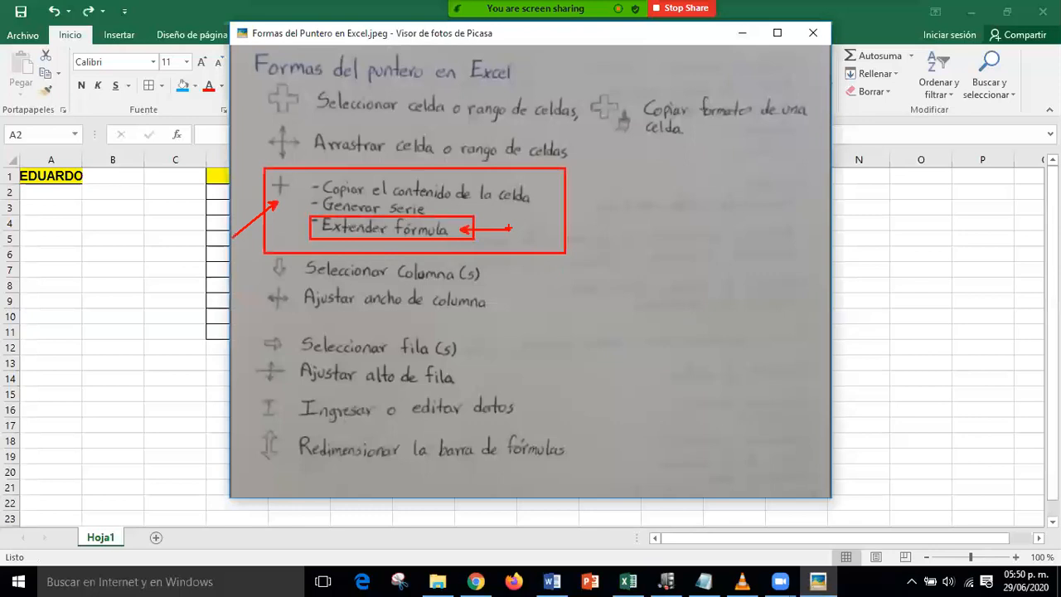
key("Escape")
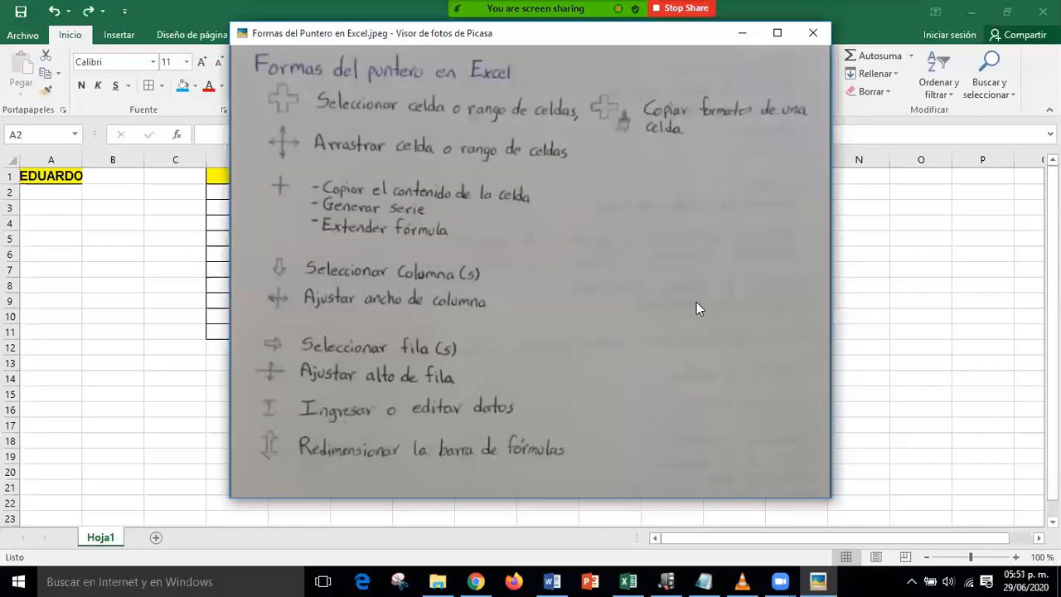
- Add sheet Hoja2, enter the first name in A1, fill-drag it down to A20, then undo
left_click(740, 38)
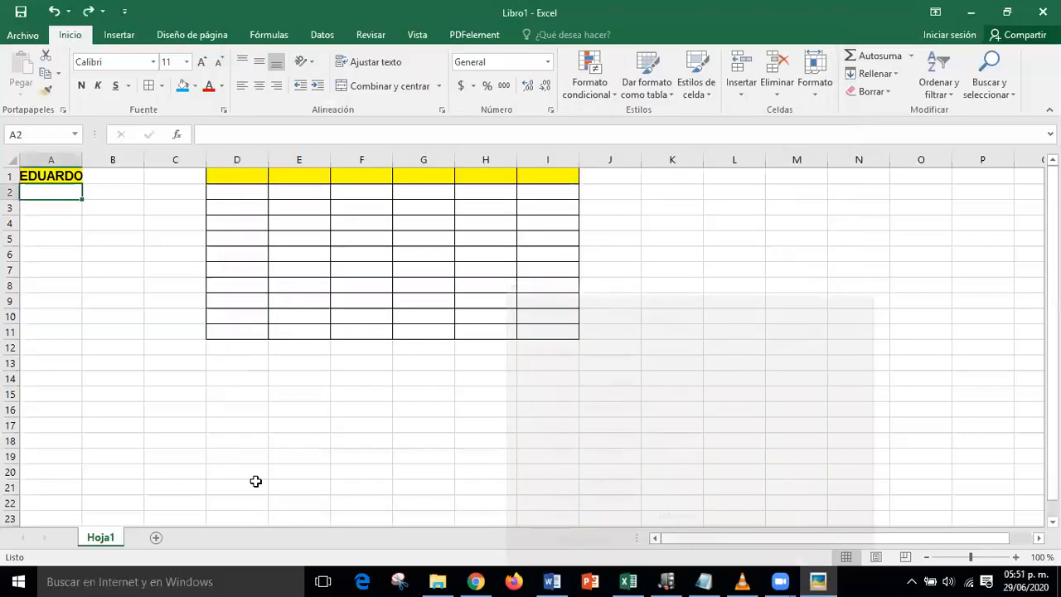
left_click(155, 539)
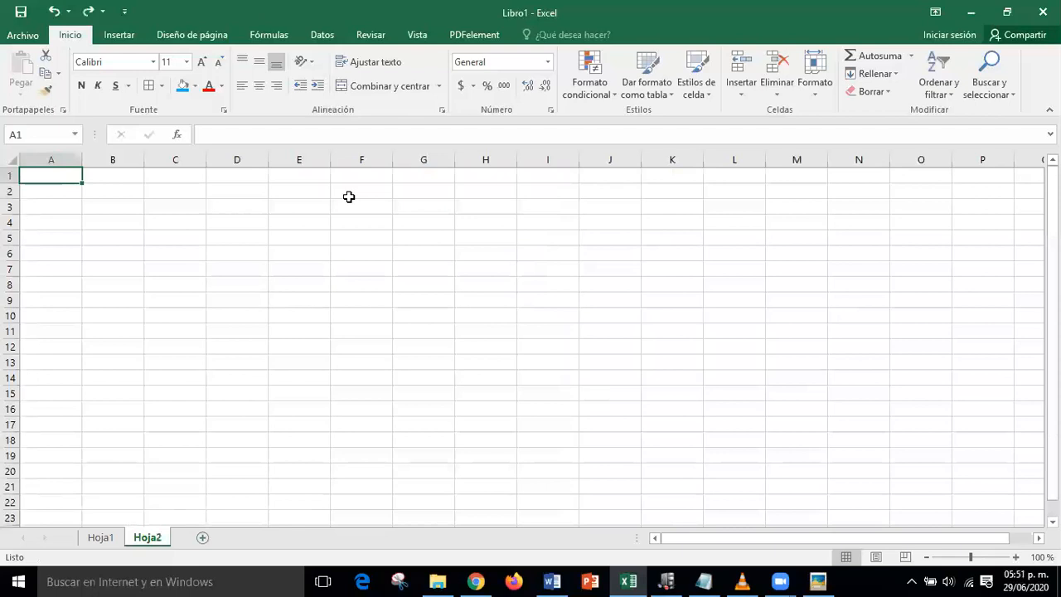
type("Ed")
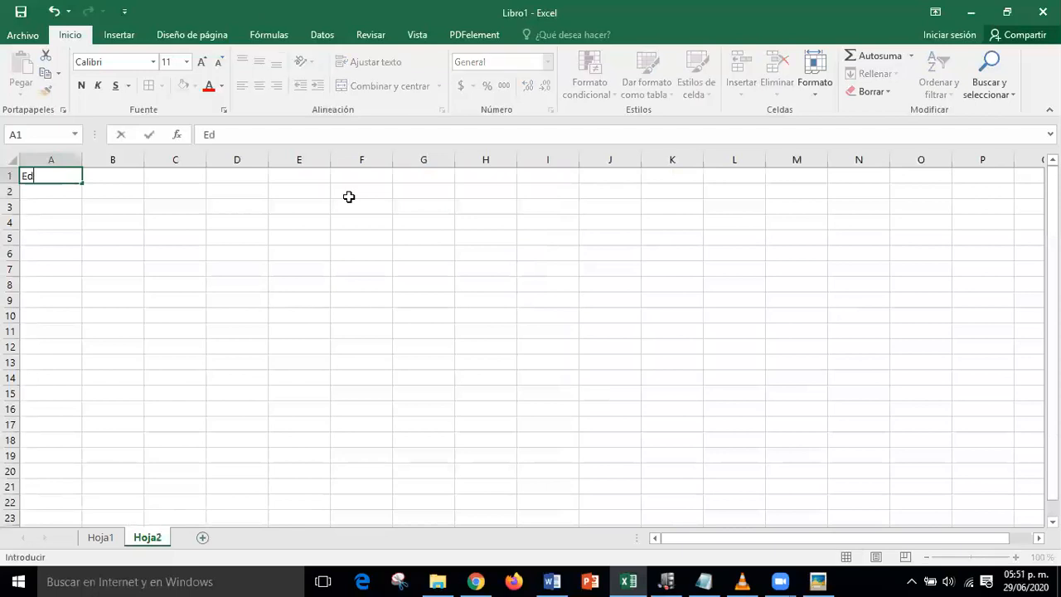
type("uardo")
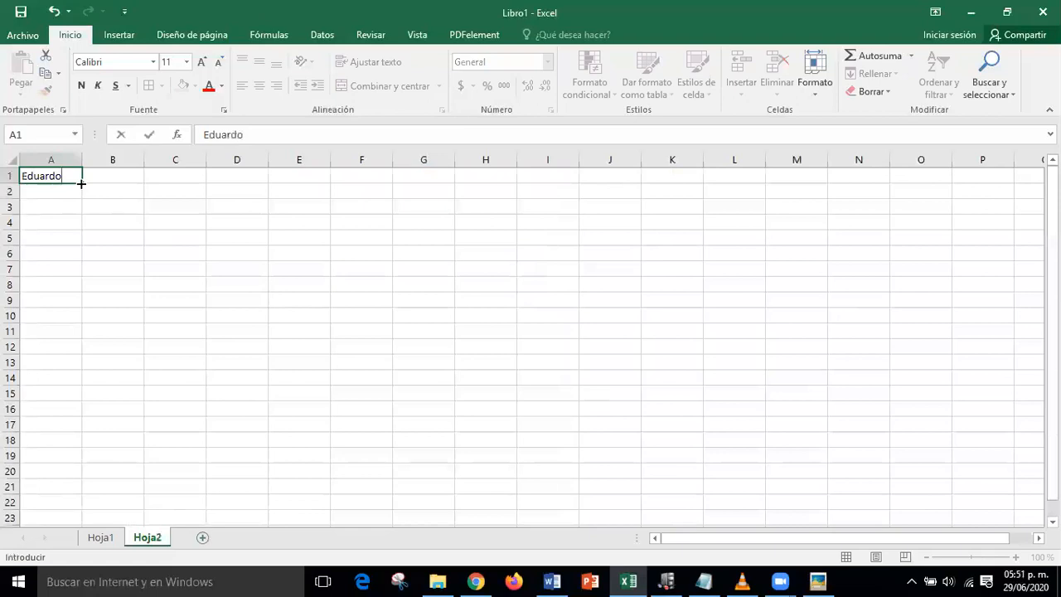
left_click_drag(81, 183, 81, 183)
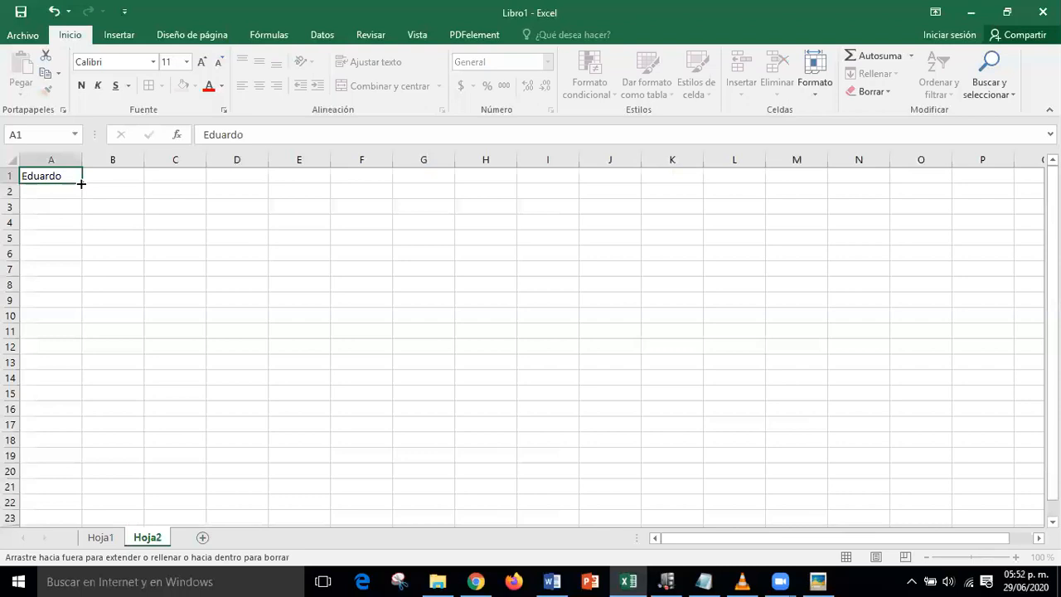
left_click_drag(81, 184, 67, 477)
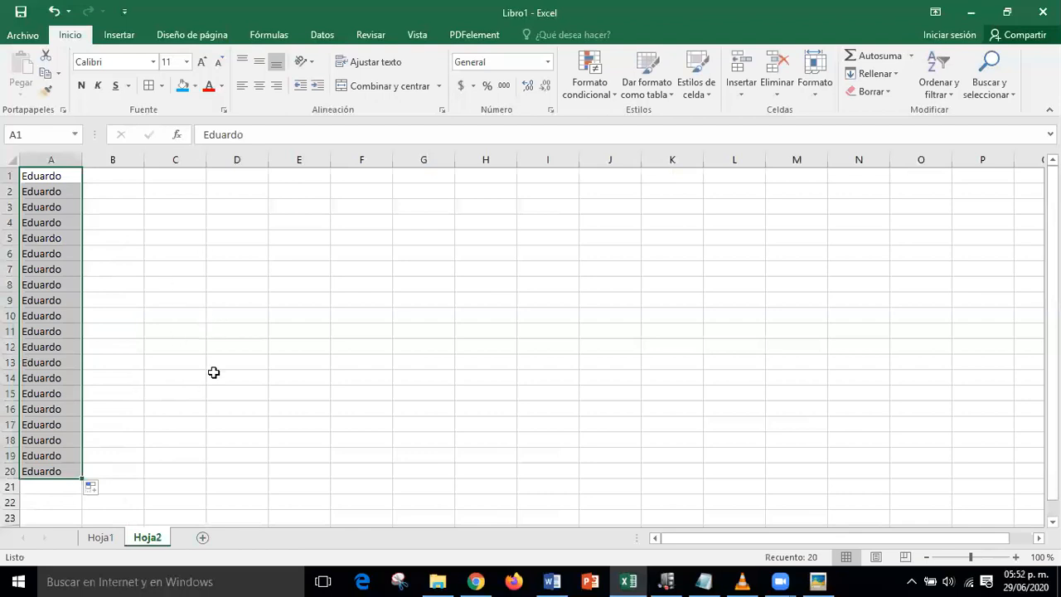
key("ctrl+z")
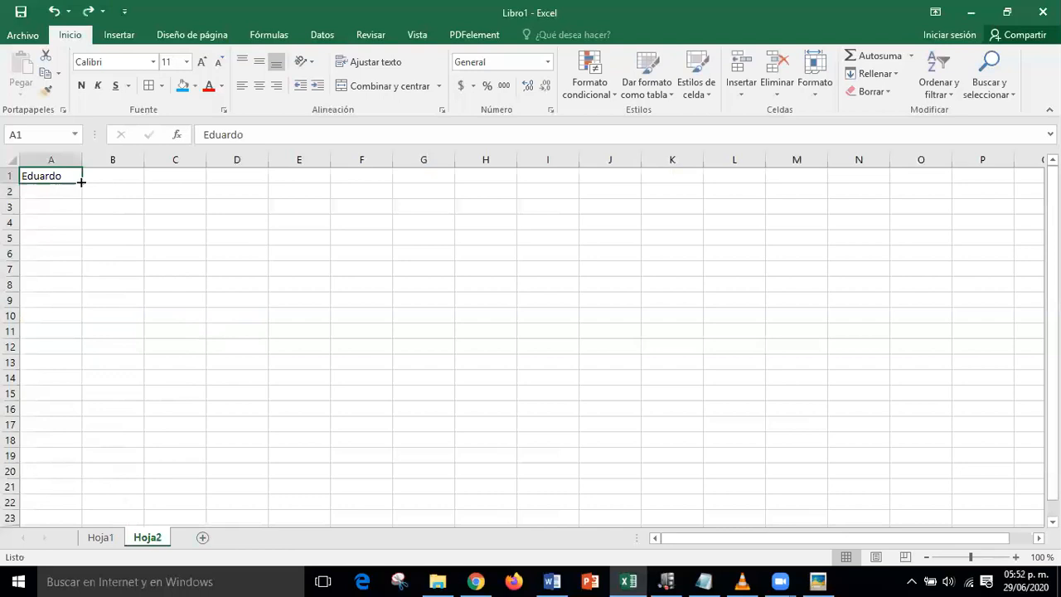
- Replace A1 with 37 and fill-drag it down through A19, then bring back the pointer-shapes picture
key("Delete")
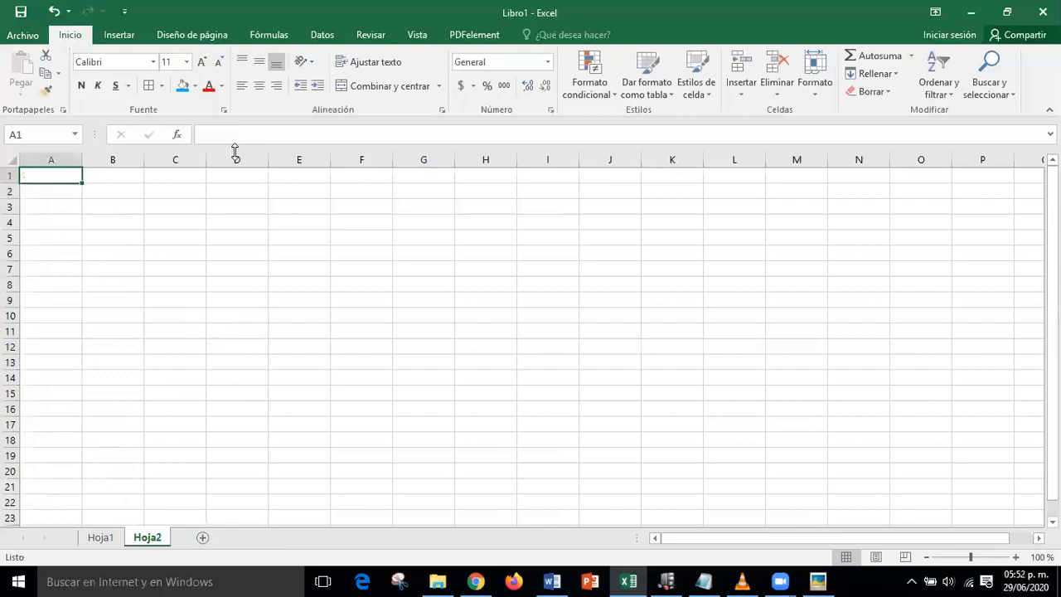
type("3")
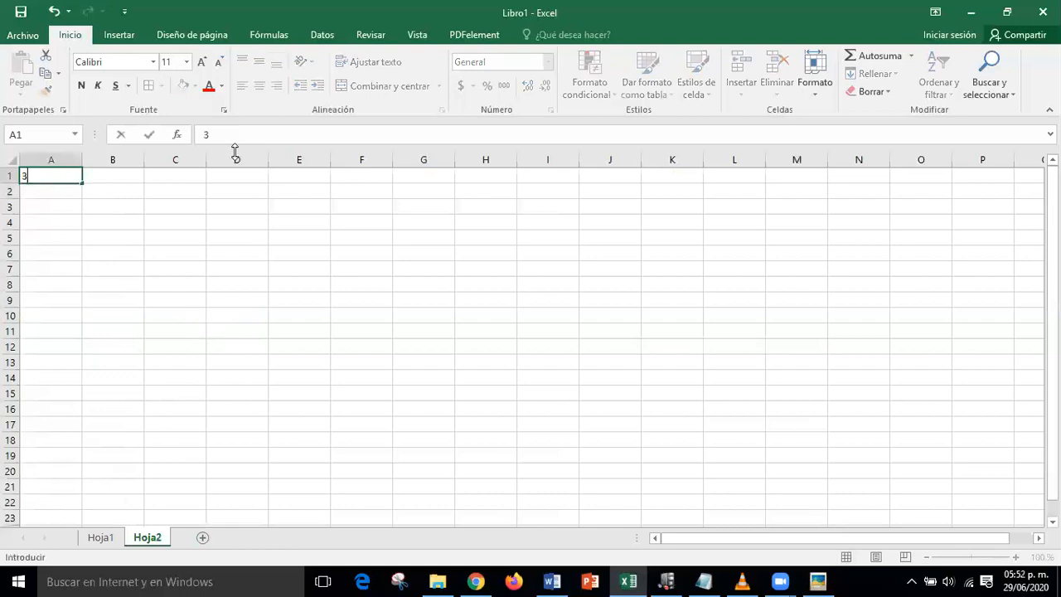
type("7")
key("Return")
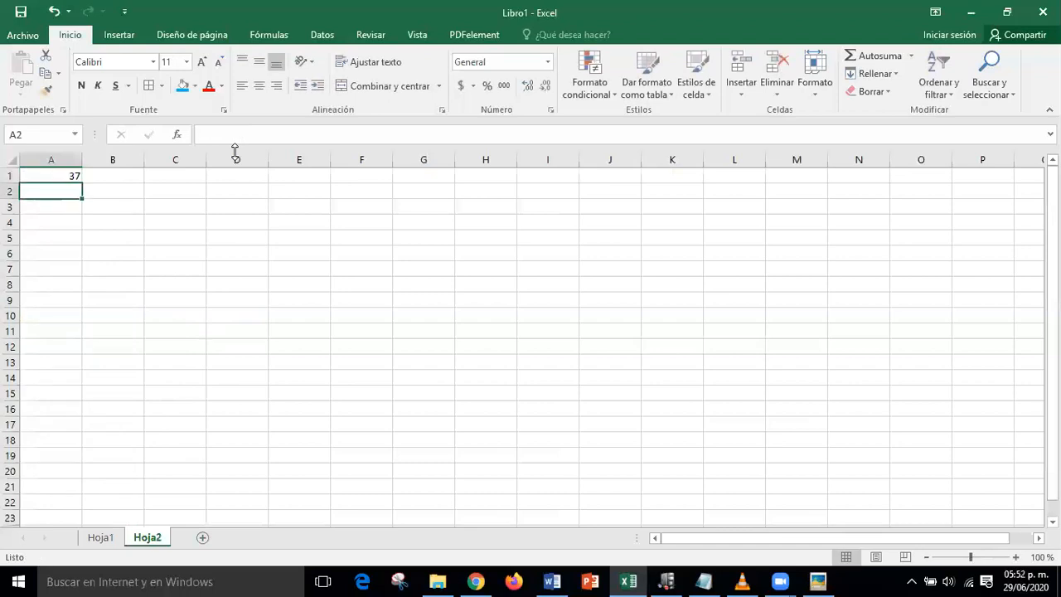
left_click(53, 172)
left_click_drag(82, 182, 76, 427)
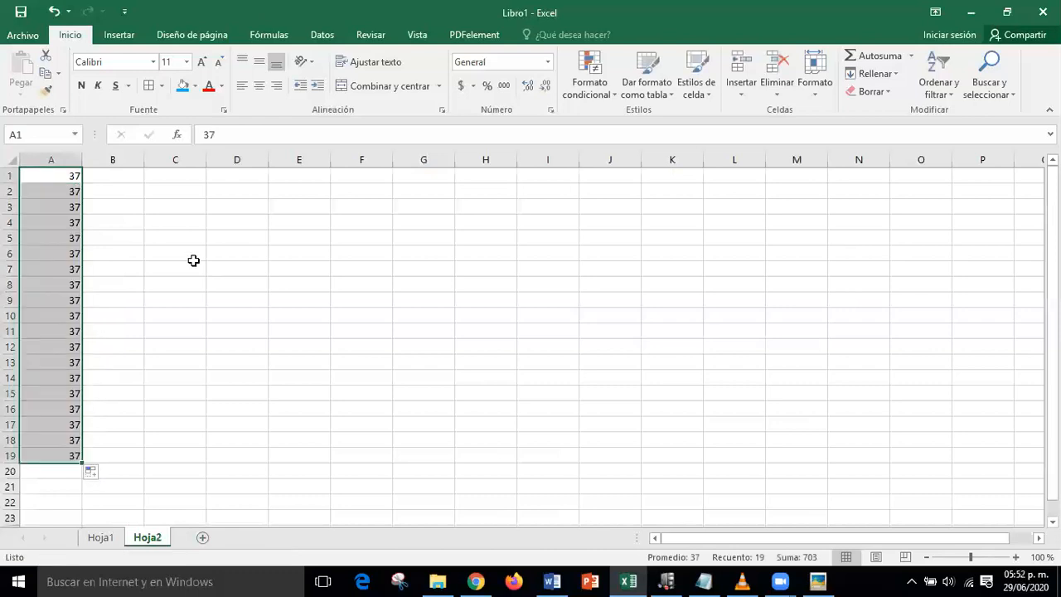
left_click(815, 580)
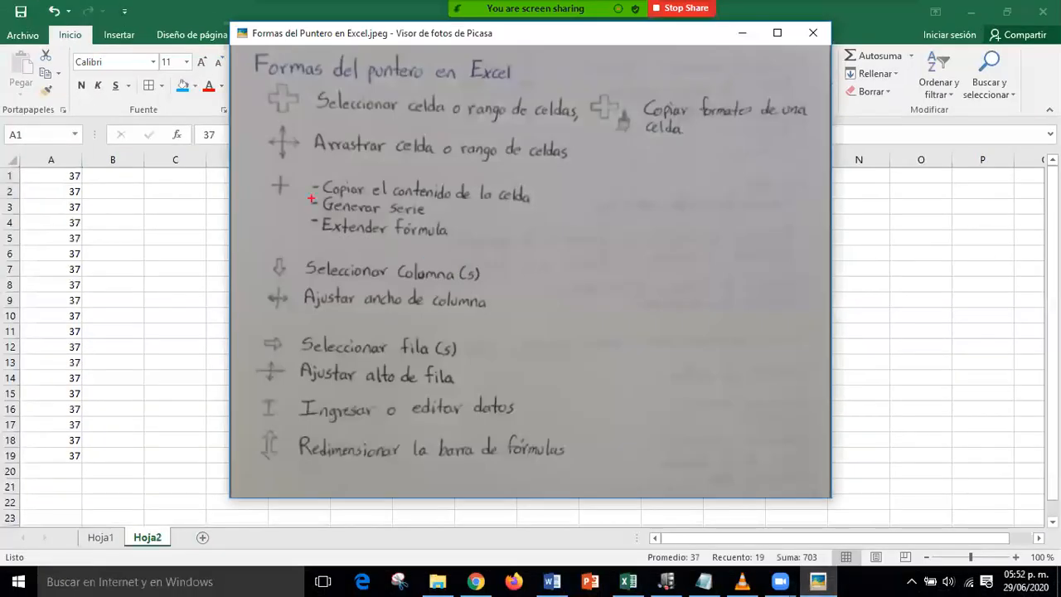
- Mark the Generar serie note, return to Excel, and delete the 37s from A1:A19
mouse_move(303, 193)
left_mouse_down()
mouse_move(312, 209)
mouse_move(443, 224)
mouse_move(512, 269)
left_mouse_up()
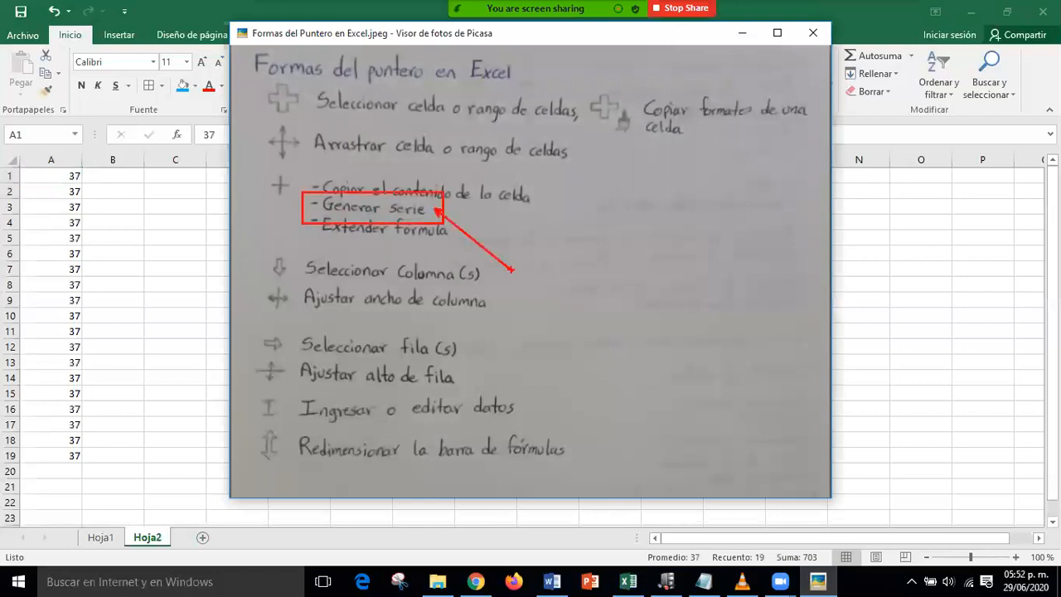
key("Escape")
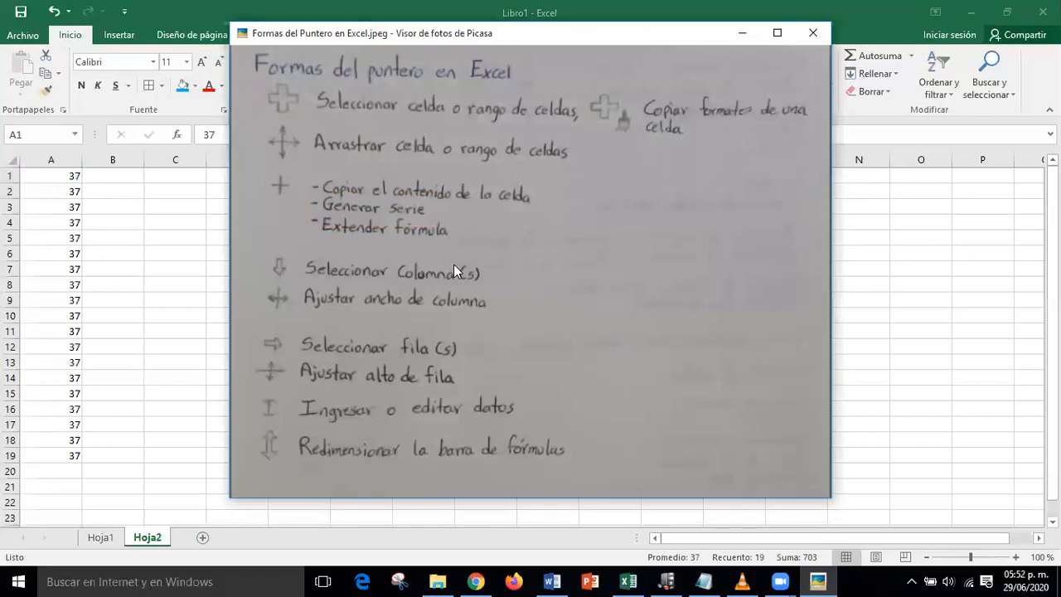
left_click(742, 33)
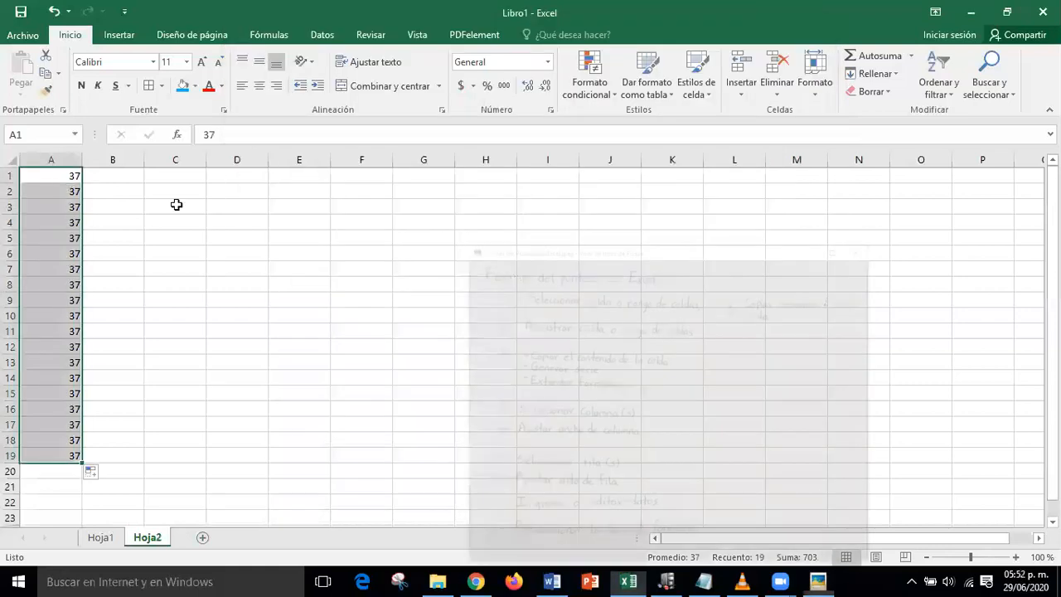
left_click_drag(63, 175, 64, 452)
key("Delete")
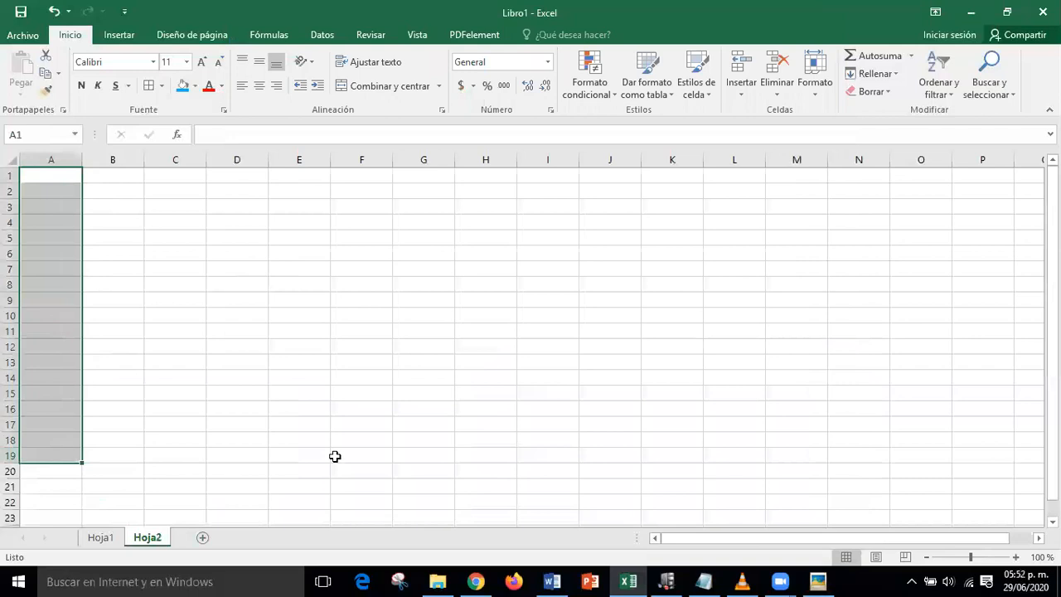
left_click_drag(348, 410, 349, 426)
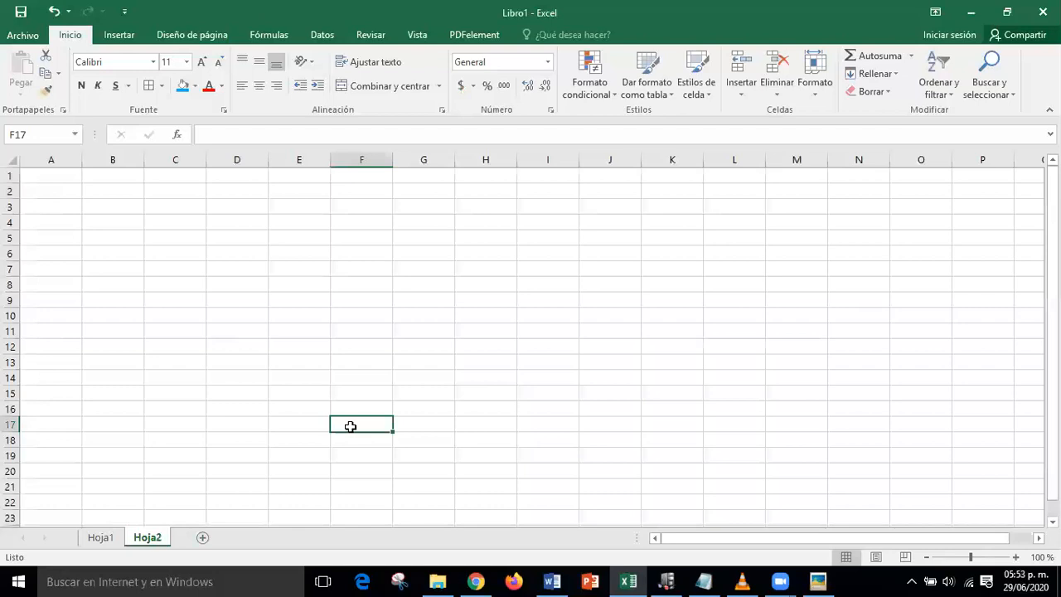
left_click(58, 176)
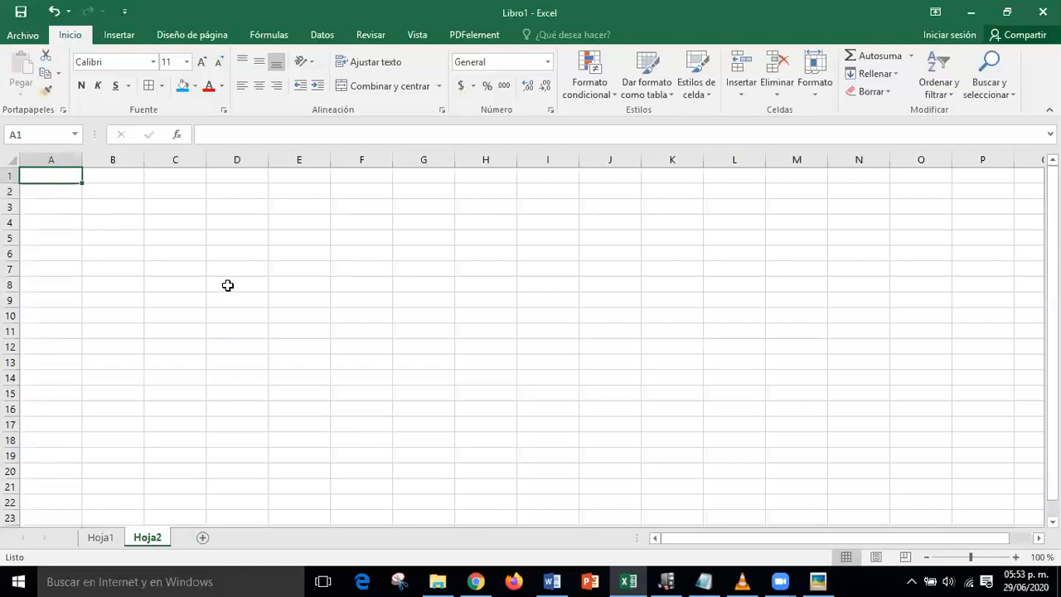
type("Lunes")
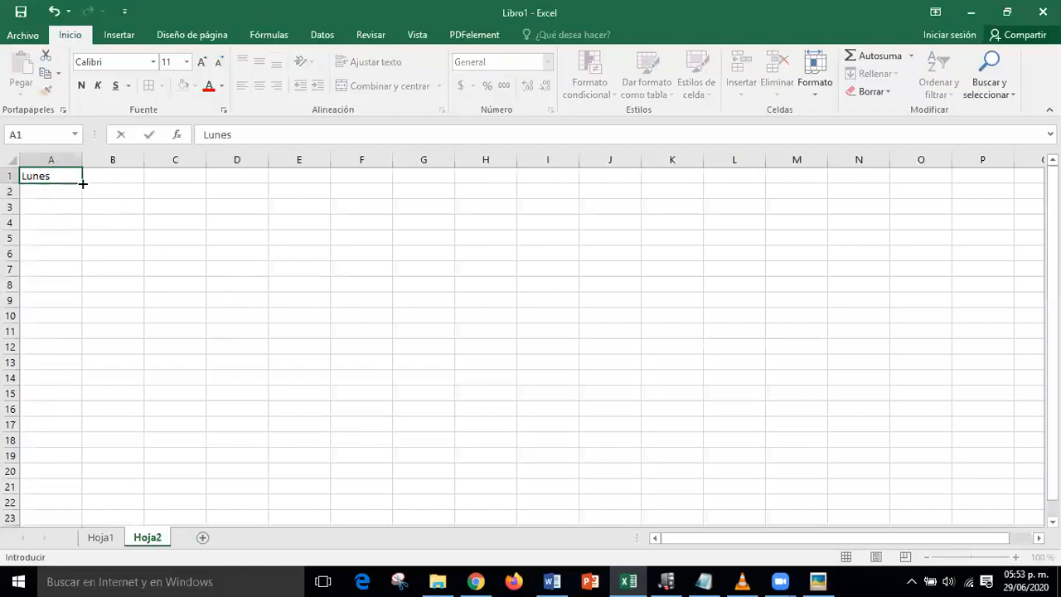
left_click_drag(83, 183, 83, 184)
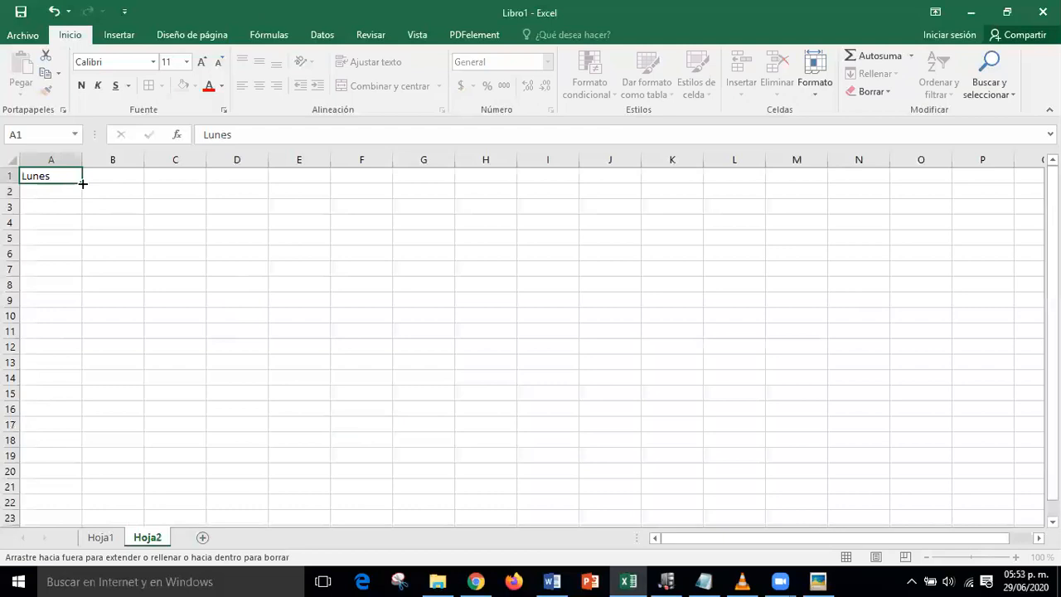
left_click_drag(83, 183, 463, 177)
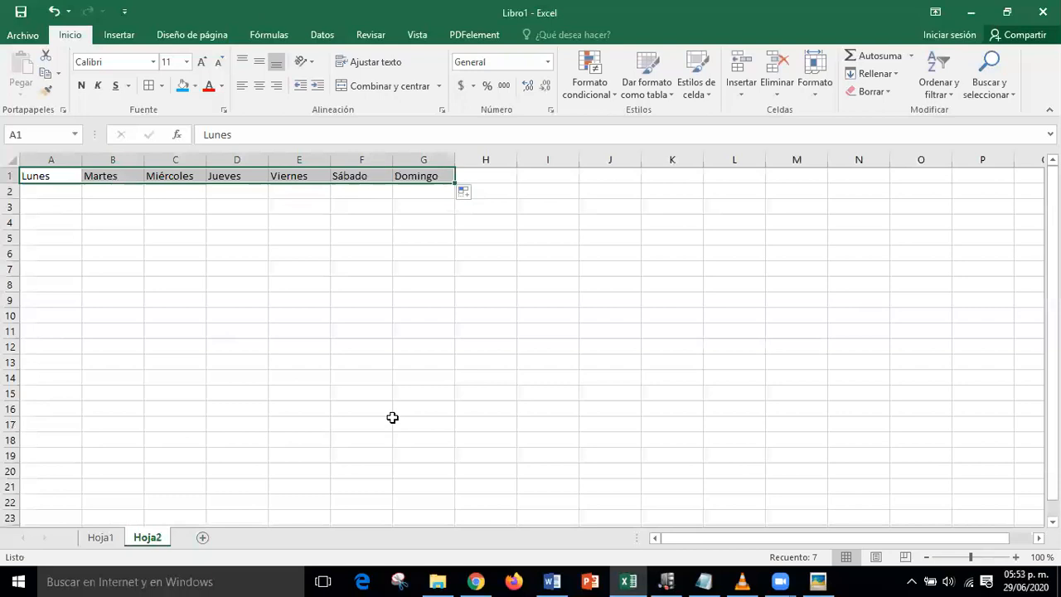
left_click(59, 177)
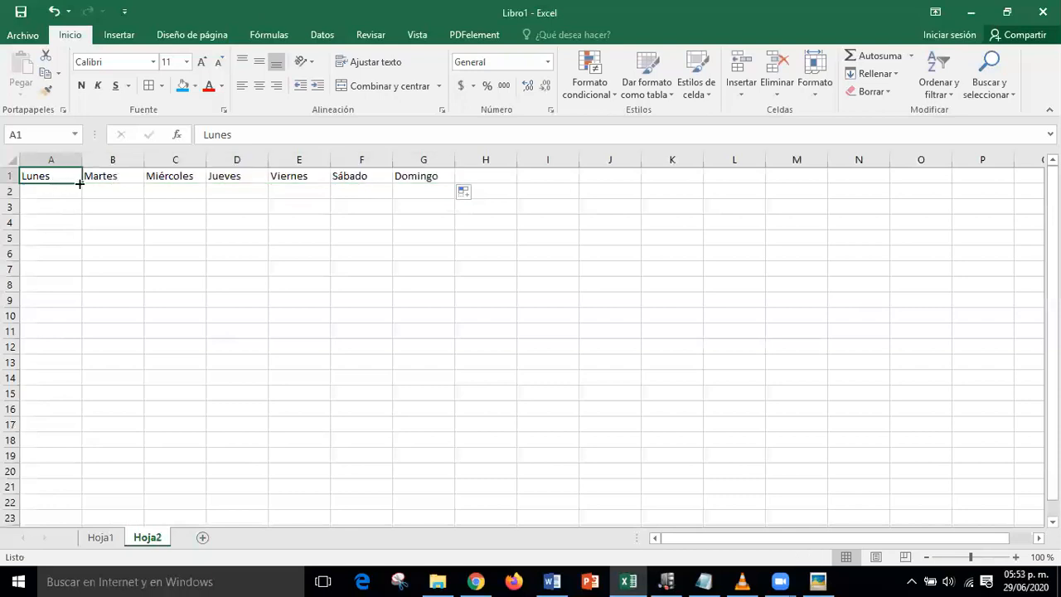
left_click_drag(80, 184, 78, 271)
left_click(305, 362)
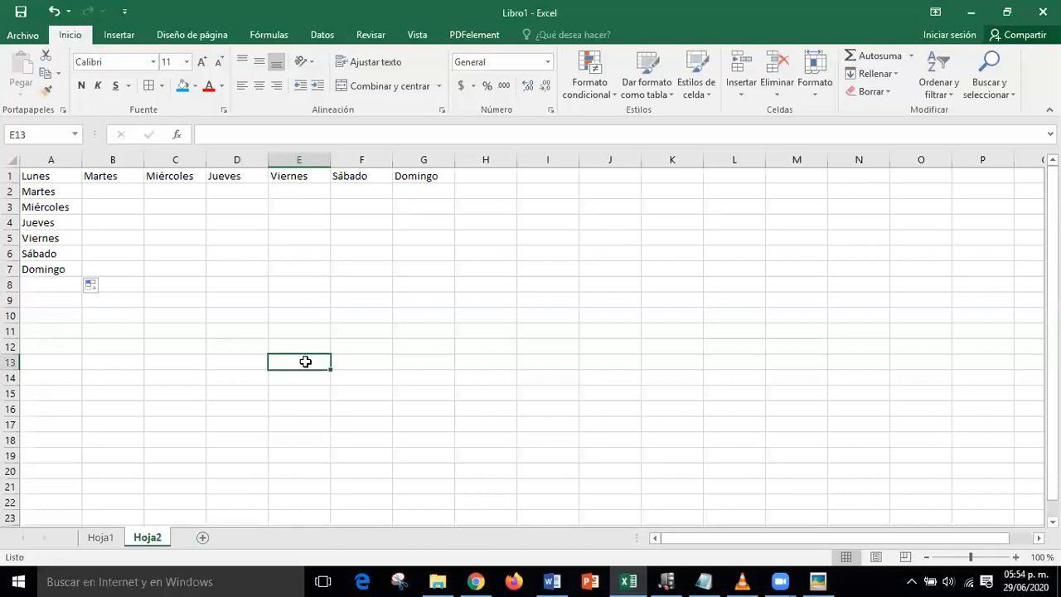
key("ctrl+z")
key("ctrl+z")
key("ctrl+z")
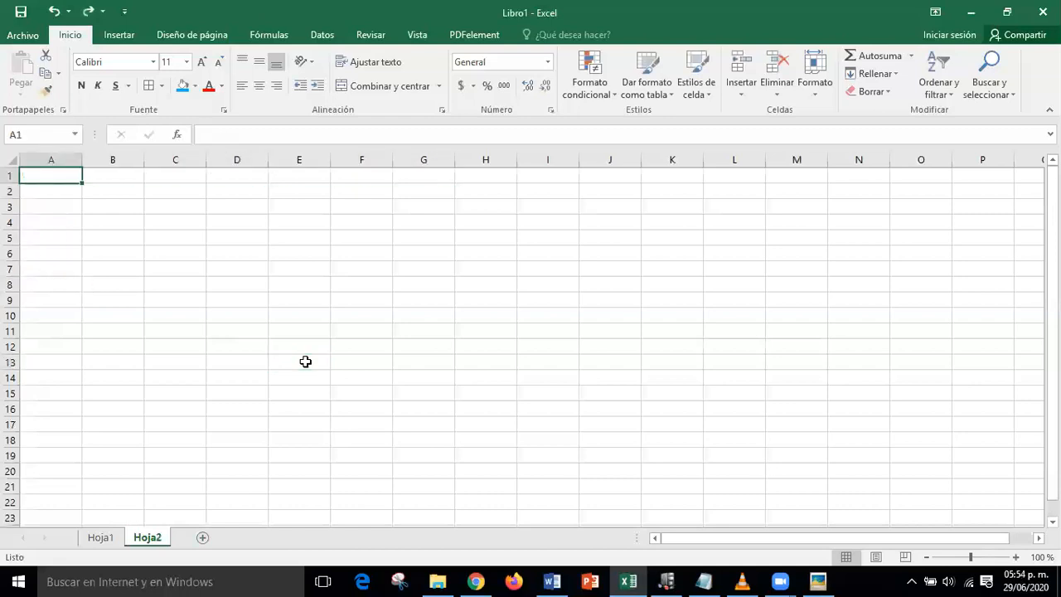
left_click(305, 361)
left_click(45, 176)
type("Enero")
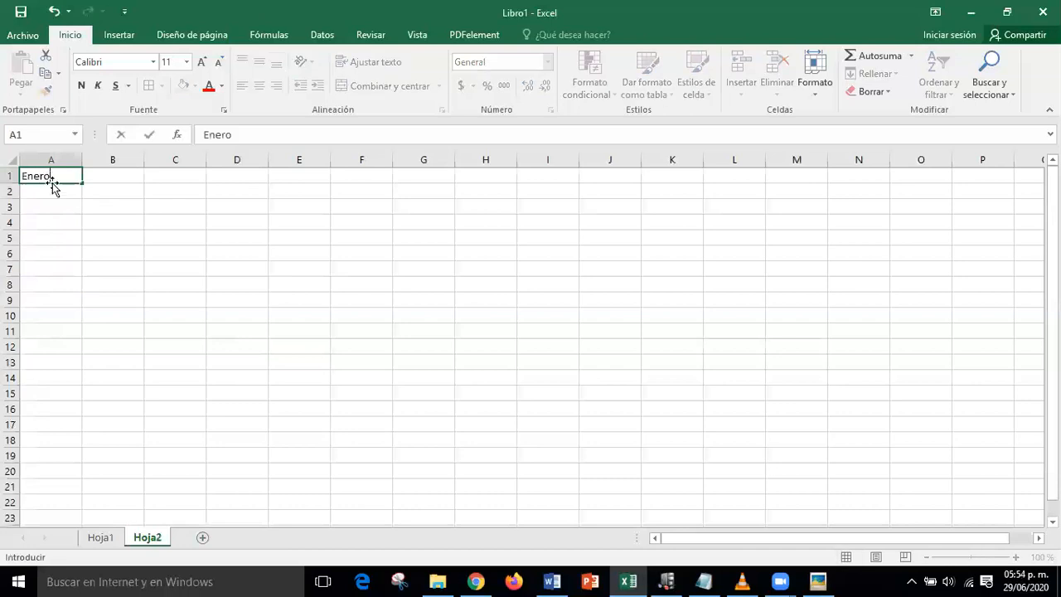
left_click_drag(83, 182, 83, 182)
left_click_drag(83, 182, 79, 349)
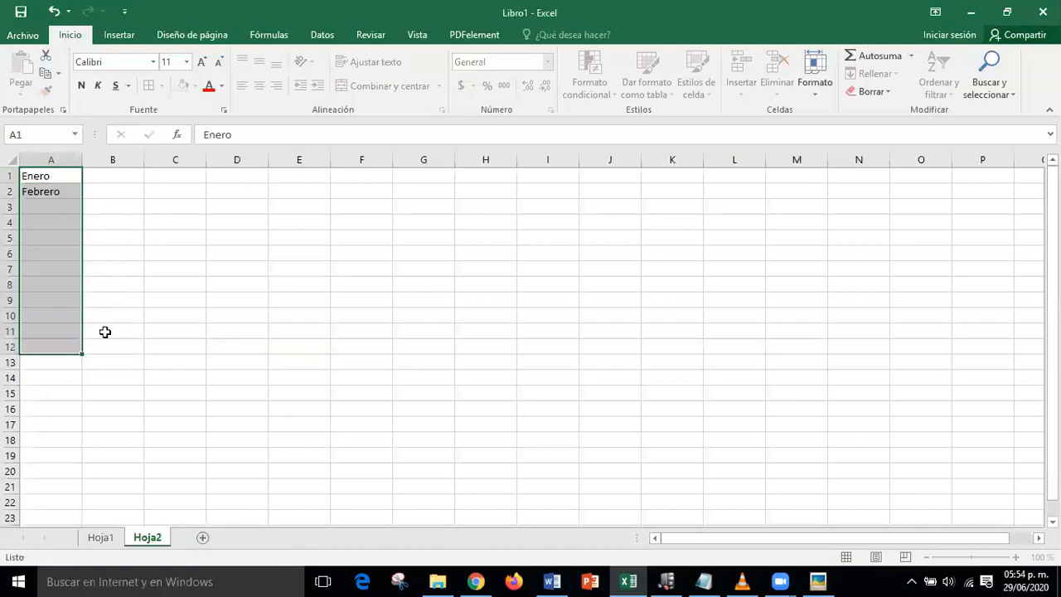
left_click(298, 293)
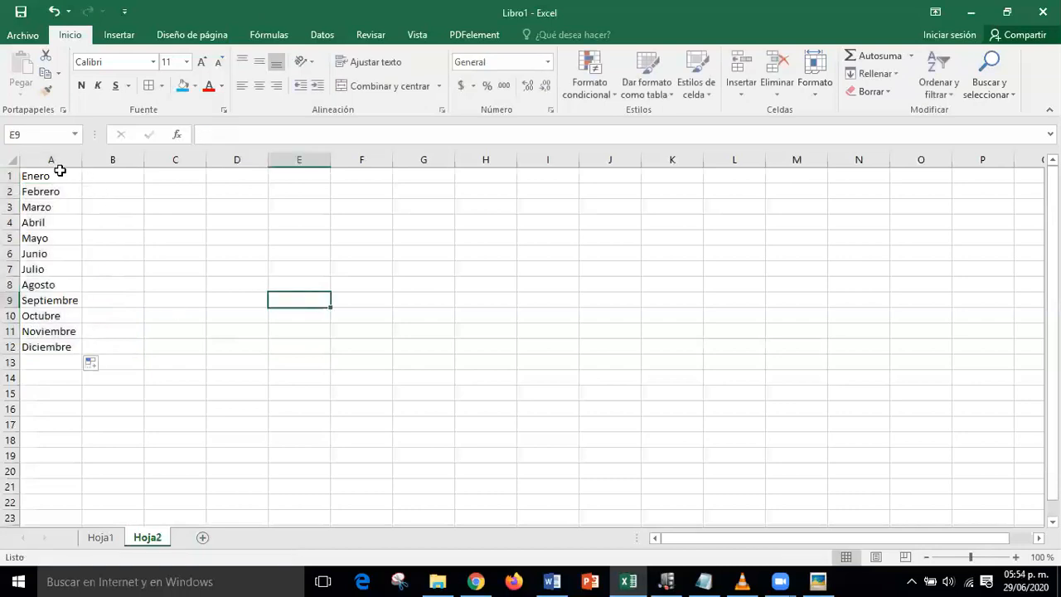
left_click(70, 176)
left_click_drag(82, 181, 738, 181)
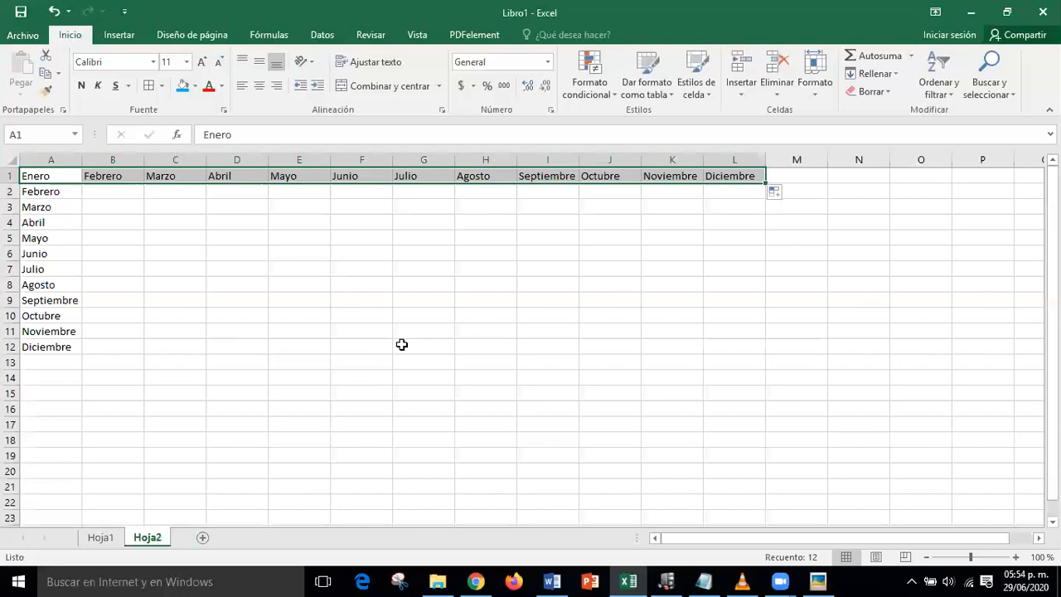
key("ctrl+z")
key("ctrl+z")
key("ctrl+z")
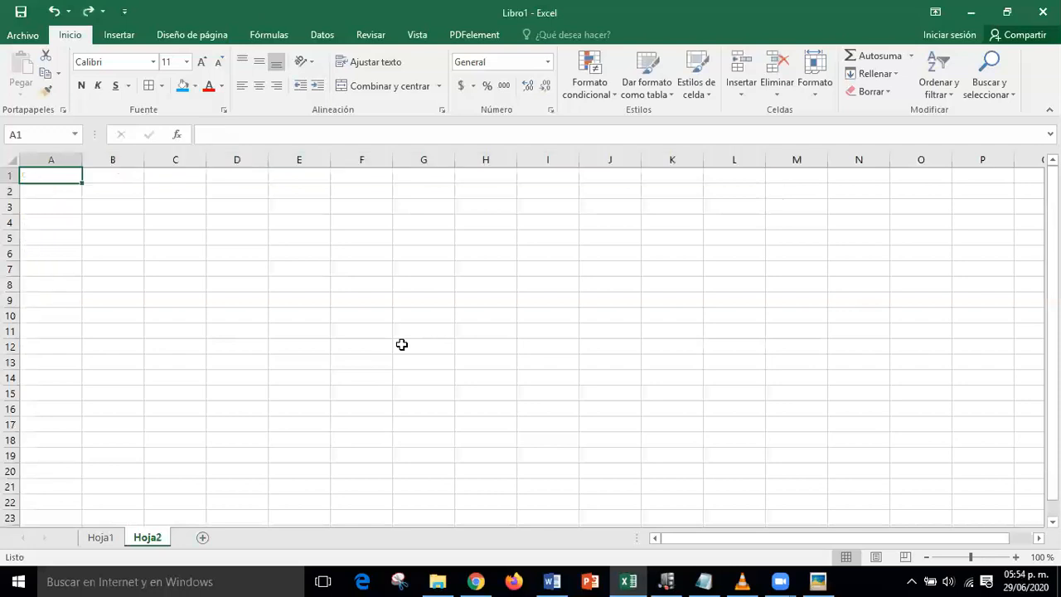
left_click(401, 344)
left_click(61, 181)
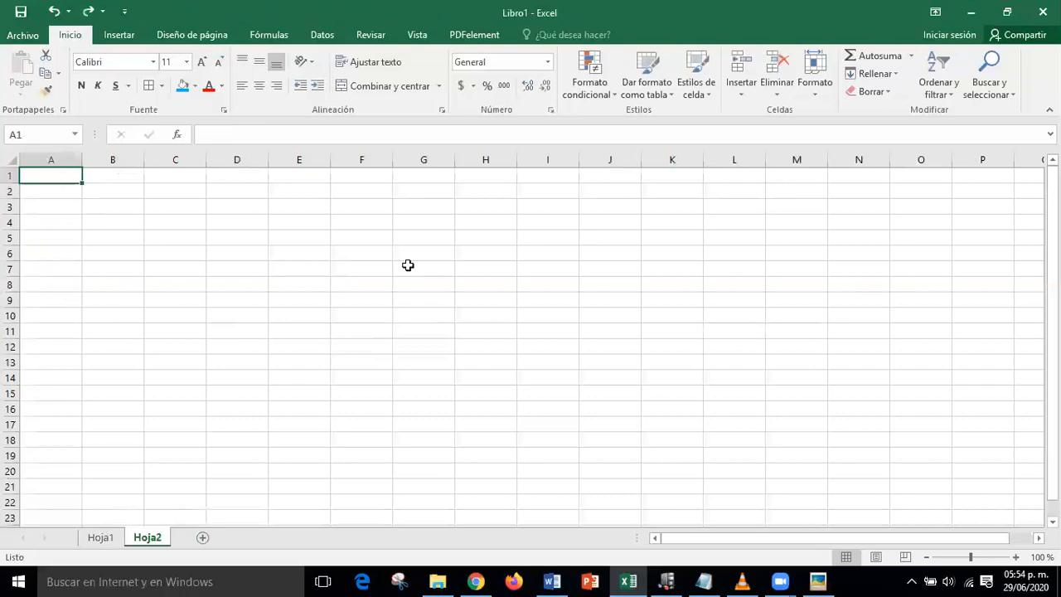
type("Norte")
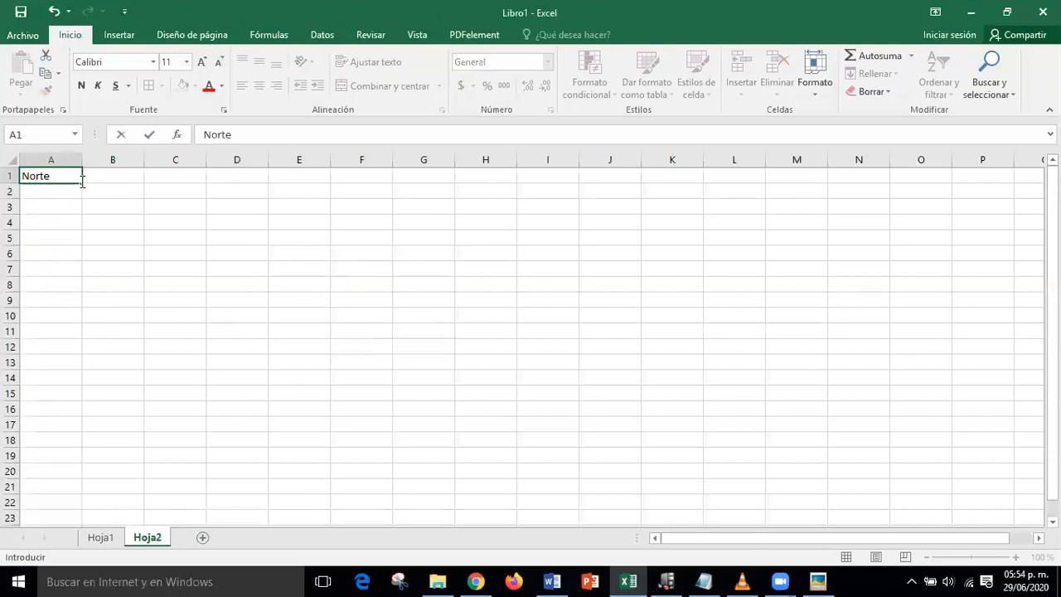
left_click_drag(84, 180, 80, 328)
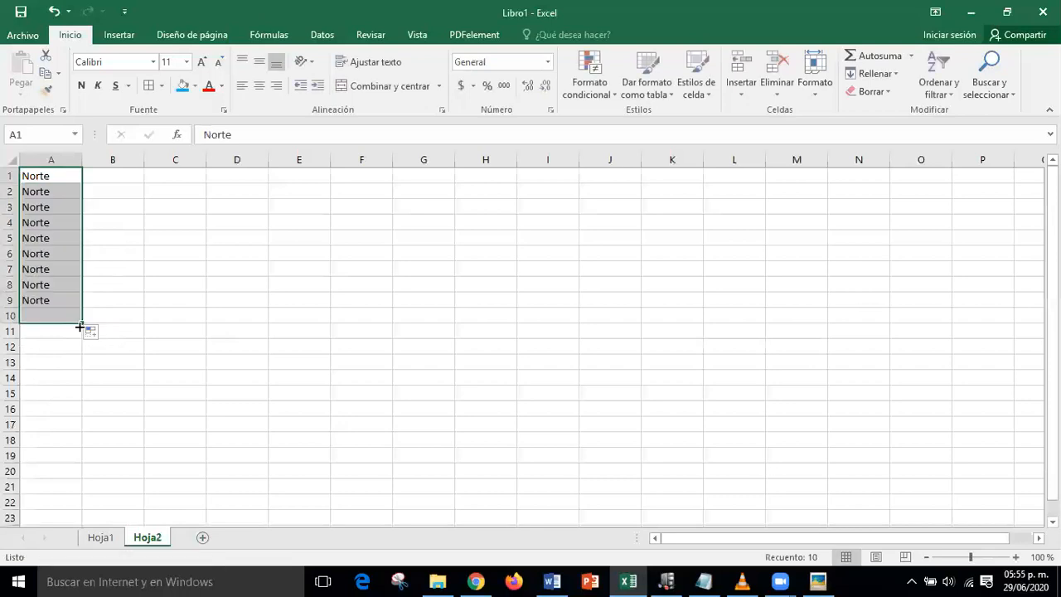
left_click(170, 176)
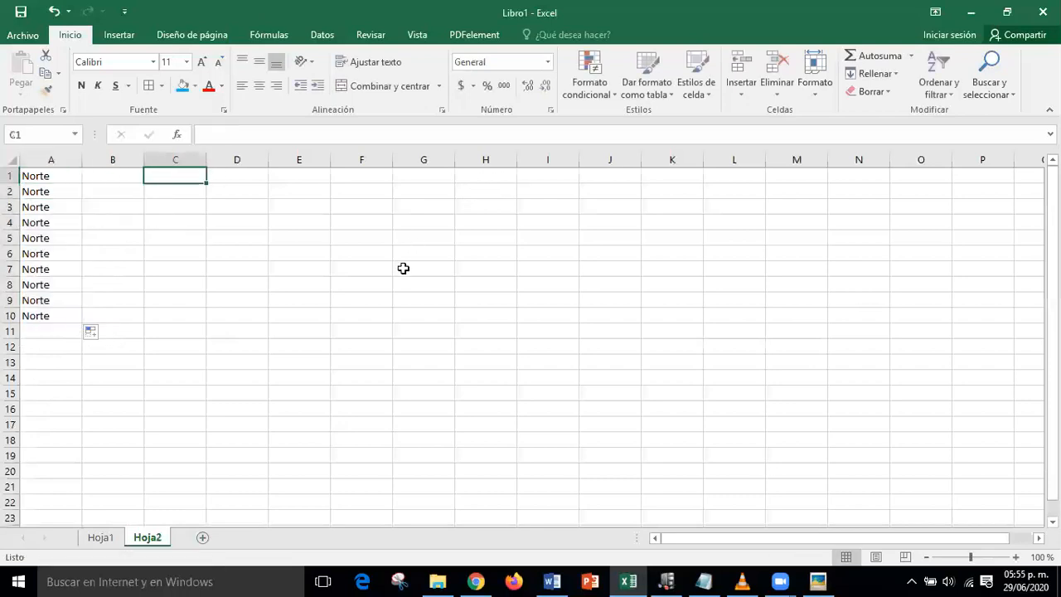
type("Pri")
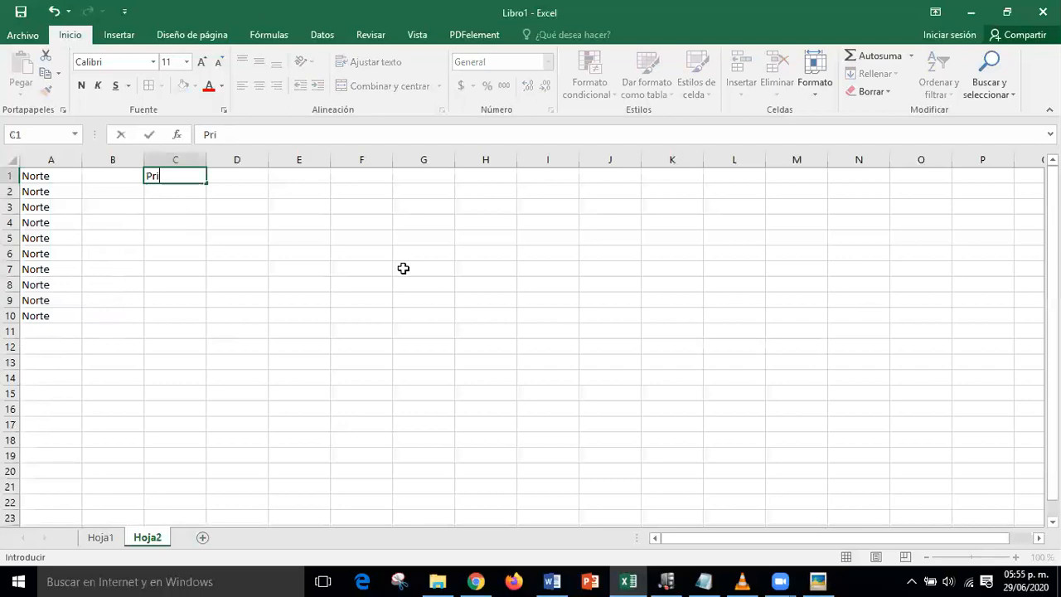
type("mavera")
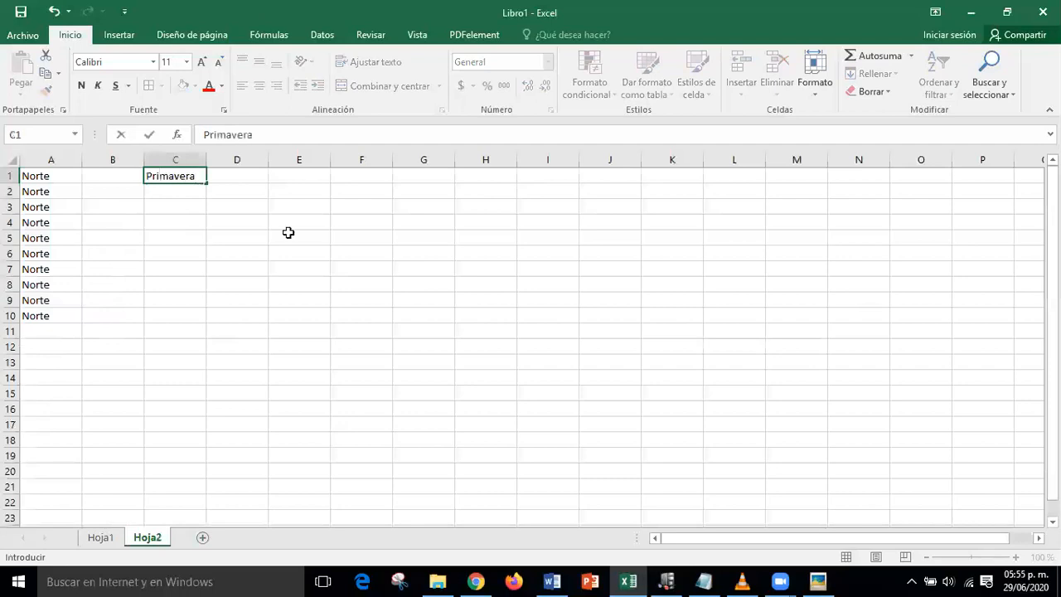
left_click_drag(206, 184, 223, 316)
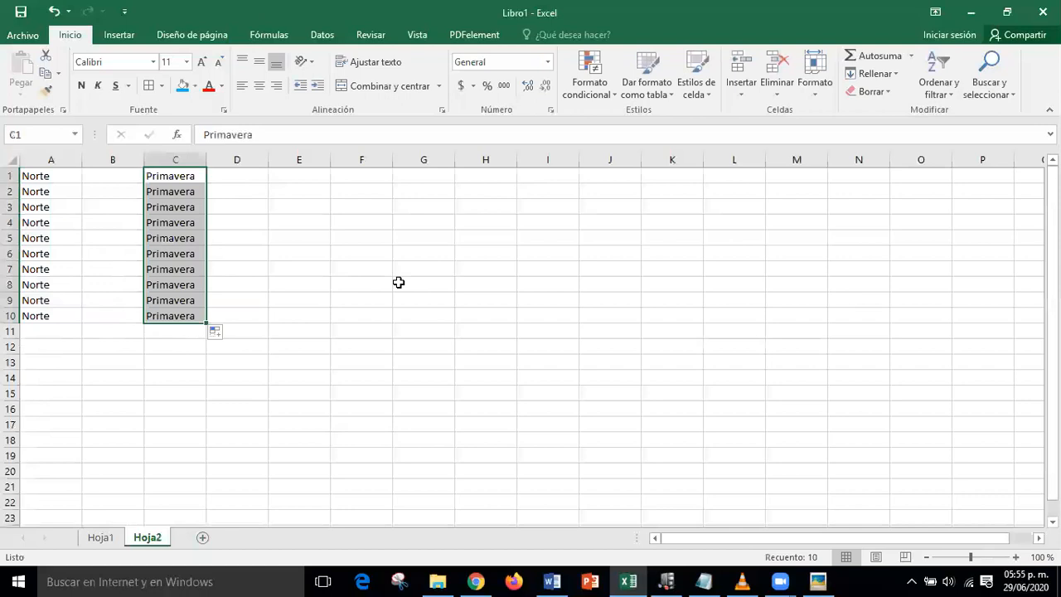
key("ctrl+z")
key("ctrl+z")
key("ctrl+z")
key("ctrl+z")
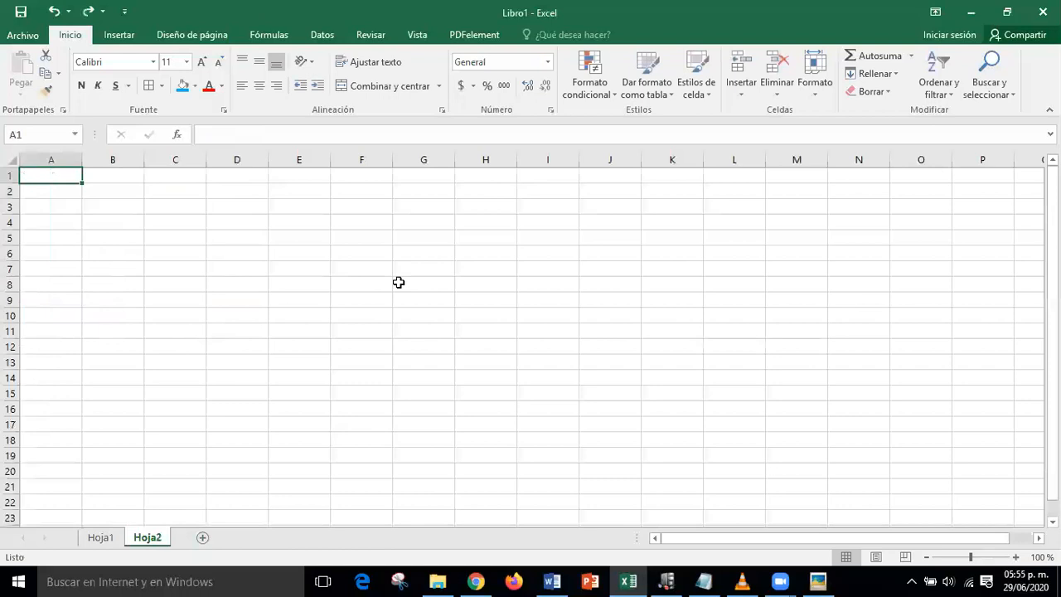
- Enter 5 in A1 and 10 in A2 as the series starting values
left_click(348, 296)
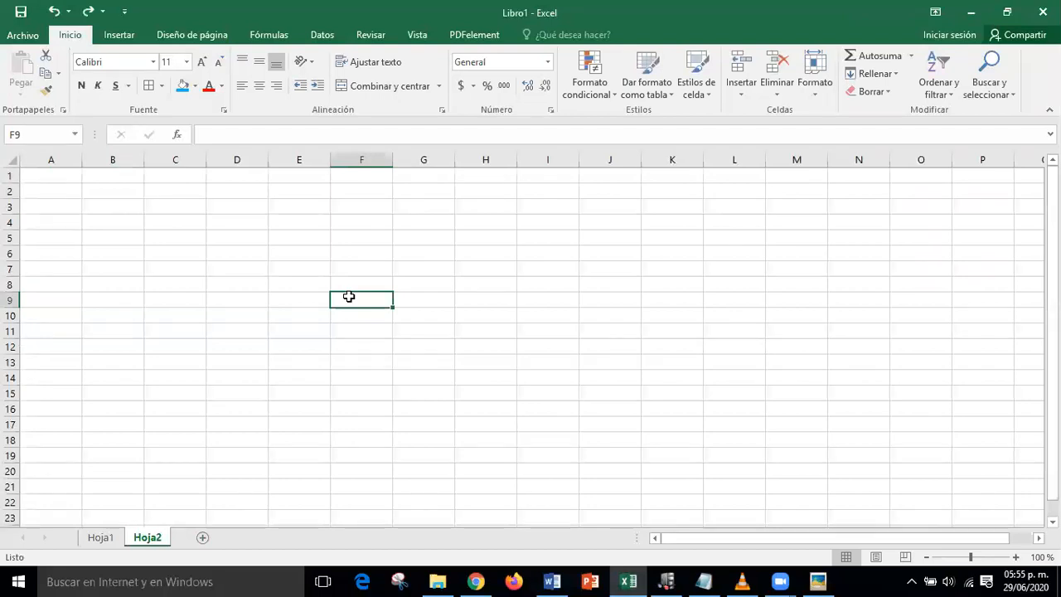
left_click(55, 175)
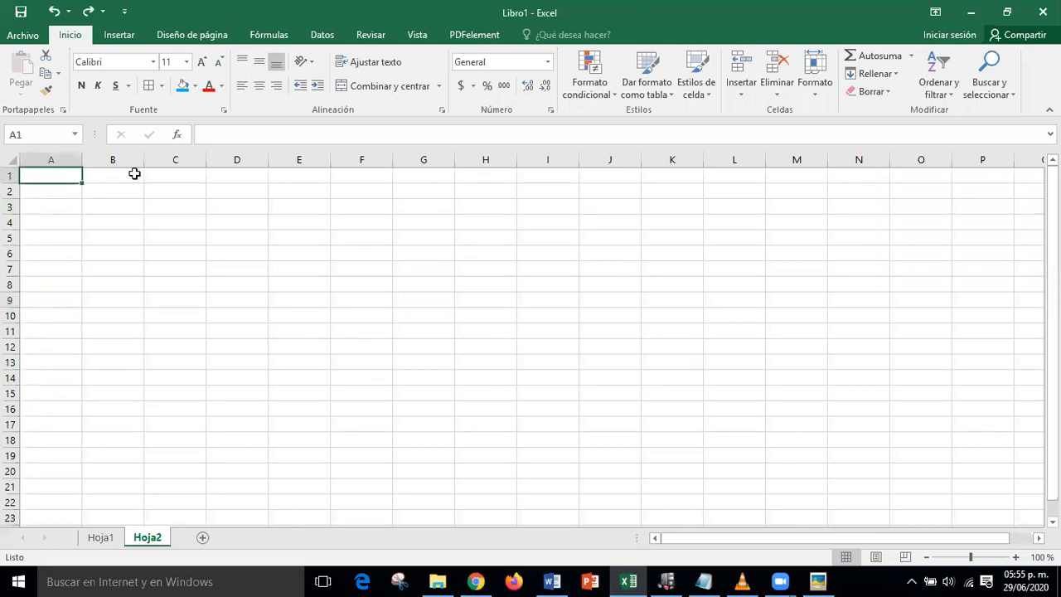
type("5")
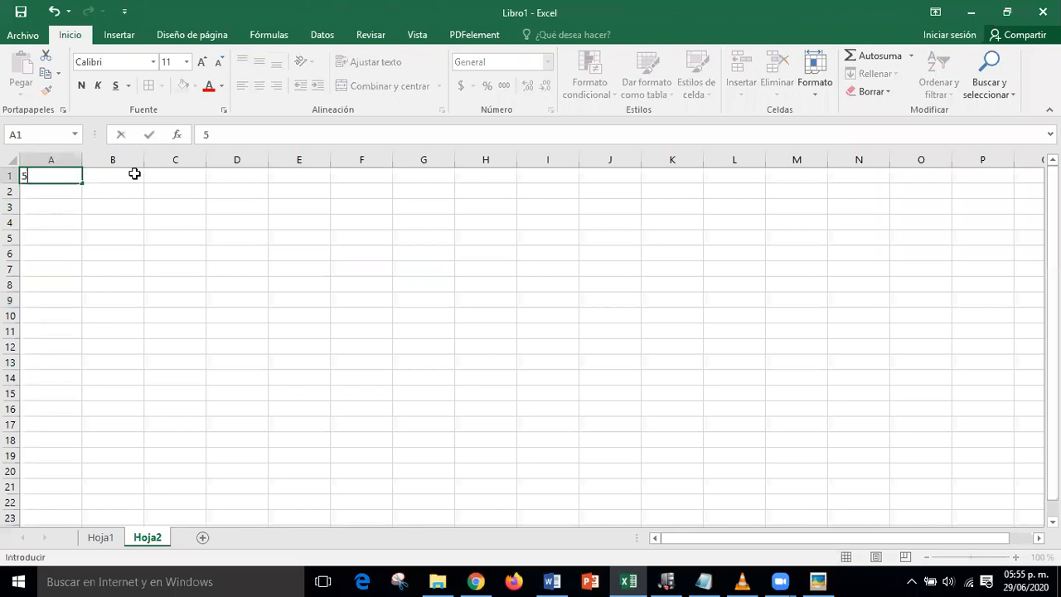
key("Return")
type("10")
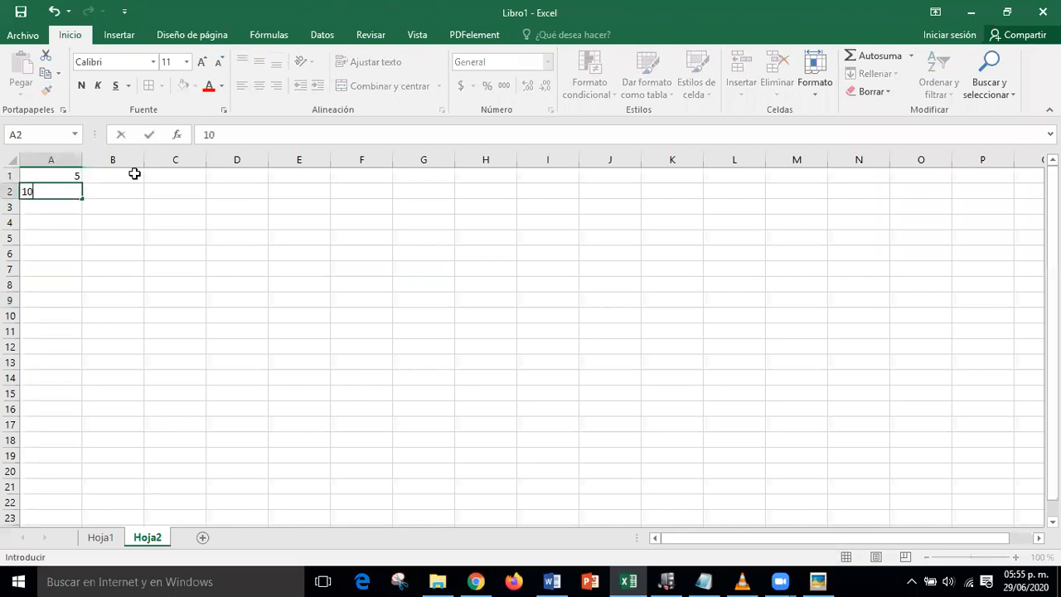
key("Return")
- Select 5 and 10 and fill-drag to row 21 for a 5-to-105 series, then undo it
left_click(71, 179)
left_click_drag(71, 179, 70, 190)
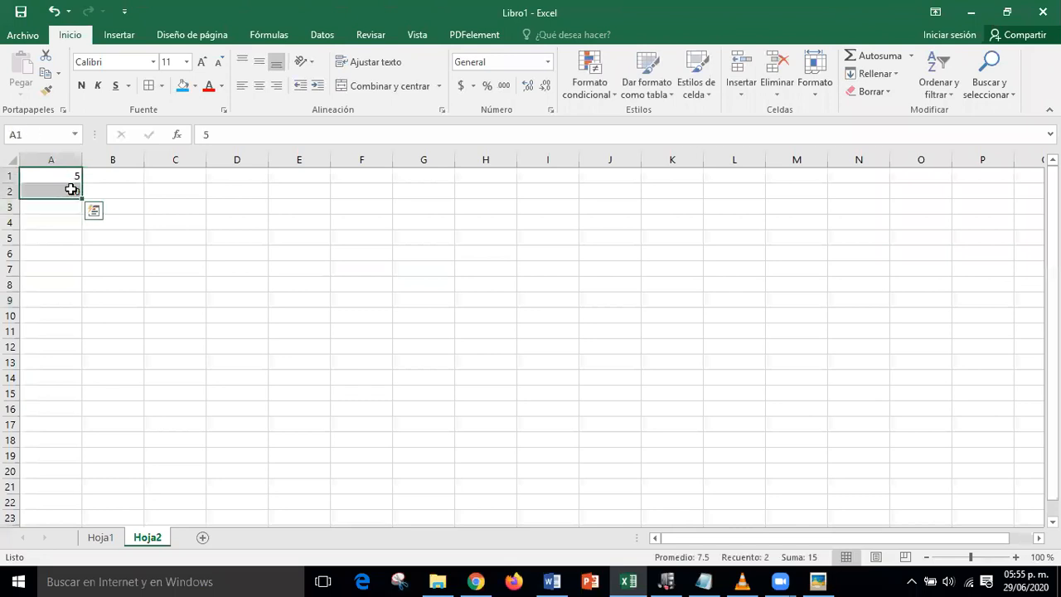
left_click(170, 283)
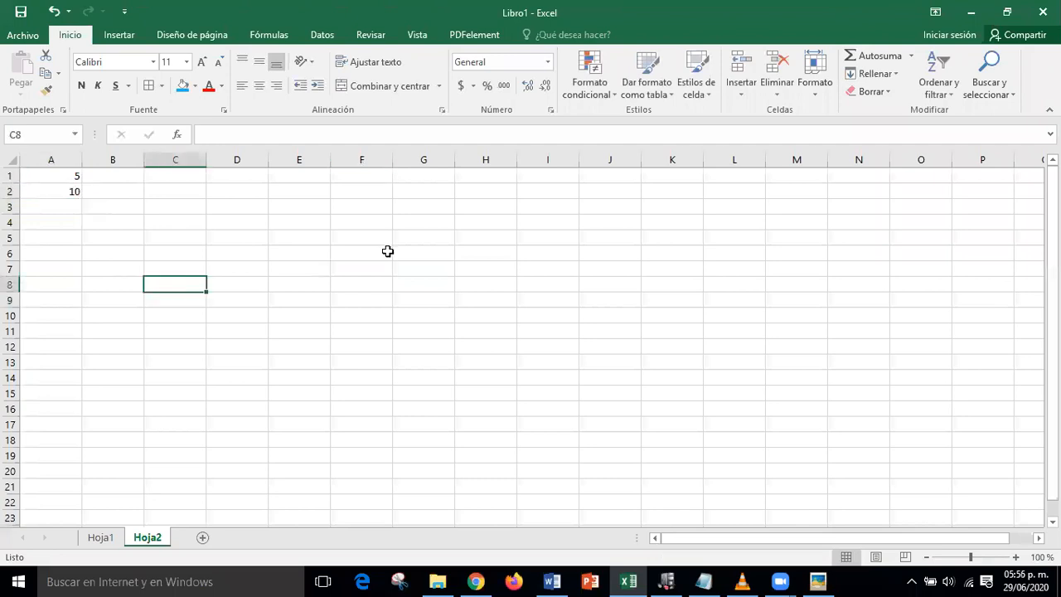
left_click(64, 179)
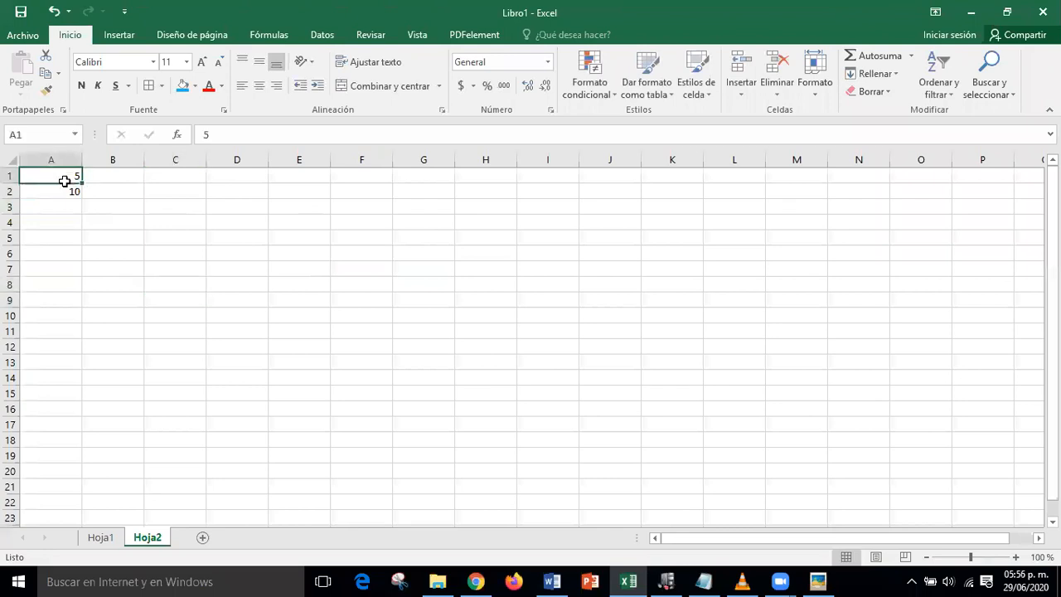
left_click_drag(65, 180, 62, 191)
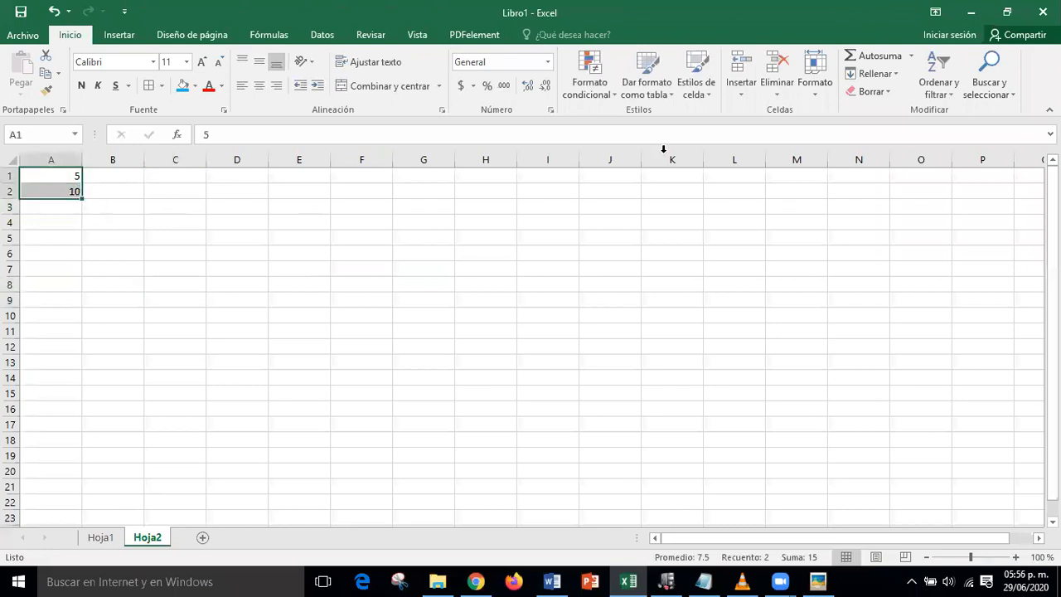
left_click(271, 334)
left_click_drag(61, 172, 66, 185)
left_click_drag(81, 196, 81, 196)
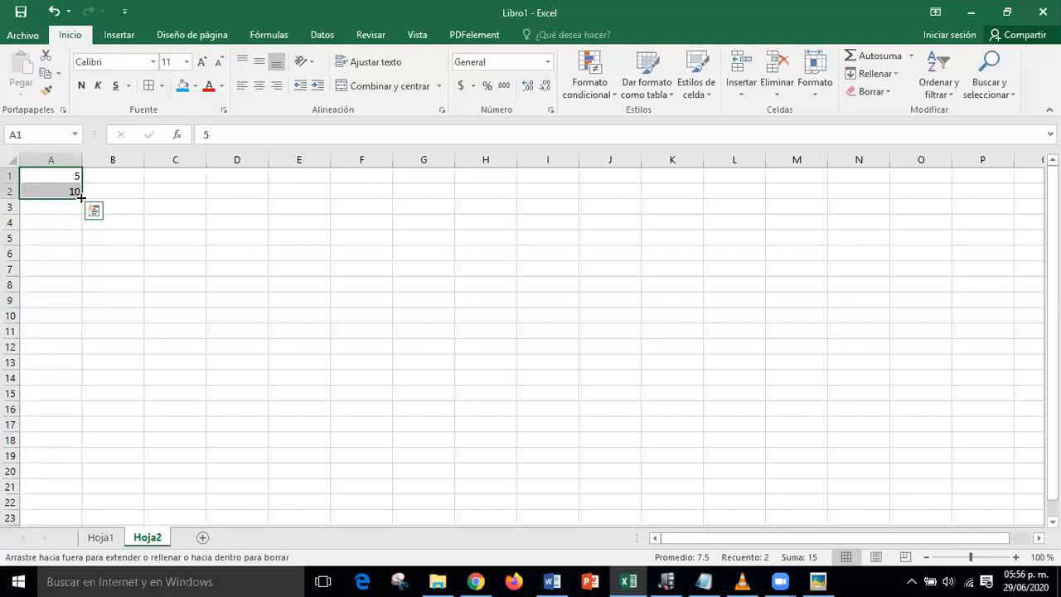
left_click_drag(80, 197, 68, 497)
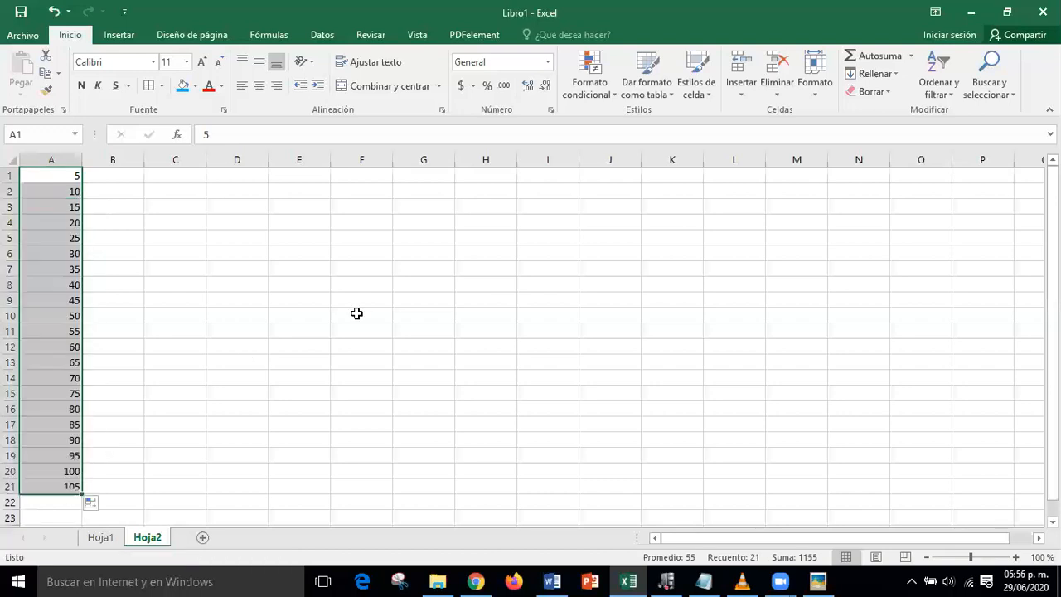
left_click(357, 313)
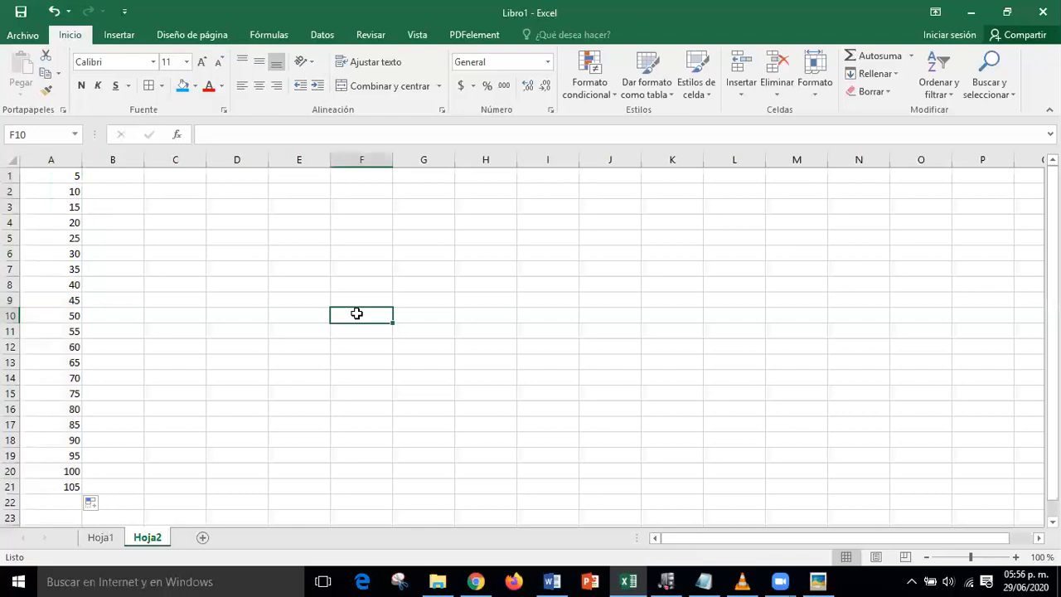
key("ctrl+z")
key("ctrl+z")
key("ctrl+z")
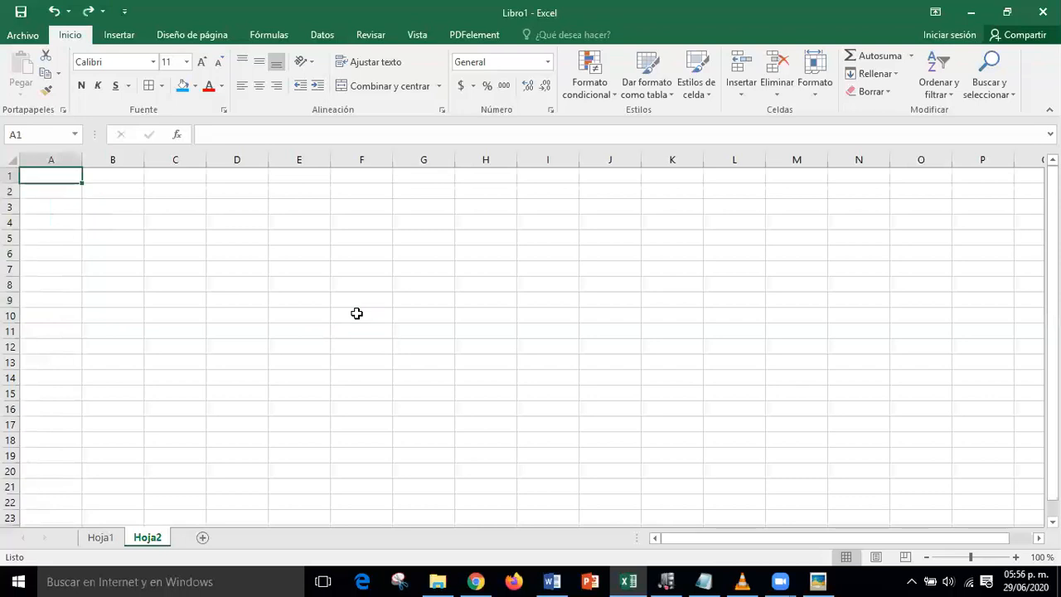
left_click(356, 313)
left_click(62, 175)
type("10")
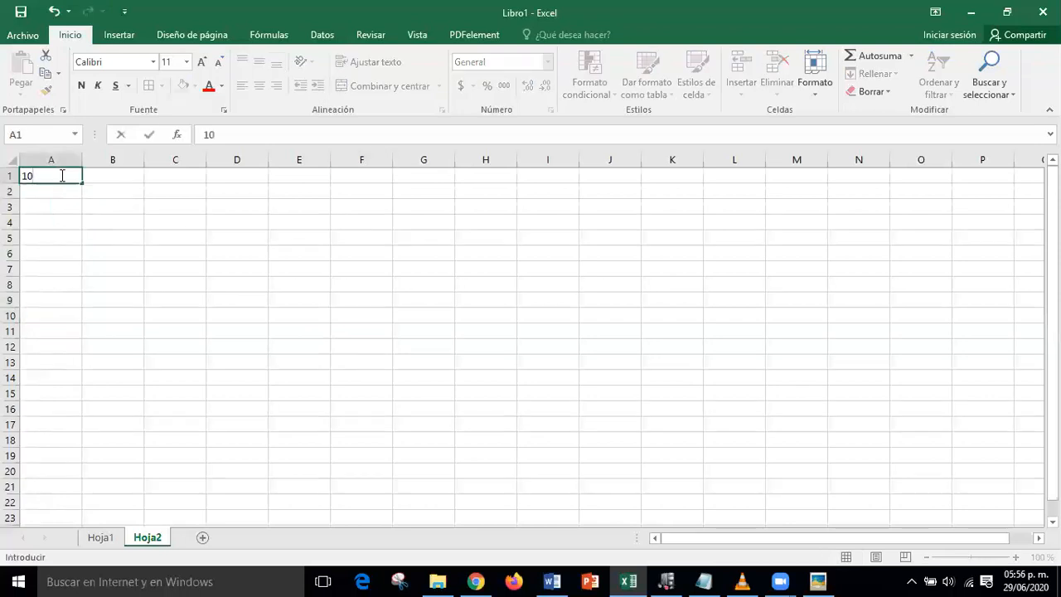
key("Tab")
type("20")
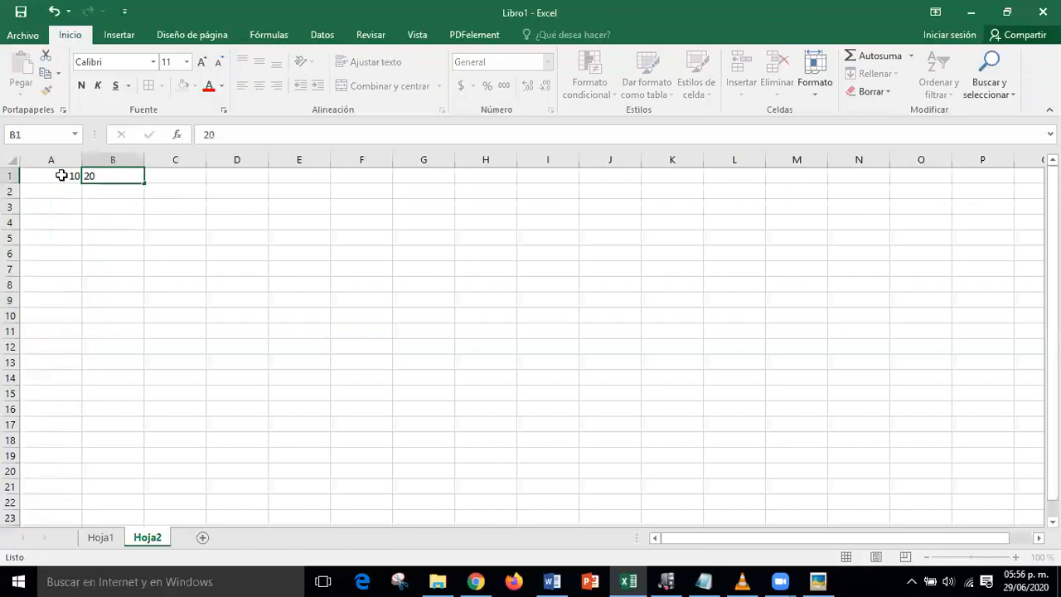
key("Return")
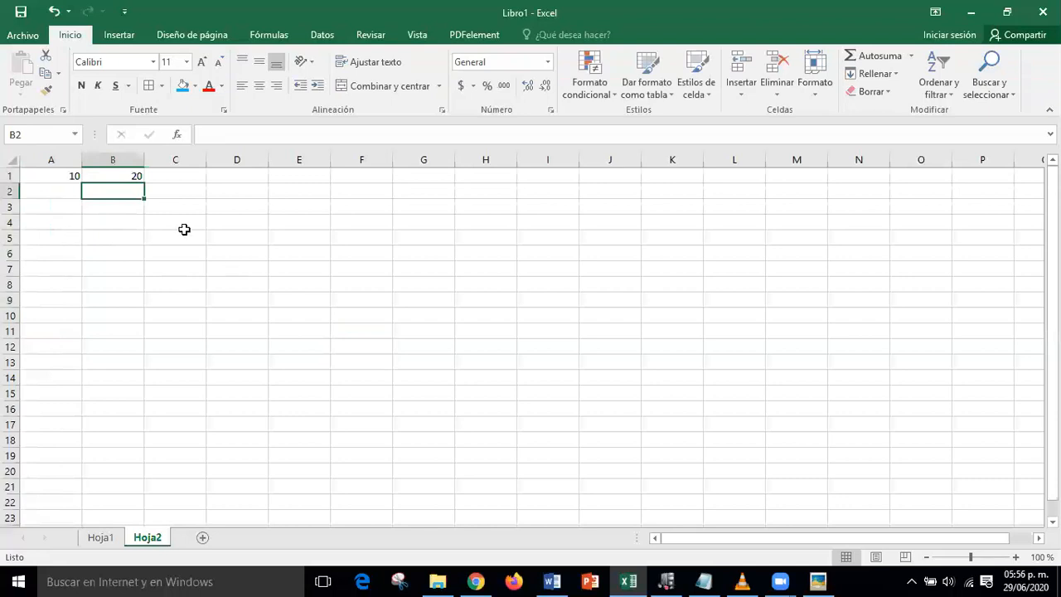
left_click_drag(48, 171, 143, 179)
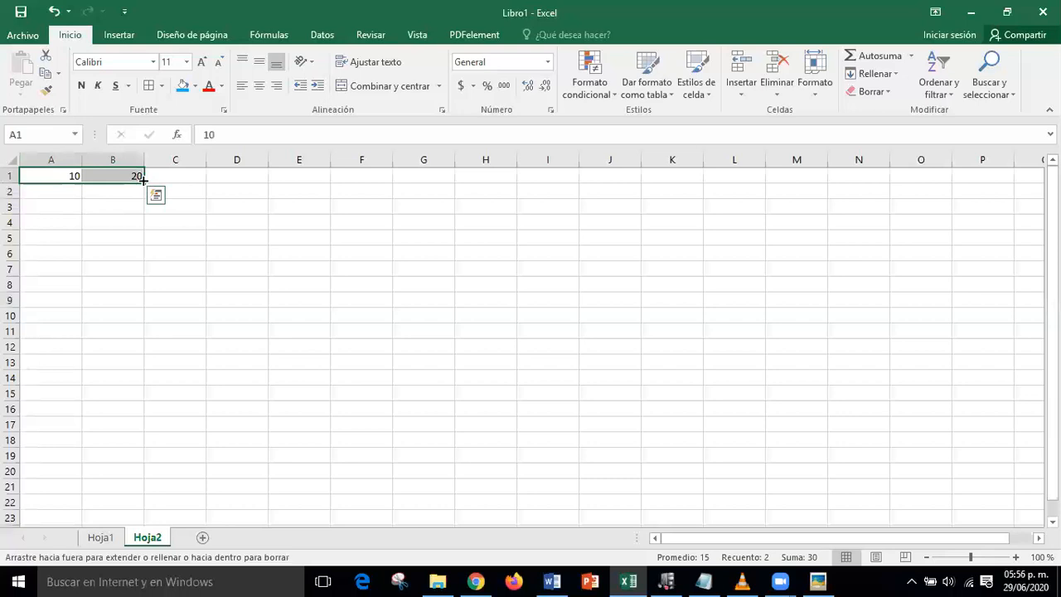
left_click_drag(142, 179, 905, 247)
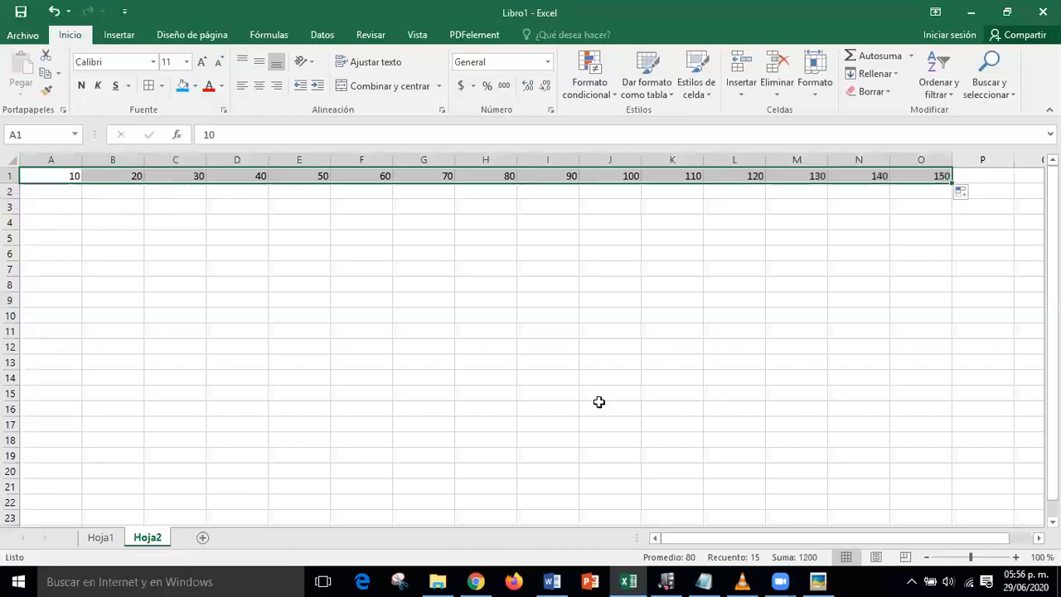
key("ctrl+z")
key("ctrl+z")
key("ctrl+z")
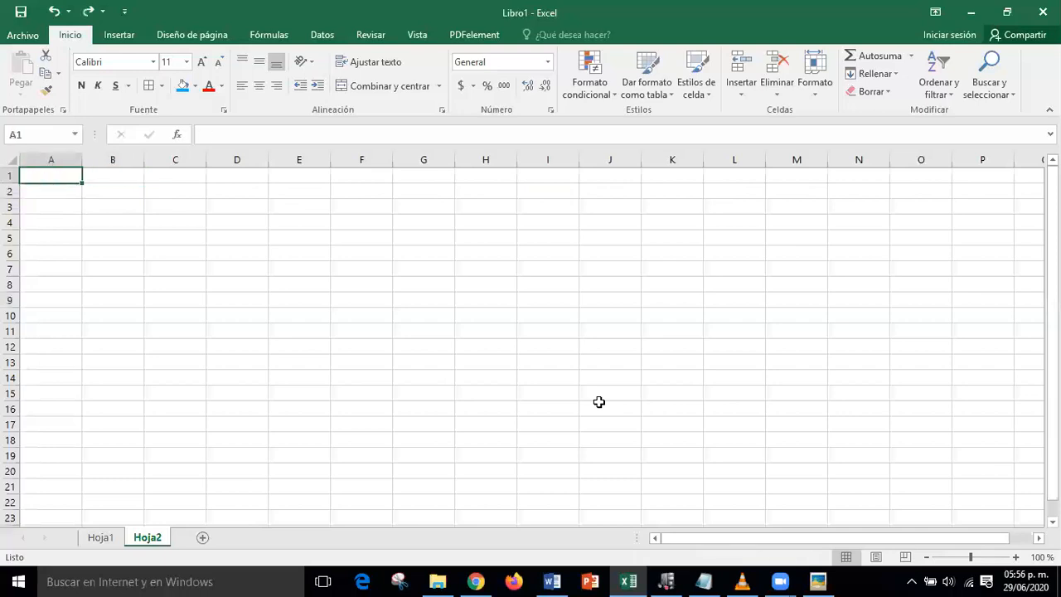
- Enter the headings Puesto 1 in A1 and Puesto 2 in B1
left_click(390, 265)
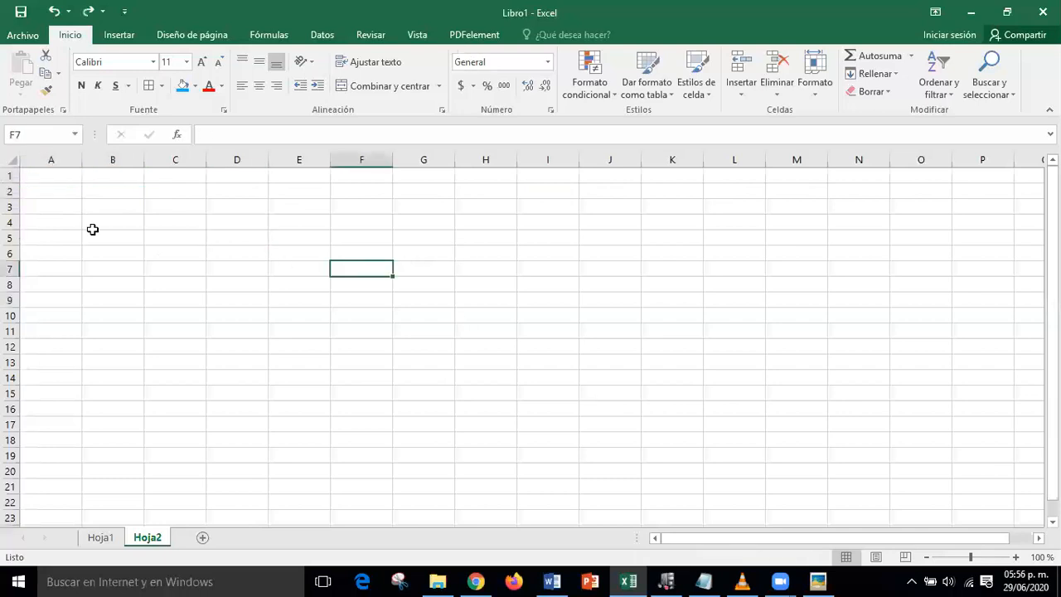
left_click(62, 177)
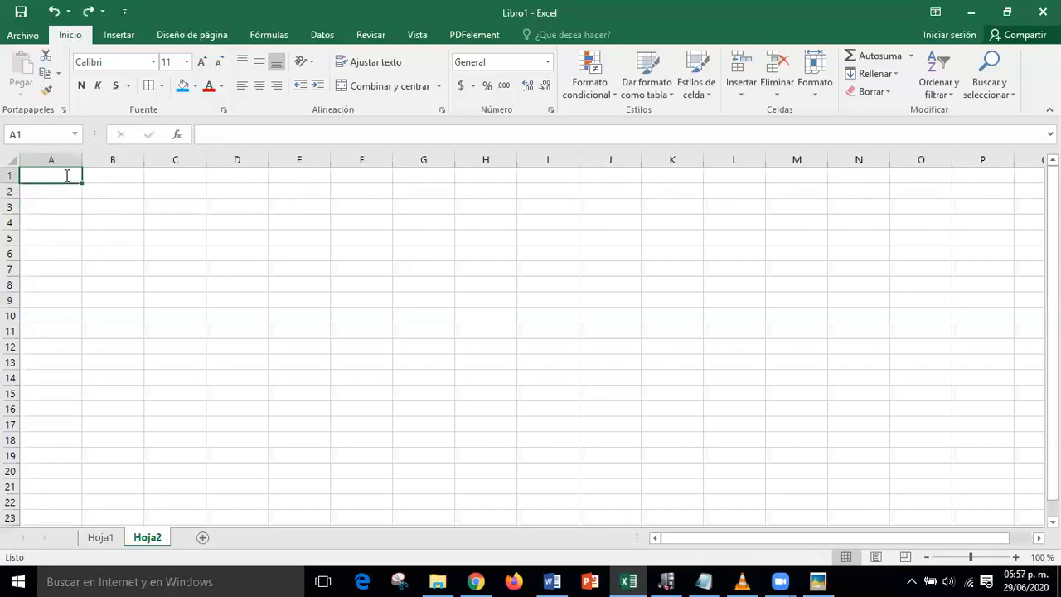
type("P")
key("BackSpace")
type("Puesr")
key("BackSpace")
type("to")
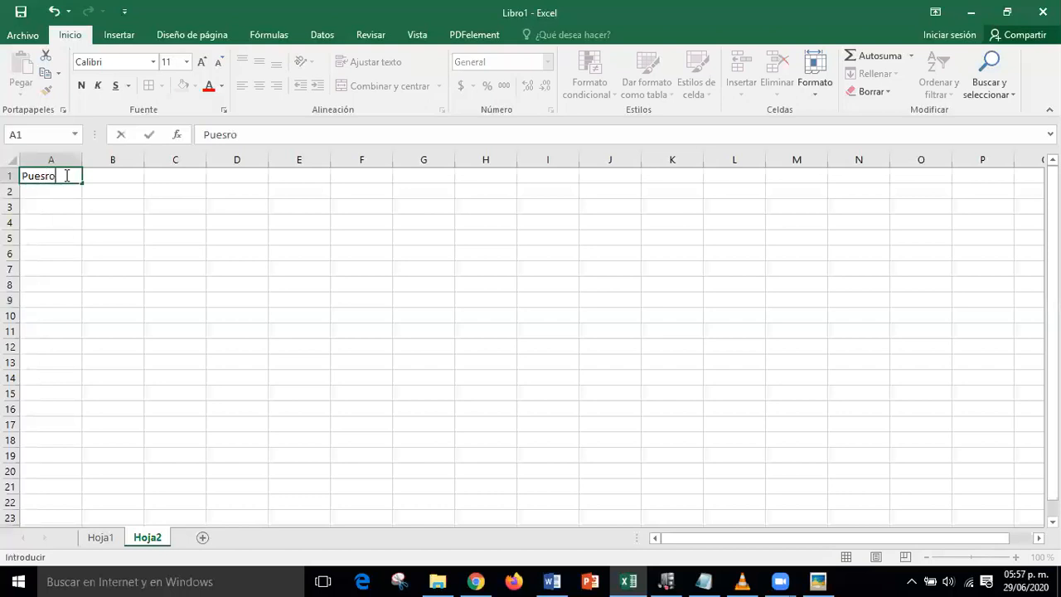
key("BackSpace")
key("BackSpace")
type("to 1")
key("Return")
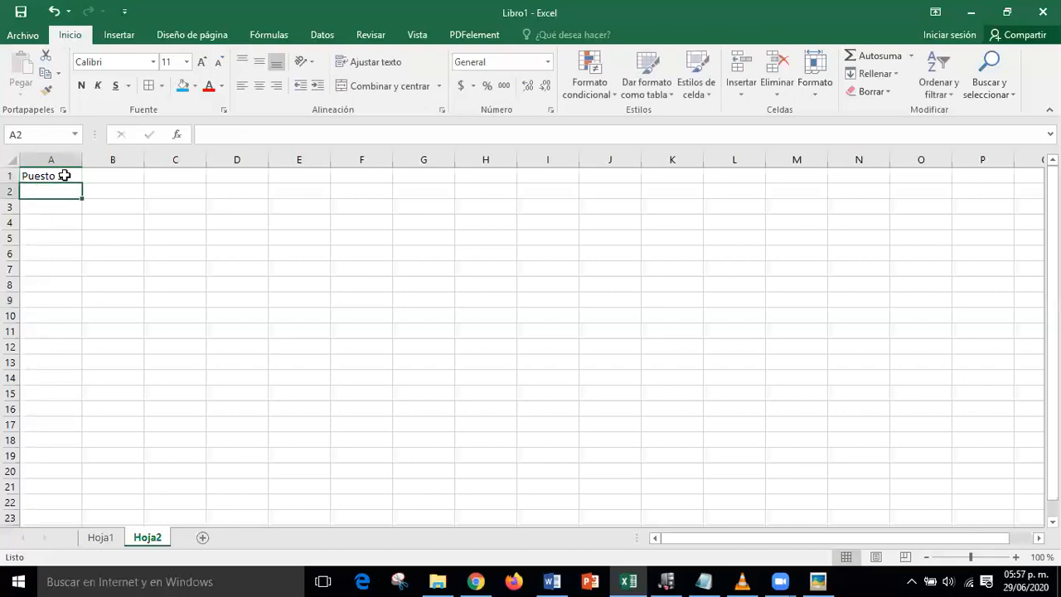
left_click(118, 172)
type("Pue")
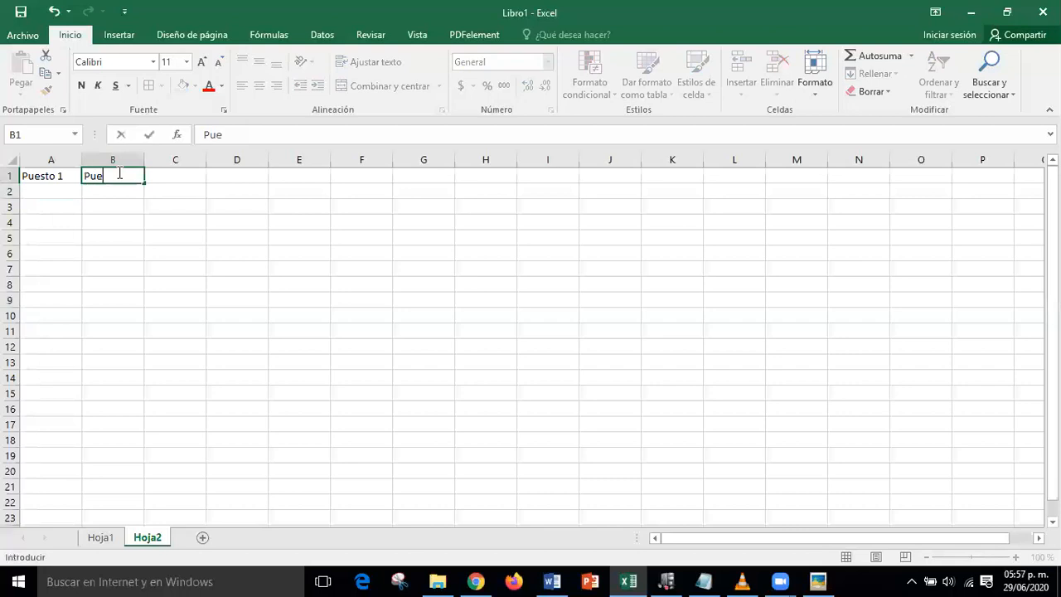
type("sto 2")
key("Return")
- Select A1:B1 and fill-drag right to N1 to extend the series through Puesto 14
left_click(209, 313)
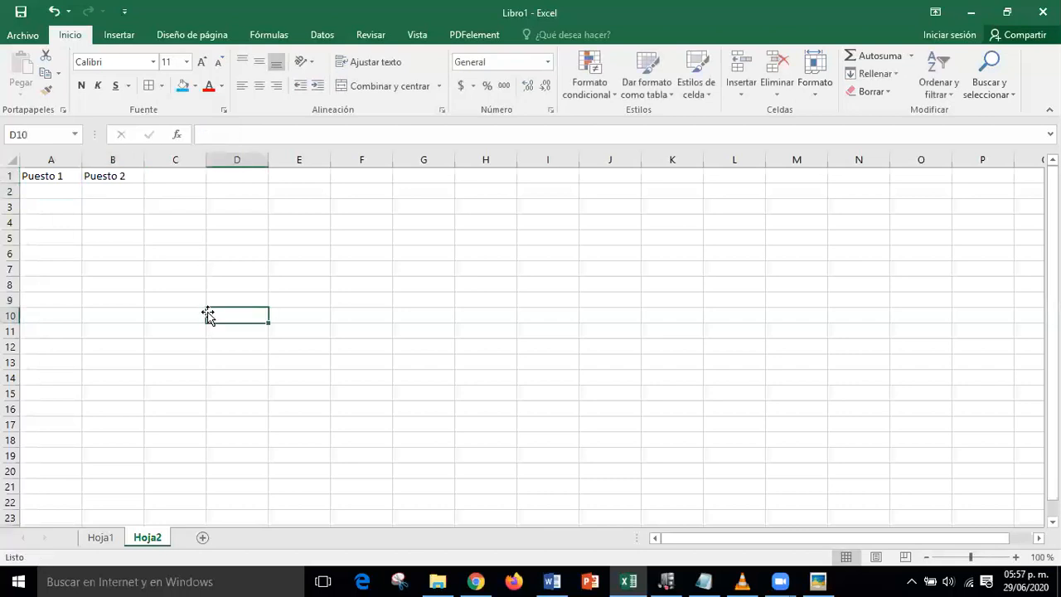
left_click_drag(48, 176, 92, 176)
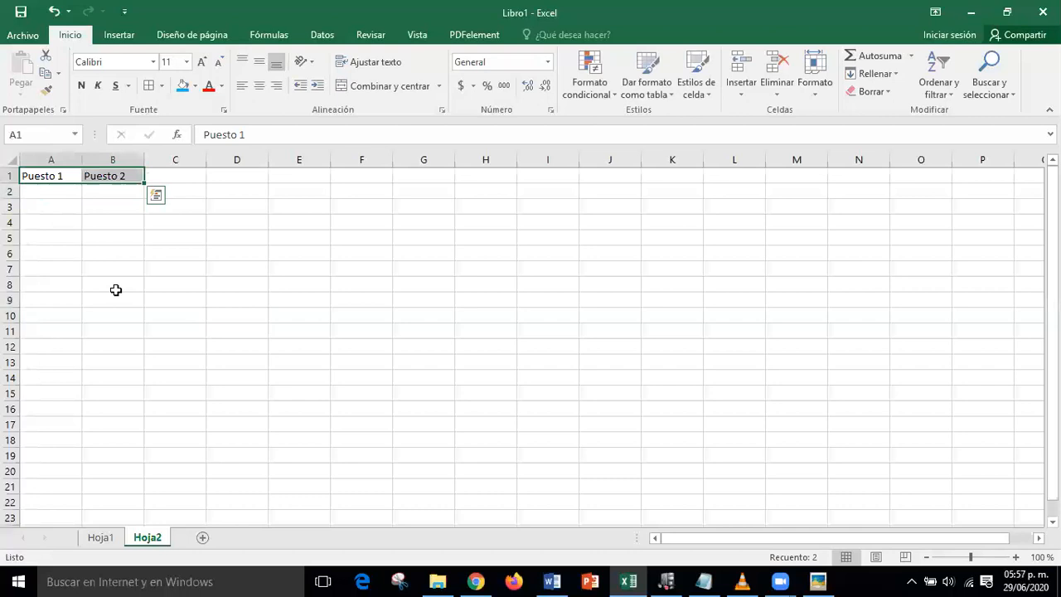
left_click_drag(145, 182, 860, 190)
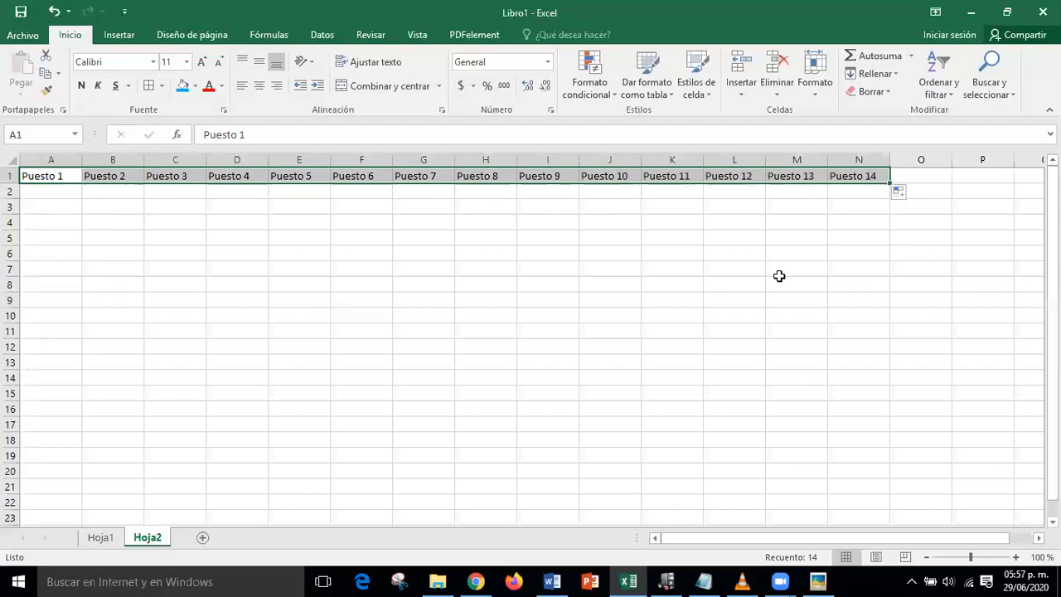
left_click(709, 266)
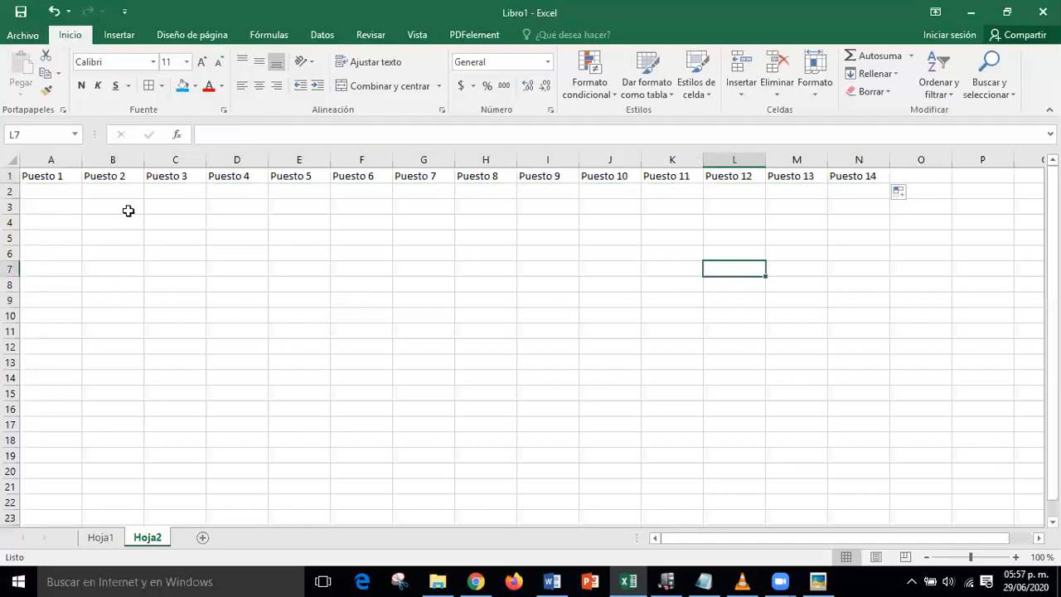
- Enter 'Lote 1' in A3 and 'Lote 2' in A4
left_click(59, 206)
type("Lo")
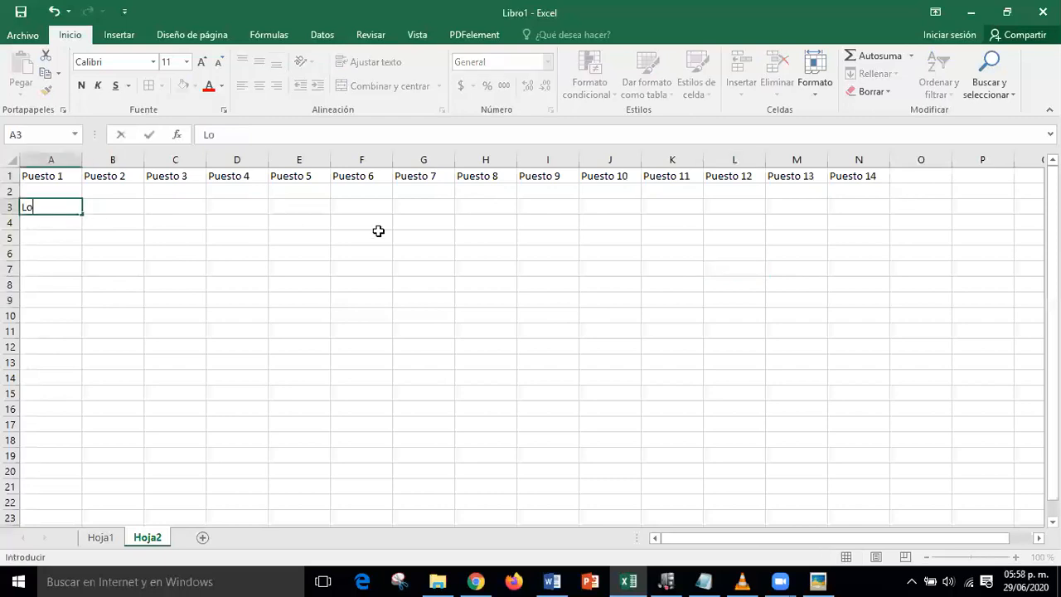
type("to")
key("BackSpace")
type("e 1")
key("Return")
type("Lote ")
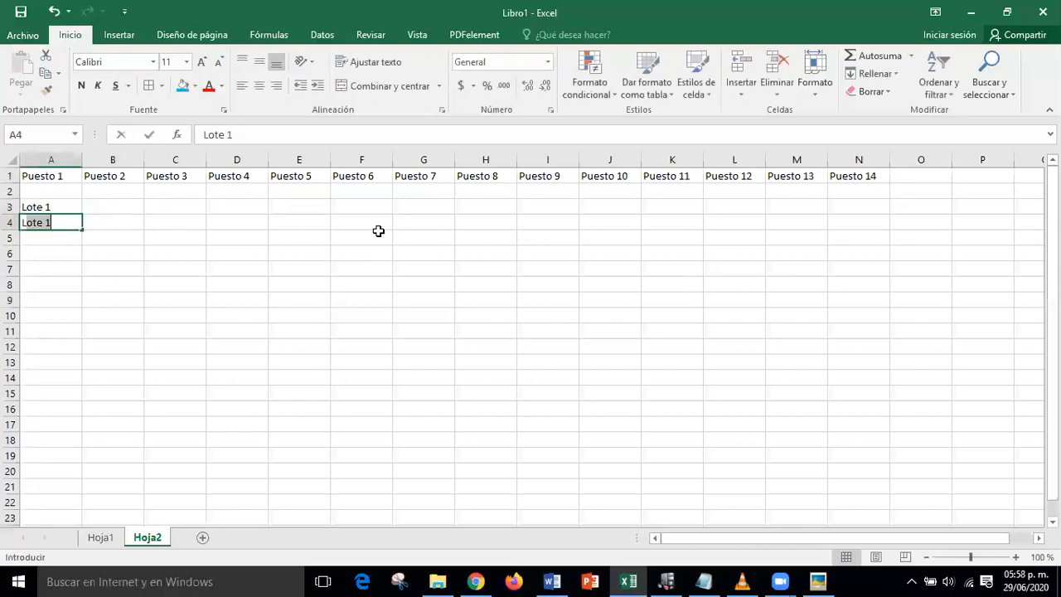
type("2")
key("Return")
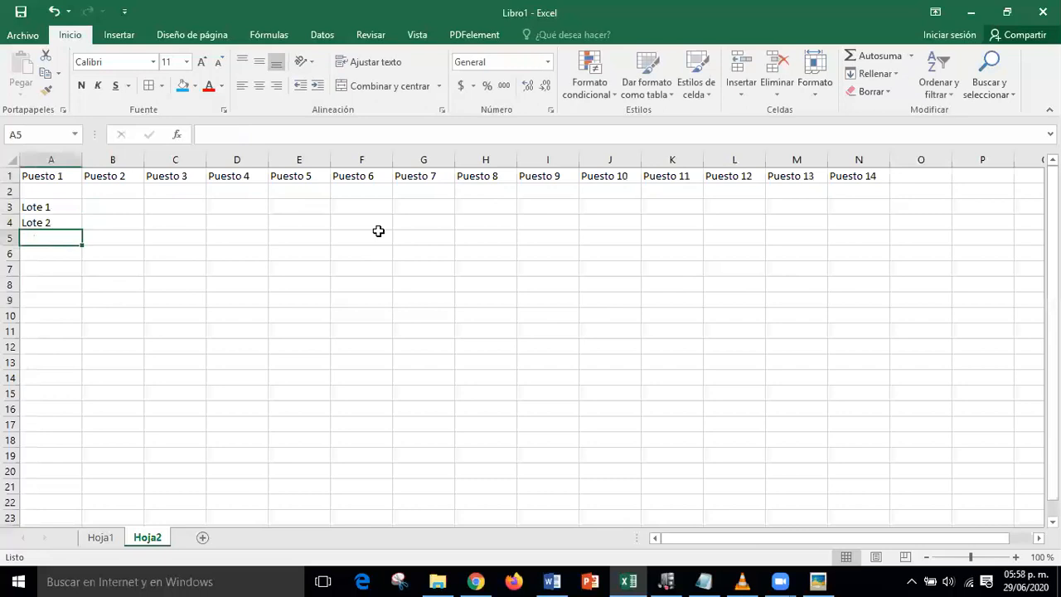
- Fill A3:A4 down to A17 for Lote 1 through Lote 15, then reopen the pointer-shapes image
left_click_drag(41, 207, 38, 217)
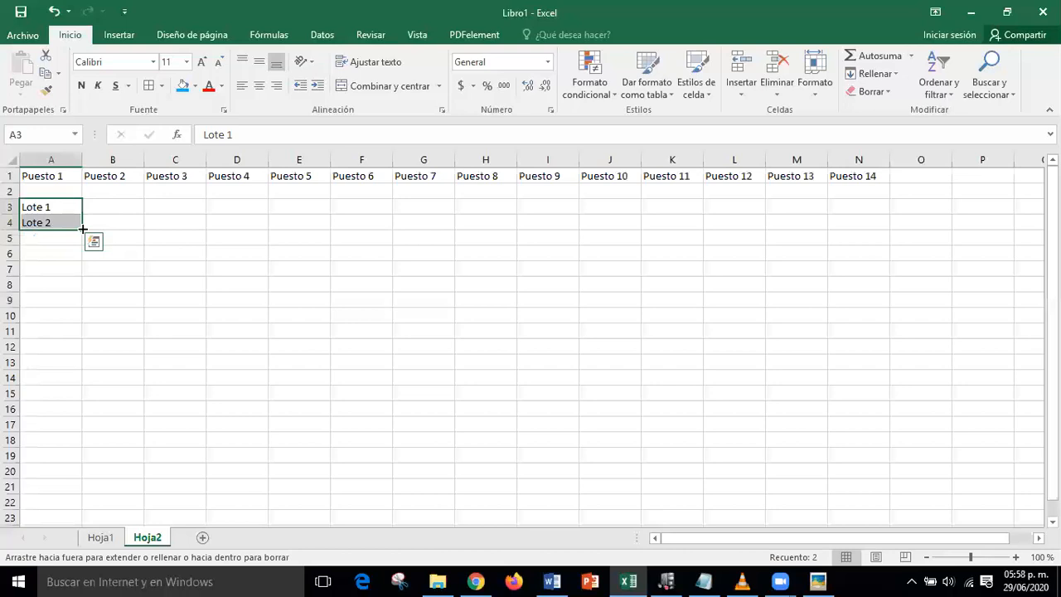
left_click_drag(83, 228, 68, 430)
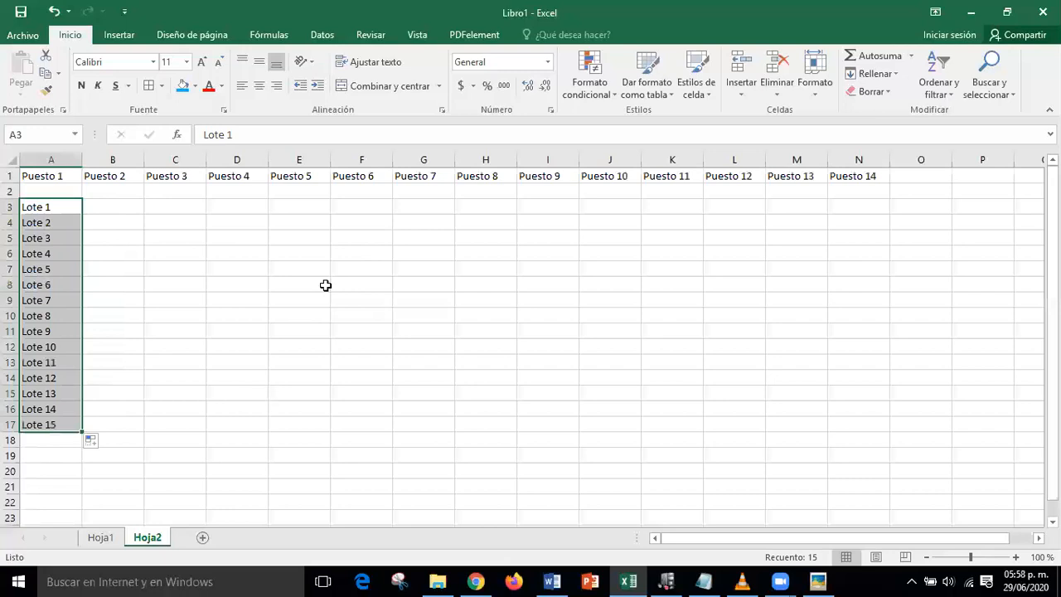
left_click(819, 580)
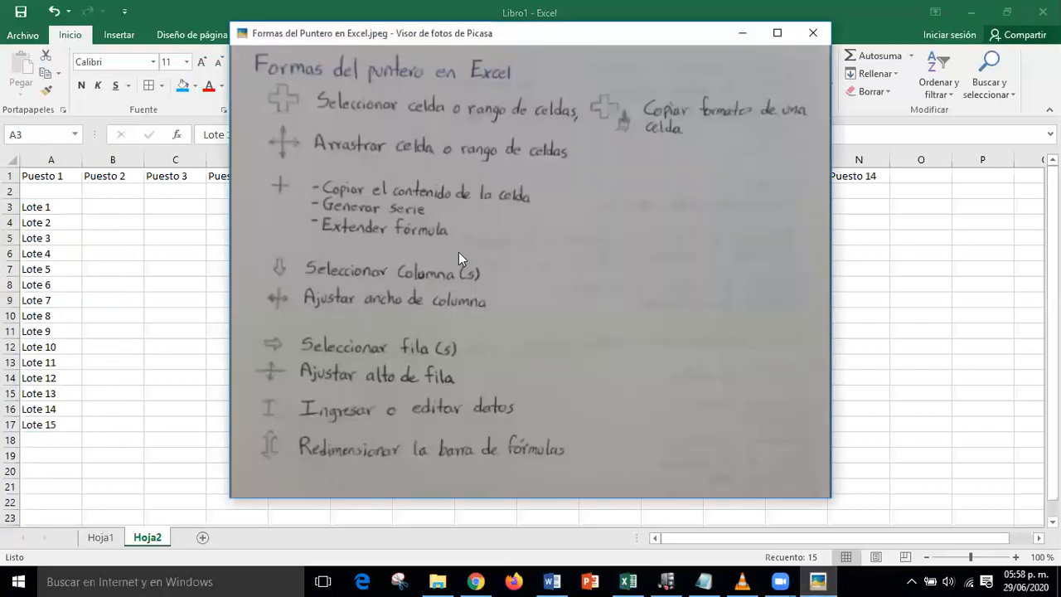
mouse_move(266, 170)
left_mouse_down()
mouse_move(267, 210)
mouse_move(536, 248)
left_mouse_up()
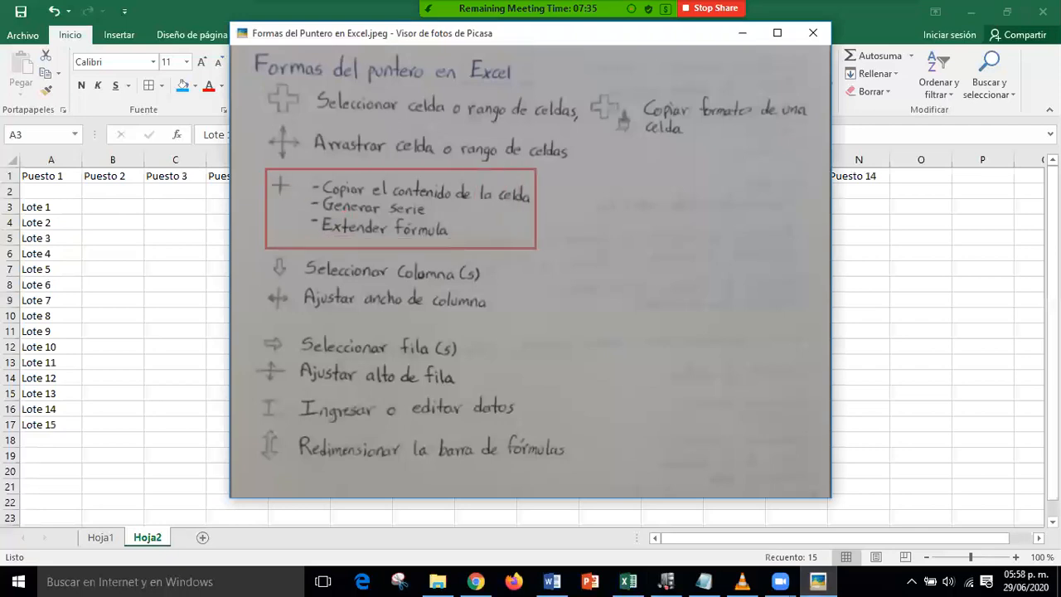
left_click_drag(282, 200, 197, 258)
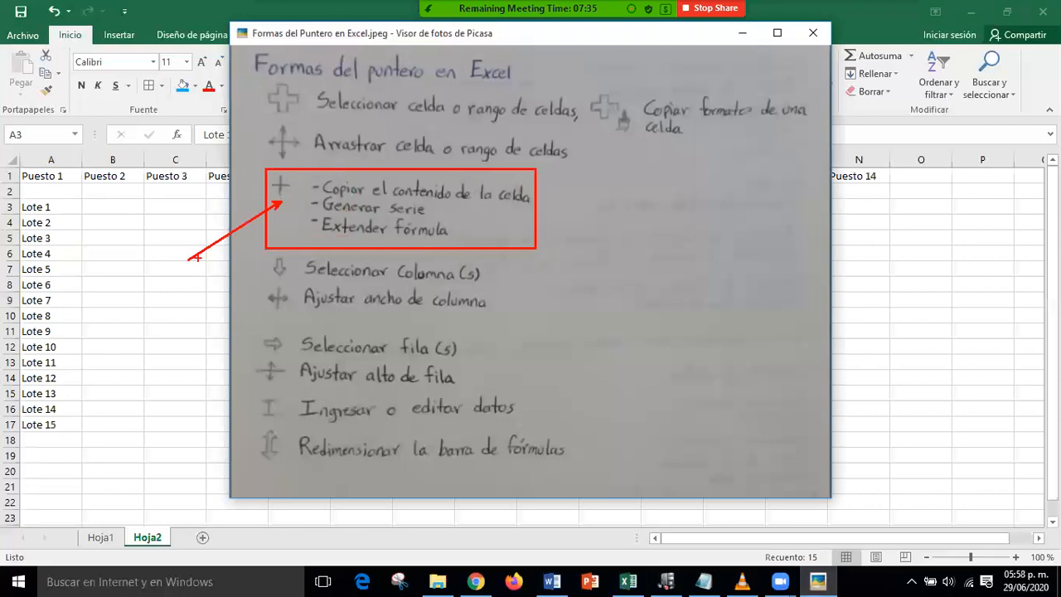
left_click_drag(500, 196, 605, 197)
left_click_drag(439, 211, 587, 230)
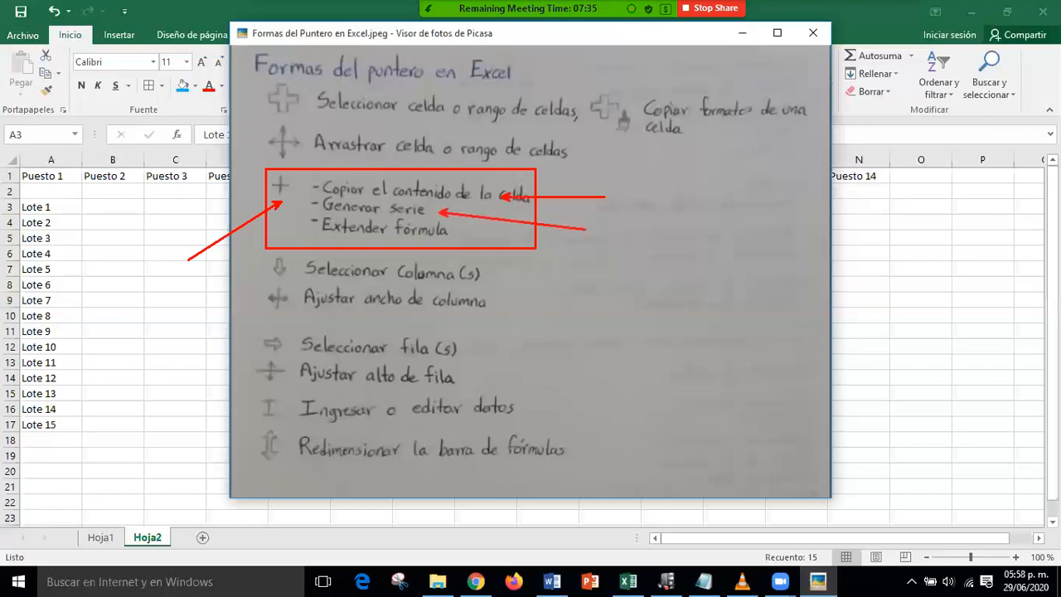
left_click_drag(310, 214, 456, 247)
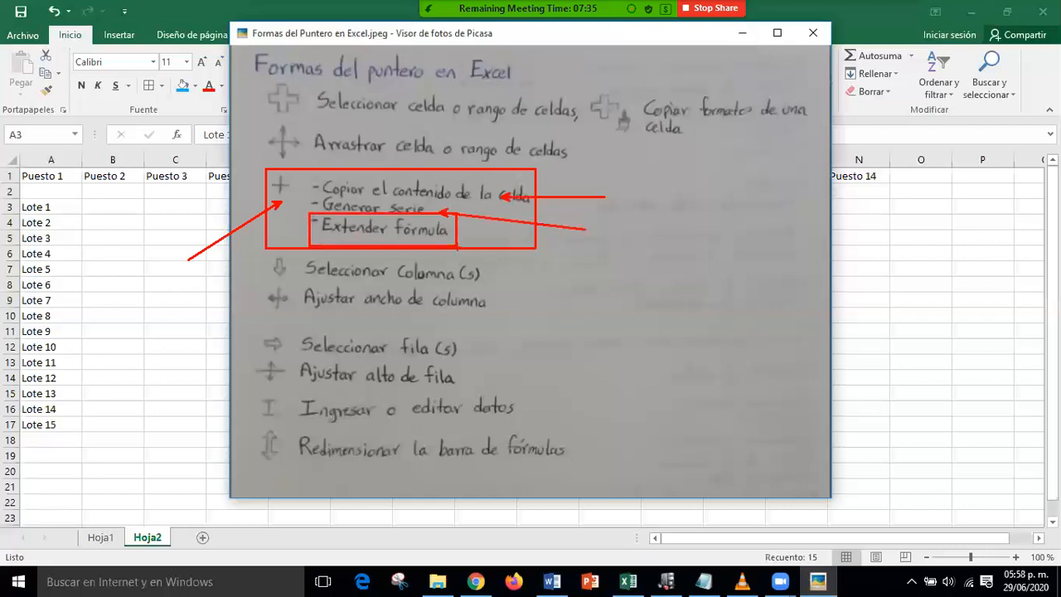
key("Escape")
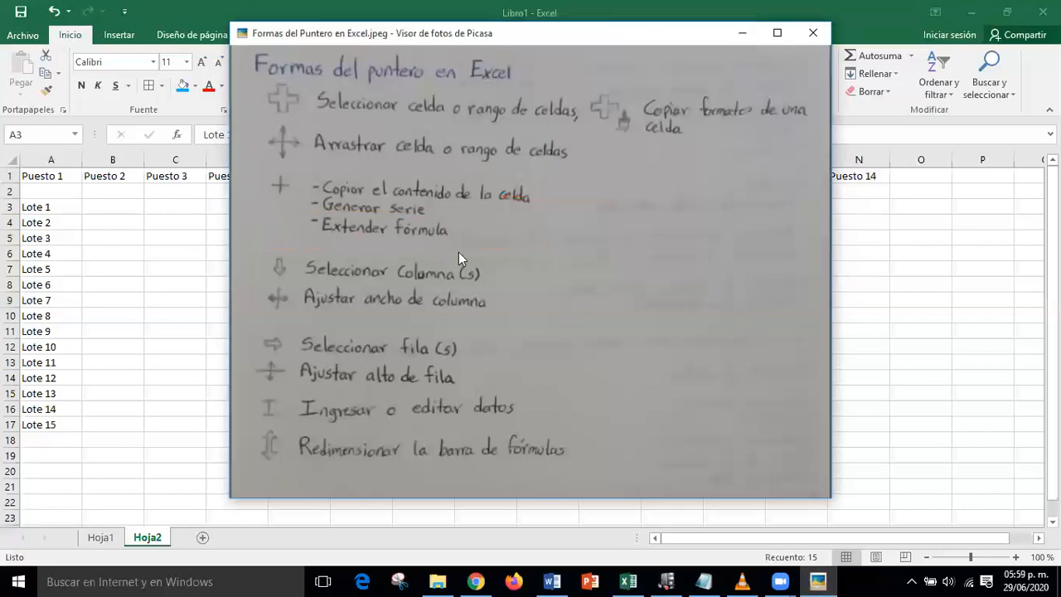
left_click(736, 33)
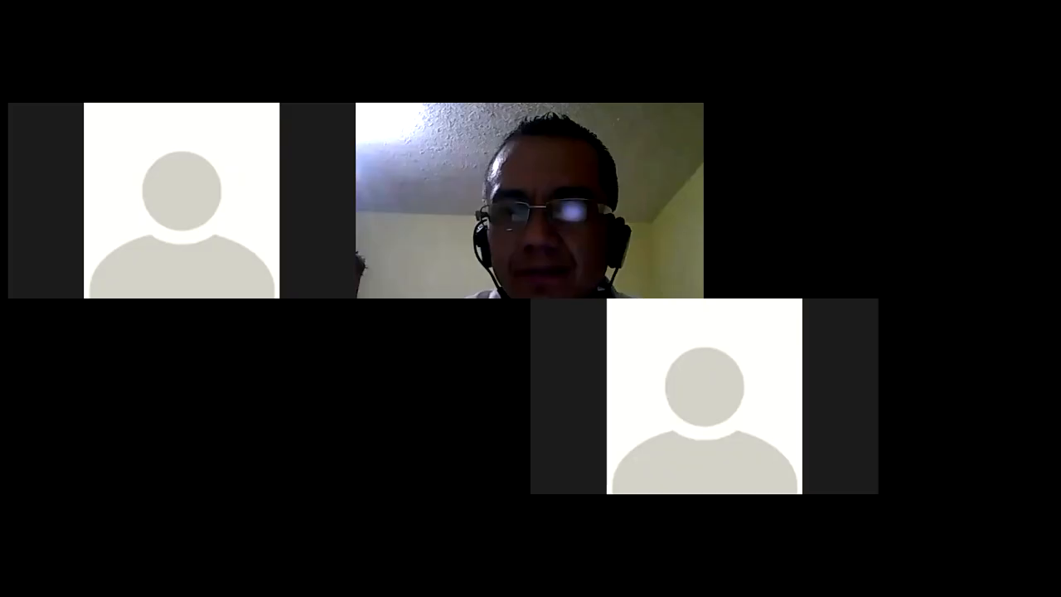